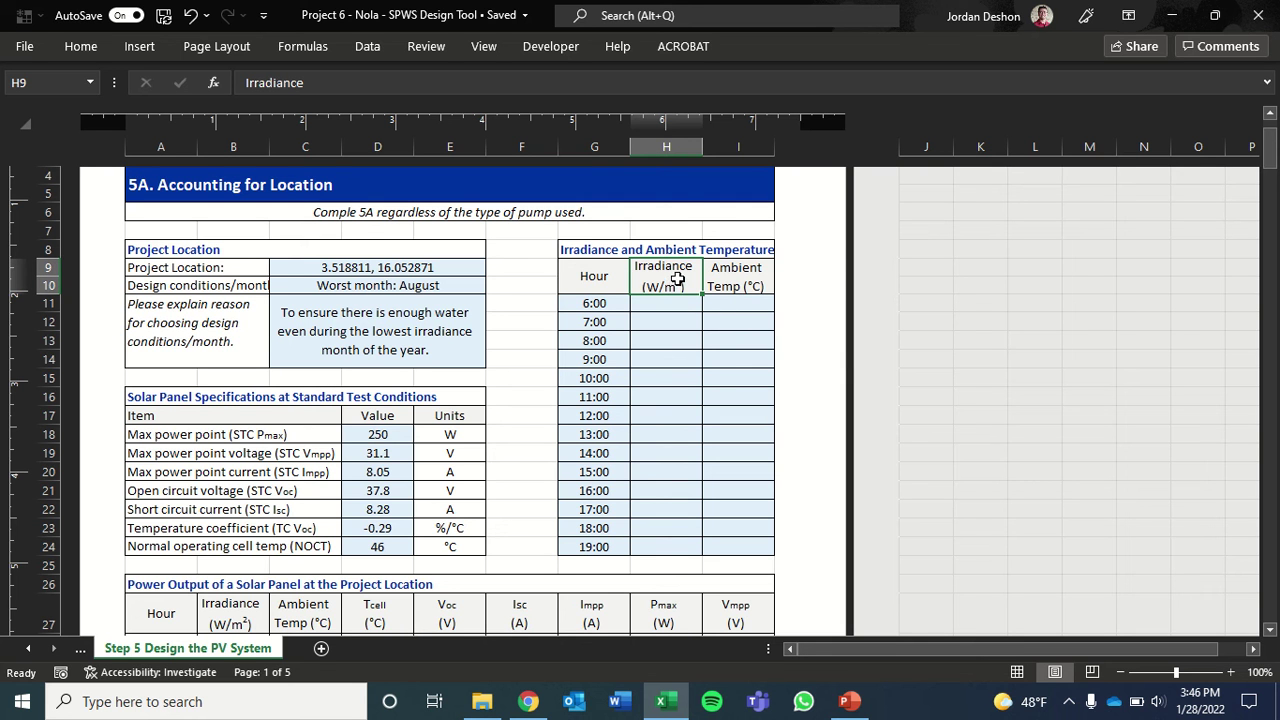
- Copy the project location coordinates from the design tool sheet
{"action": "left_click", "coordinate": [717, 276]}
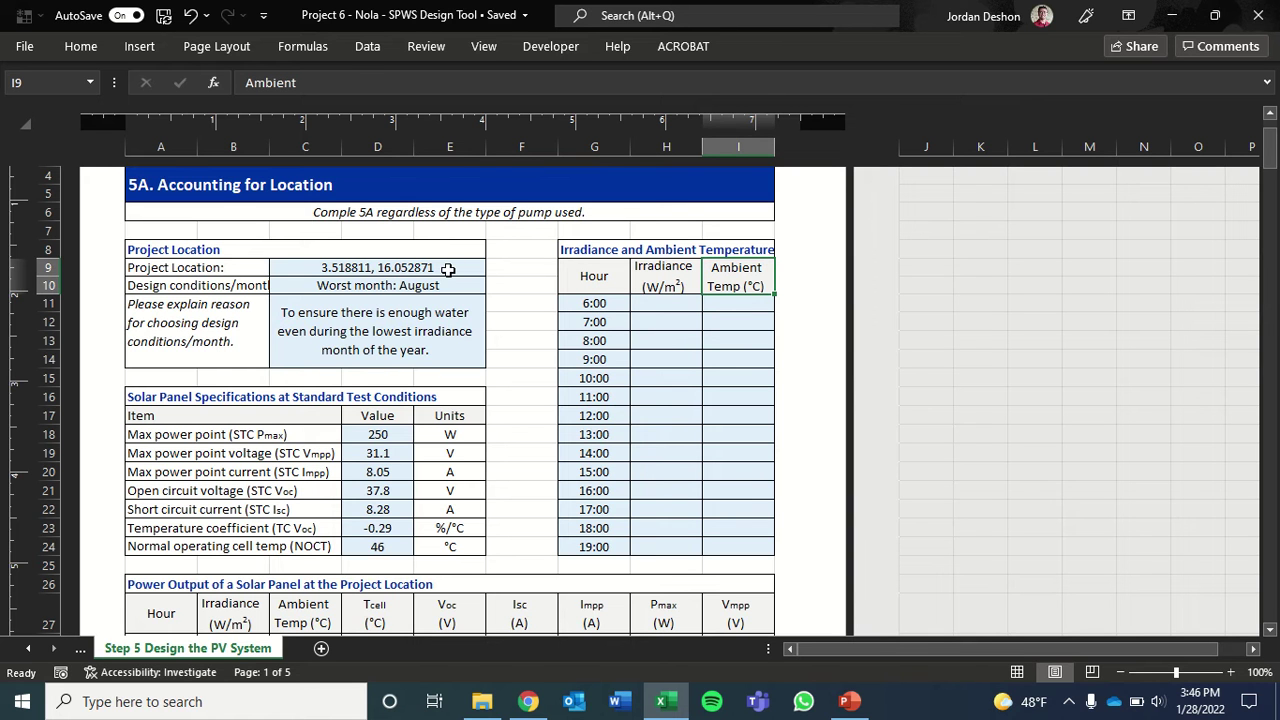
{"action": "left_click", "coordinate": [448, 270]}
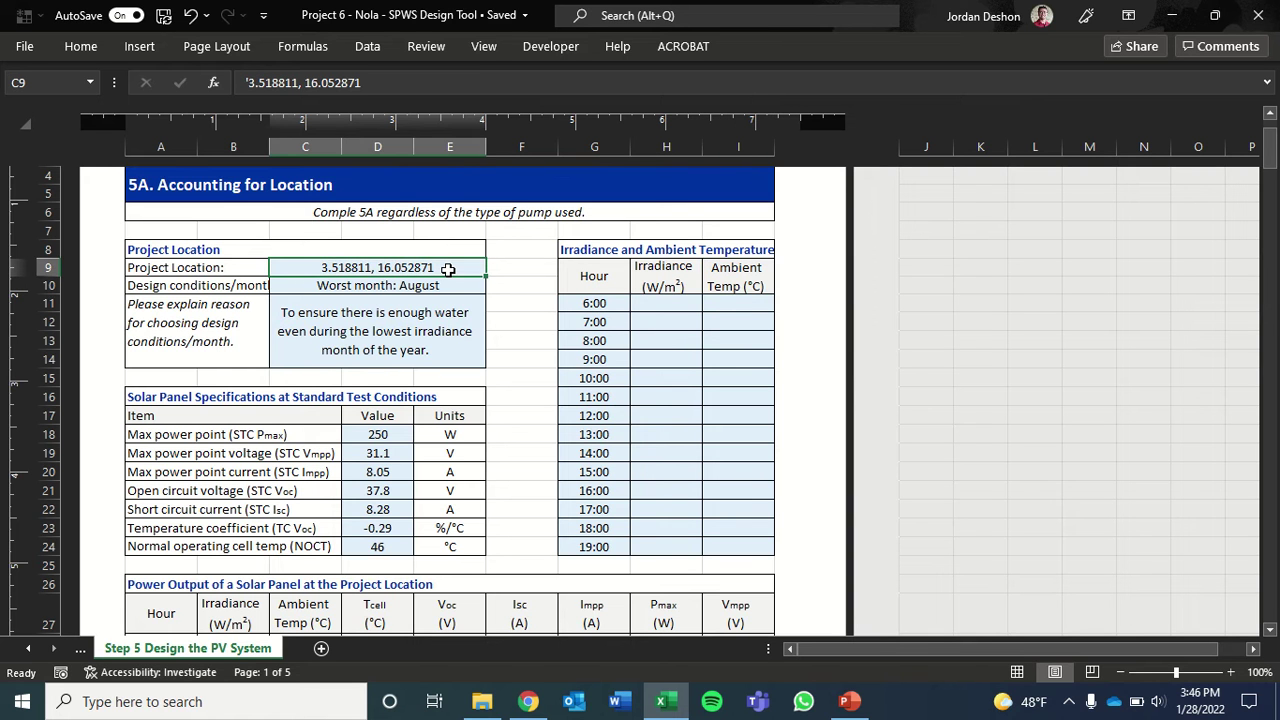
{"action": "double_click", "coordinate": [448, 270]}
{"action": "left_click_drag", "start_coordinate": [448, 270], "coordinate": [325, 278]}
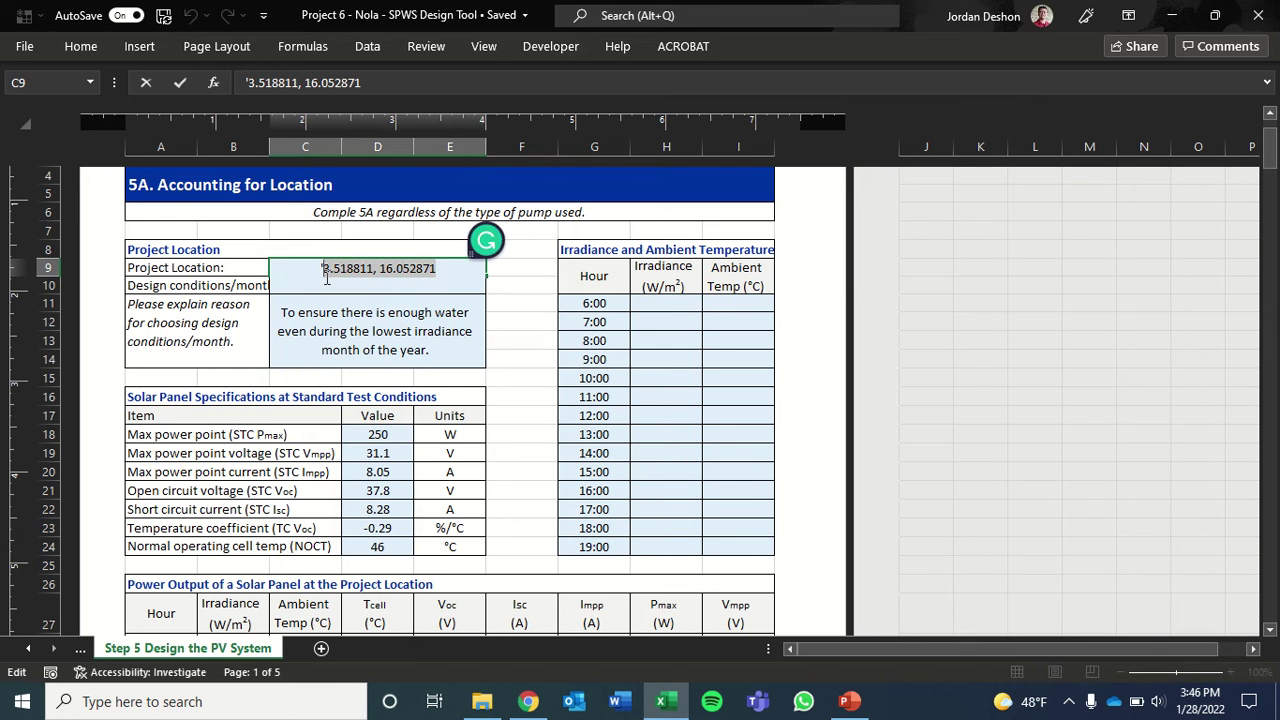
{"action": "key", "text": "Escape"}
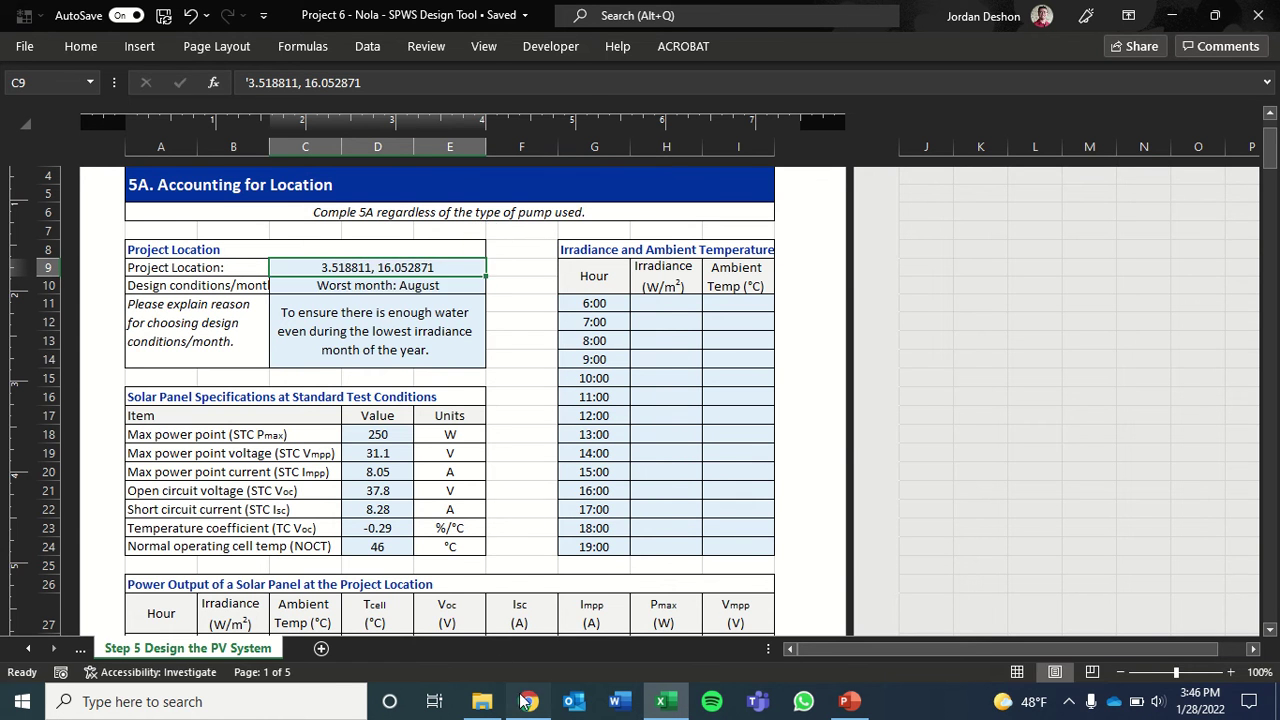
- Search Google for pvgis and open the official PVGIS site
{"action": "left_click", "coordinate": [527, 701]}
{"action": "type", "text": "pv"}
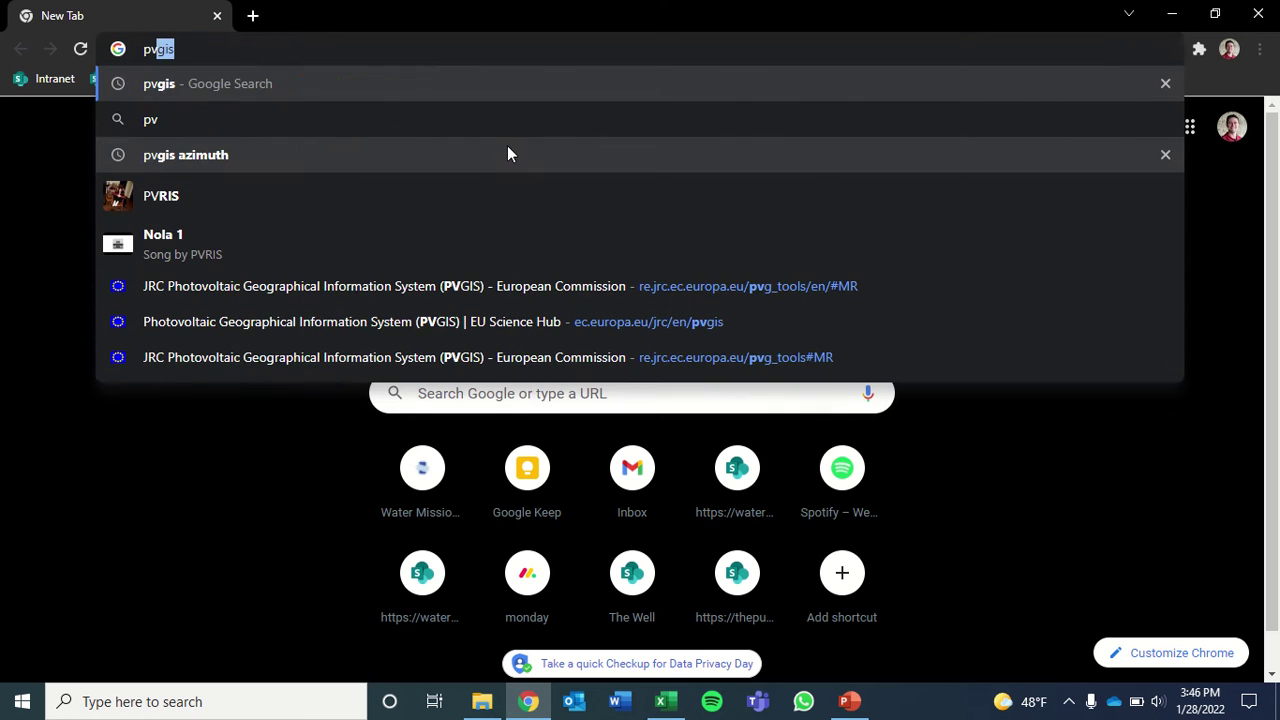
{"action": "type", "text": "gis"}
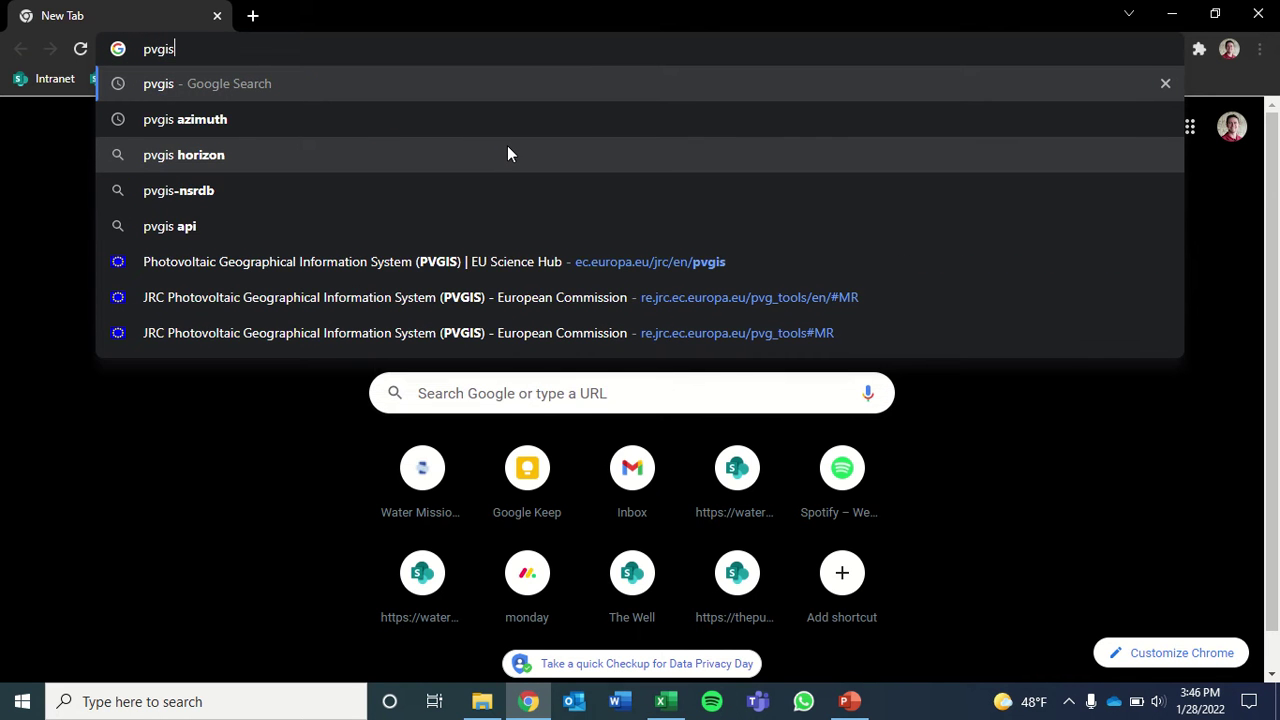
{"action": "key", "text": "Return"}
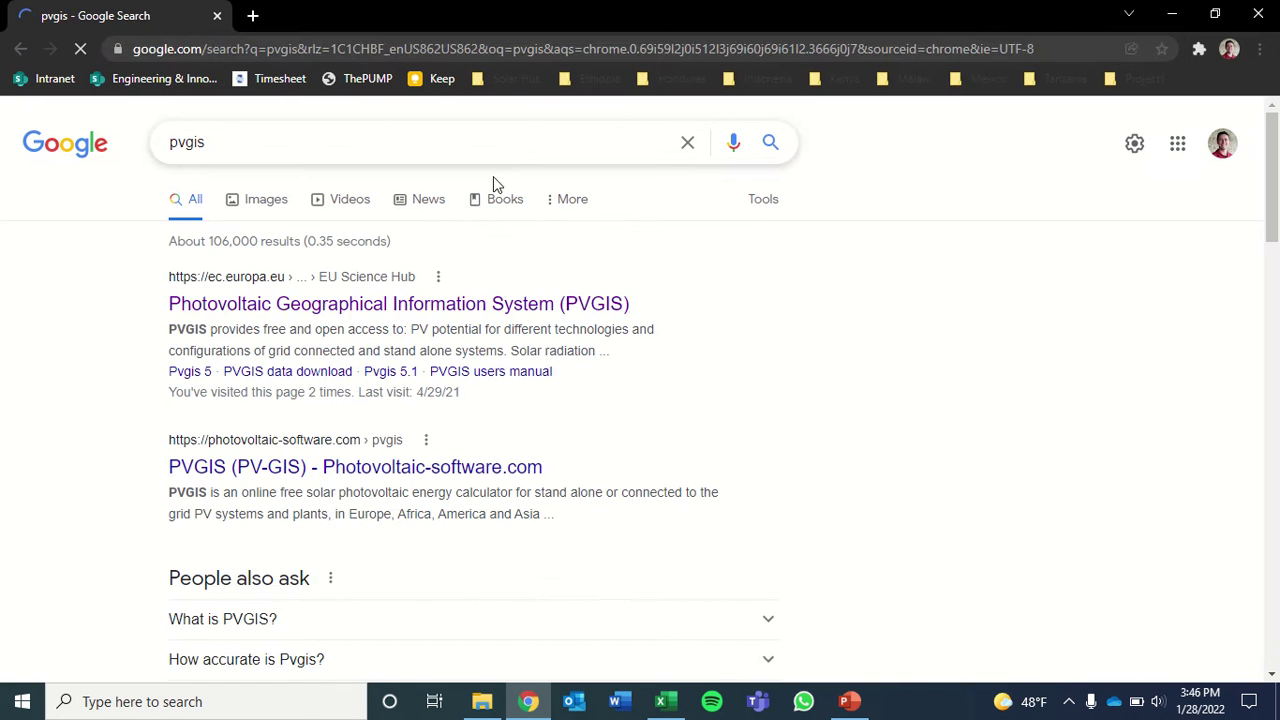
{"action": "left_click", "coordinate": [465, 304]}
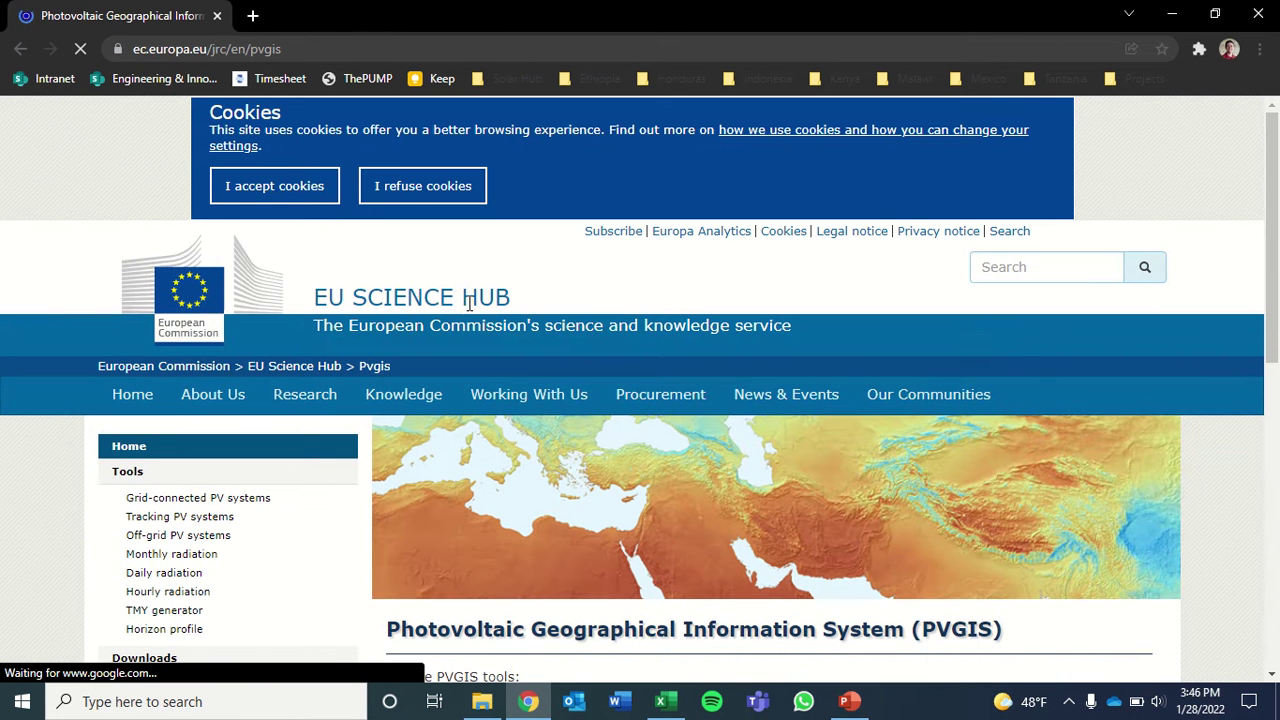
- Open PVGIS's solar radiation tool
{"action": "scroll", "coordinate": [796, 318], "scroll_direction": "down", "scroll_amount": 3}
{"action": "scroll", "coordinate": [796, 318], "scroll_direction": "down", "scroll_amount": 3}
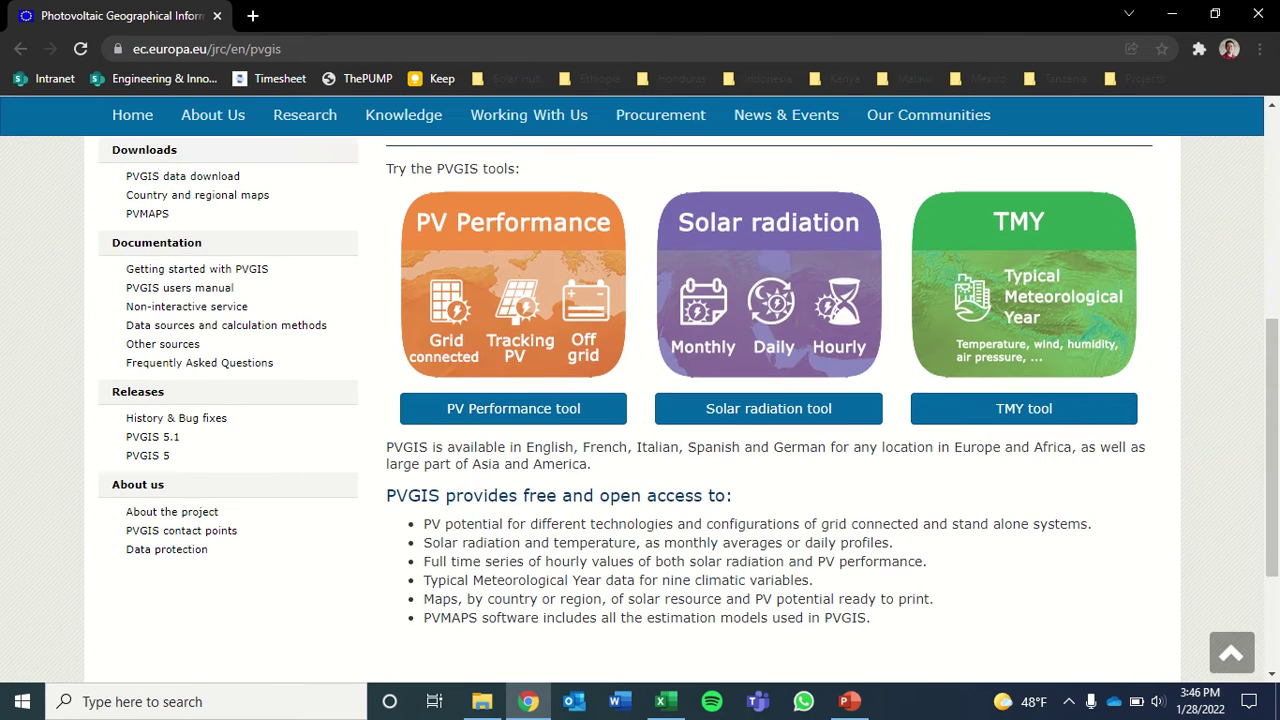
{"action": "left_click", "coordinate": [768, 414]}
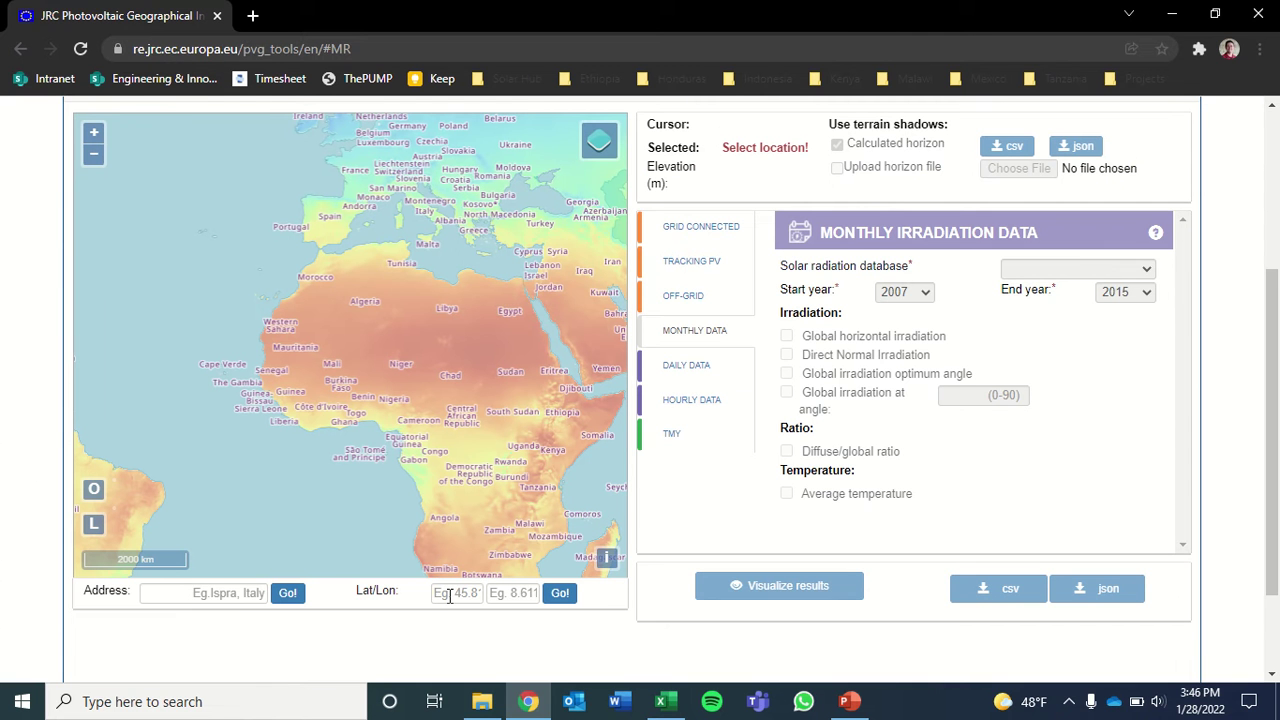
- Enter latitude 3.518811 and longitude 16.052871 and locate the site on the map
{"action": "left_click", "coordinate": [449, 596]}
{"action": "key", "text": "ctrl+v"}
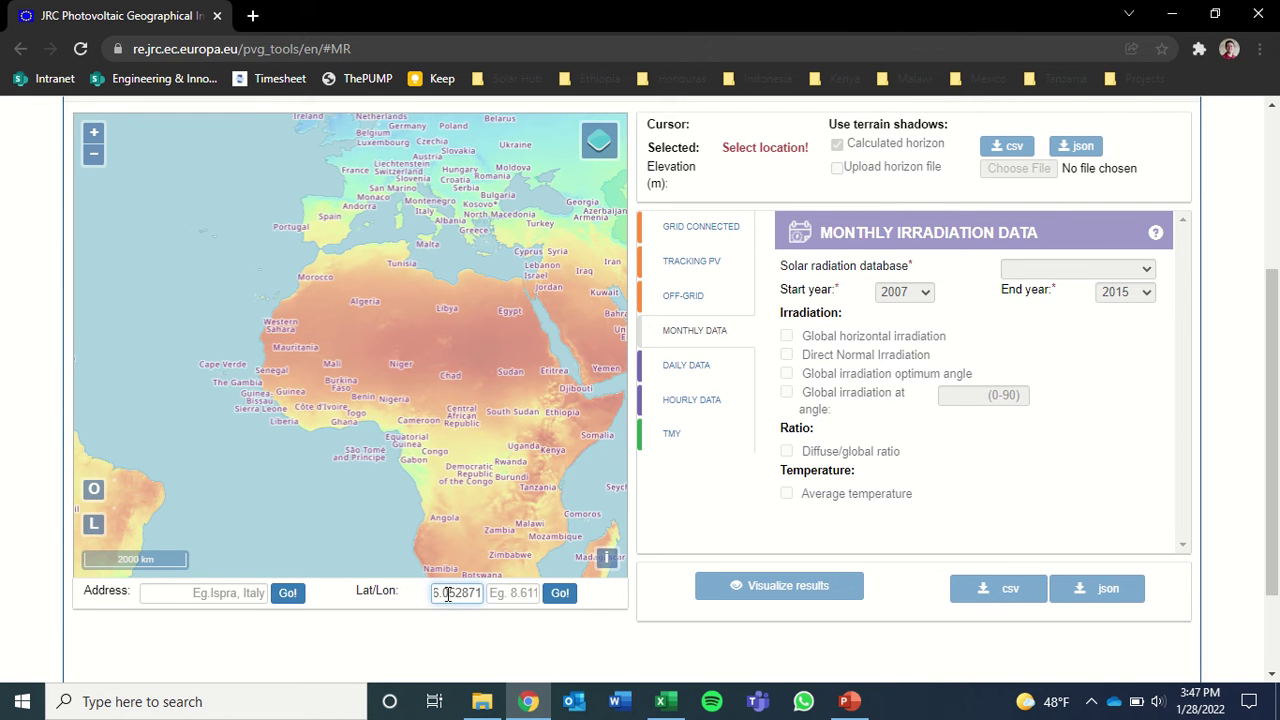
{"action": "key", "text": "shift+Home"}
{"action": "key", "text": "ctrl+v"}
{"action": "key", "text": "BackSpace"}
{"action": "left_click", "coordinate": [498, 594]}
{"action": "type", "text": "16.052871"}
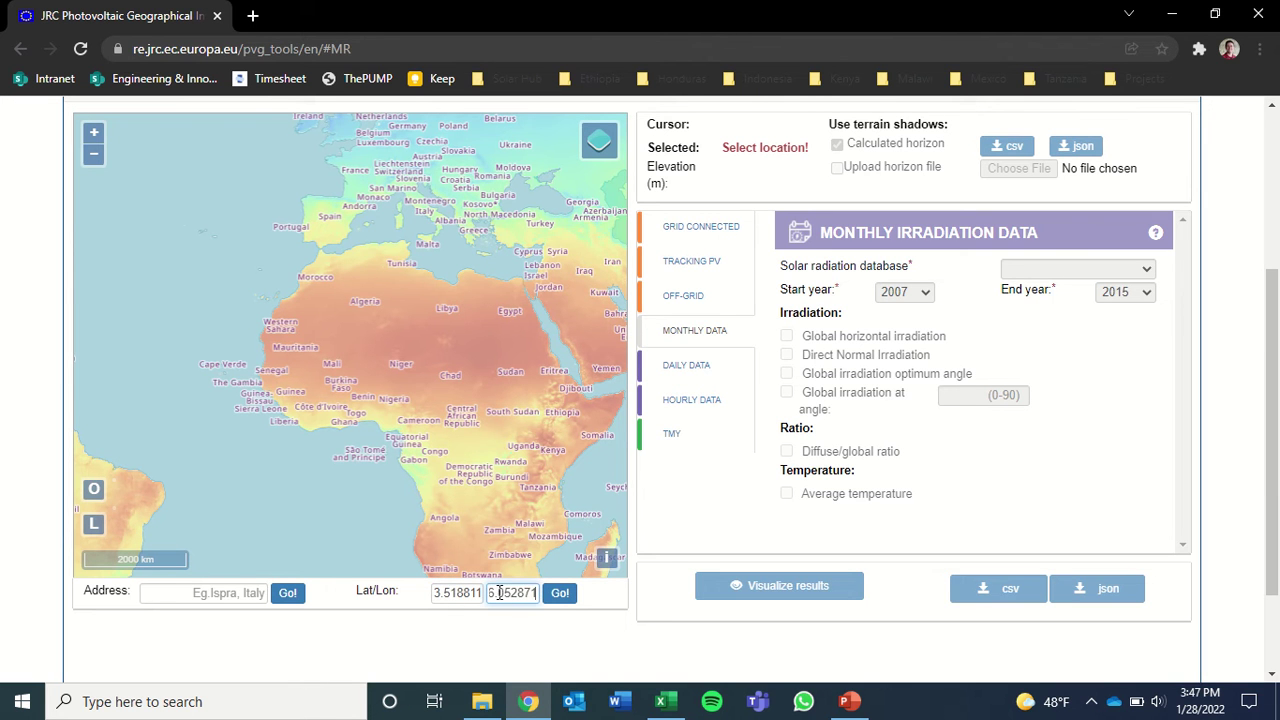
{"action": "left_click", "coordinate": [560, 596]}
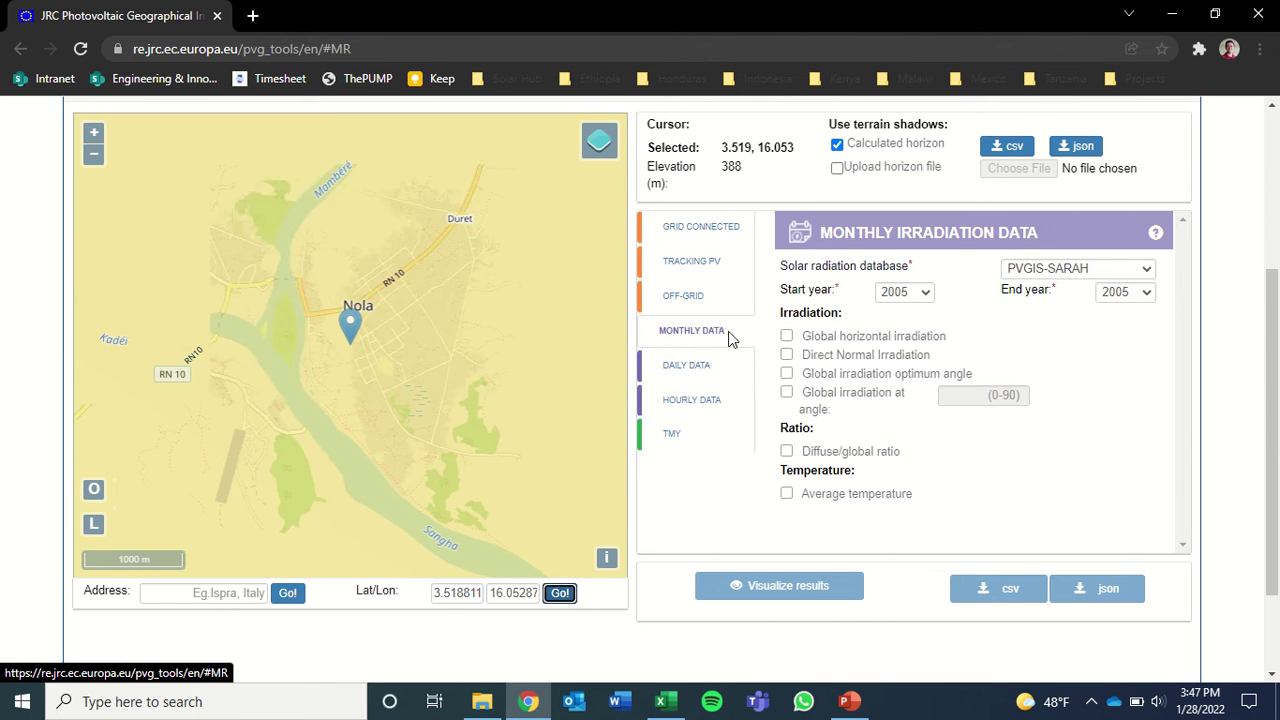
- Request 2005–2016 monthly data with global horizontal irradiation, view the results and download the CSV
{"action": "left_click", "coordinate": [706, 338]}
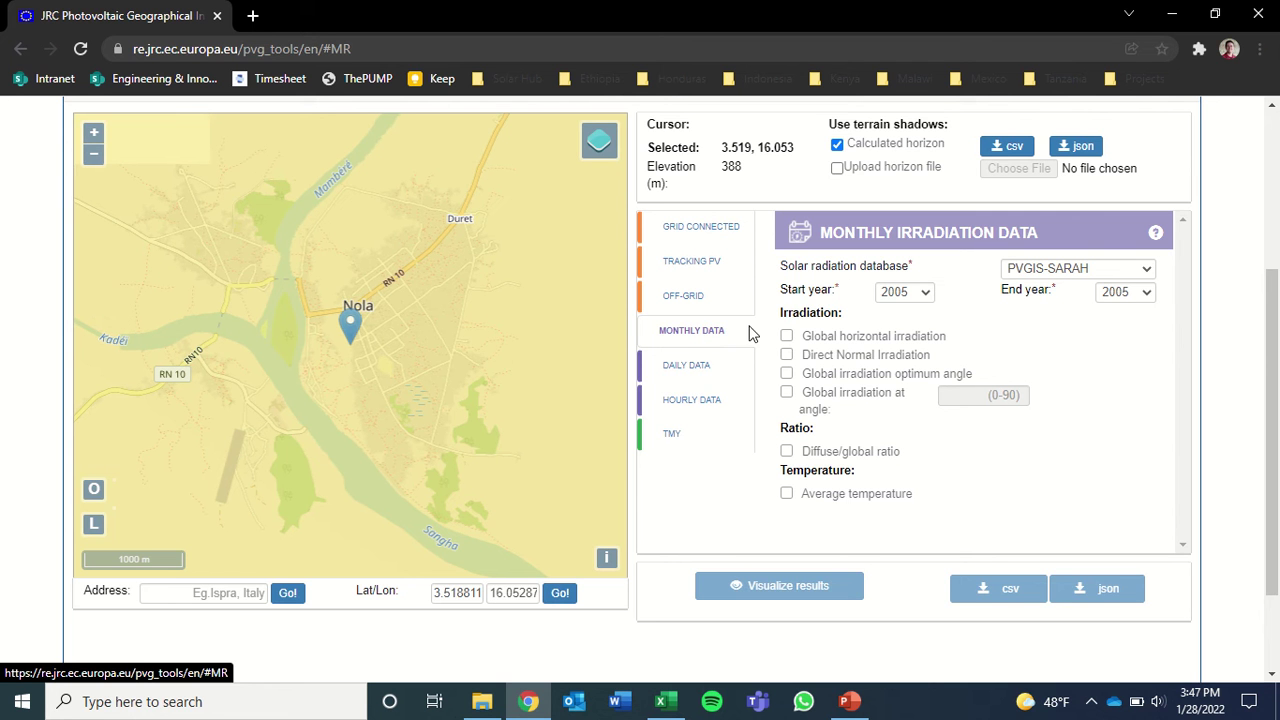
{"action": "left_click", "coordinate": [918, 296]}
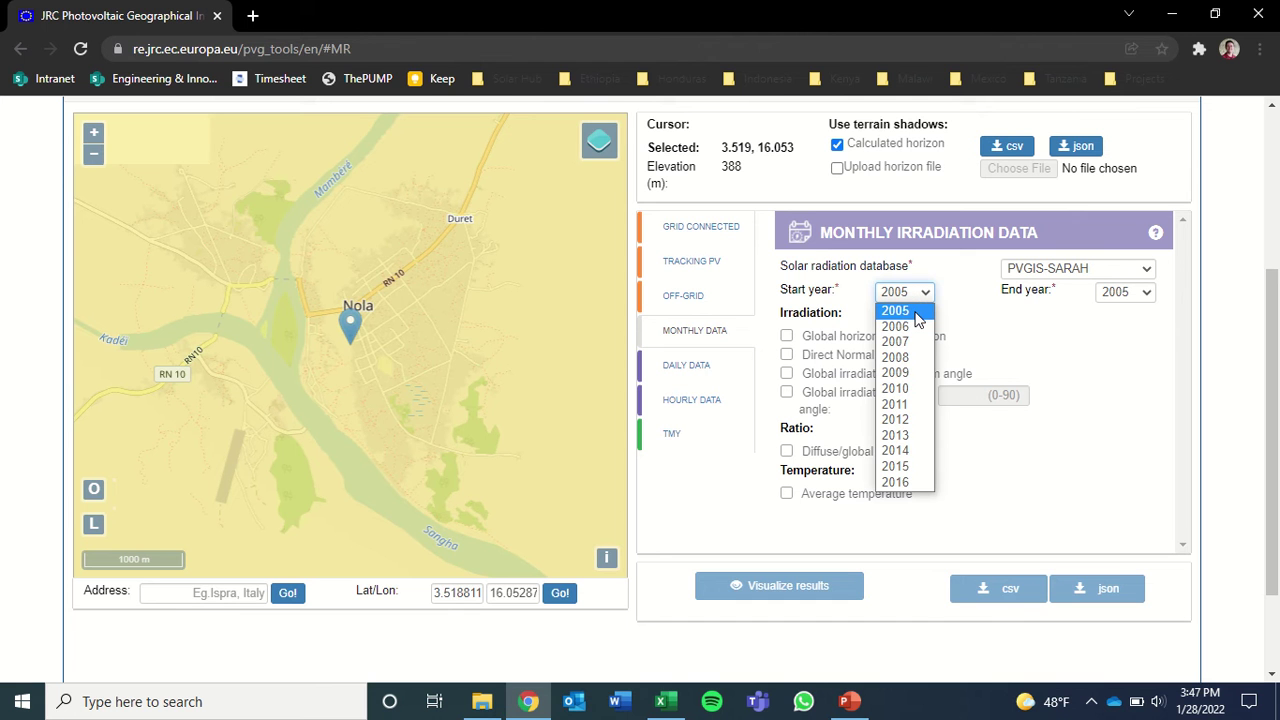
{"action": "left_click", "coordinate": [918, 312]}
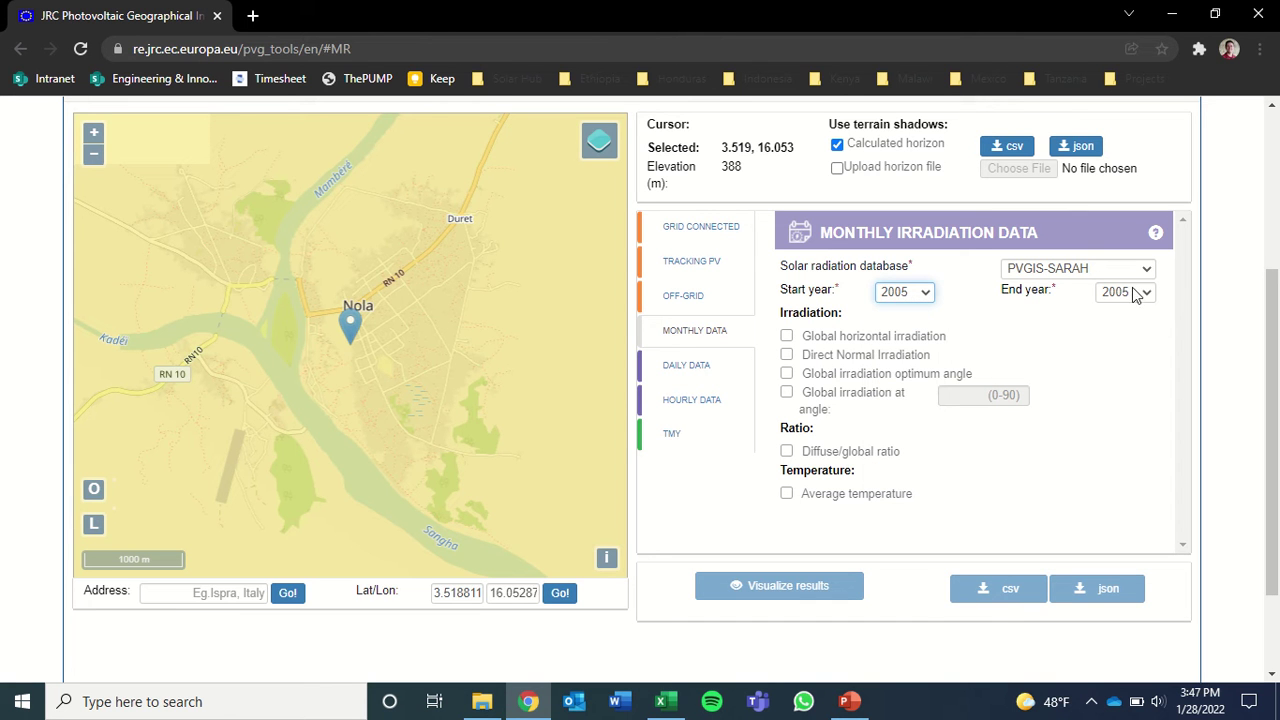
{"action": "left_click", "coordinate": [1135, 293]}
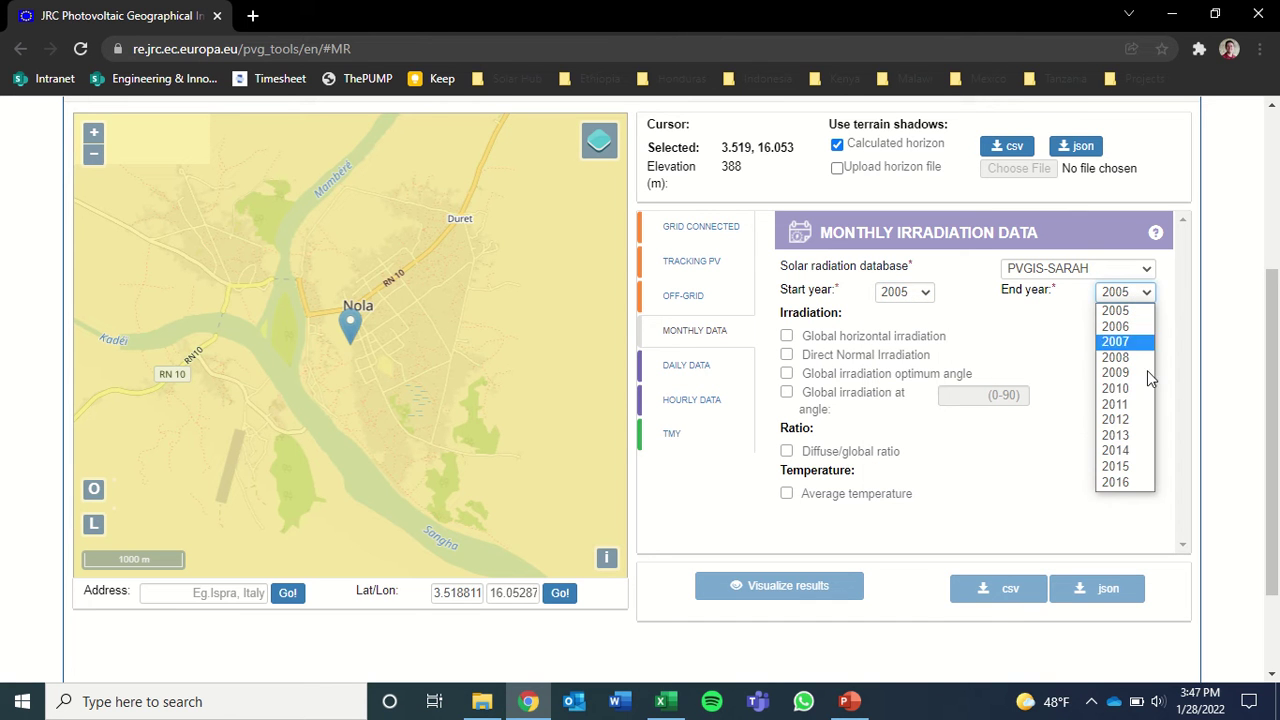
{"action": "left_click", "coordinate": [1135, 483]}
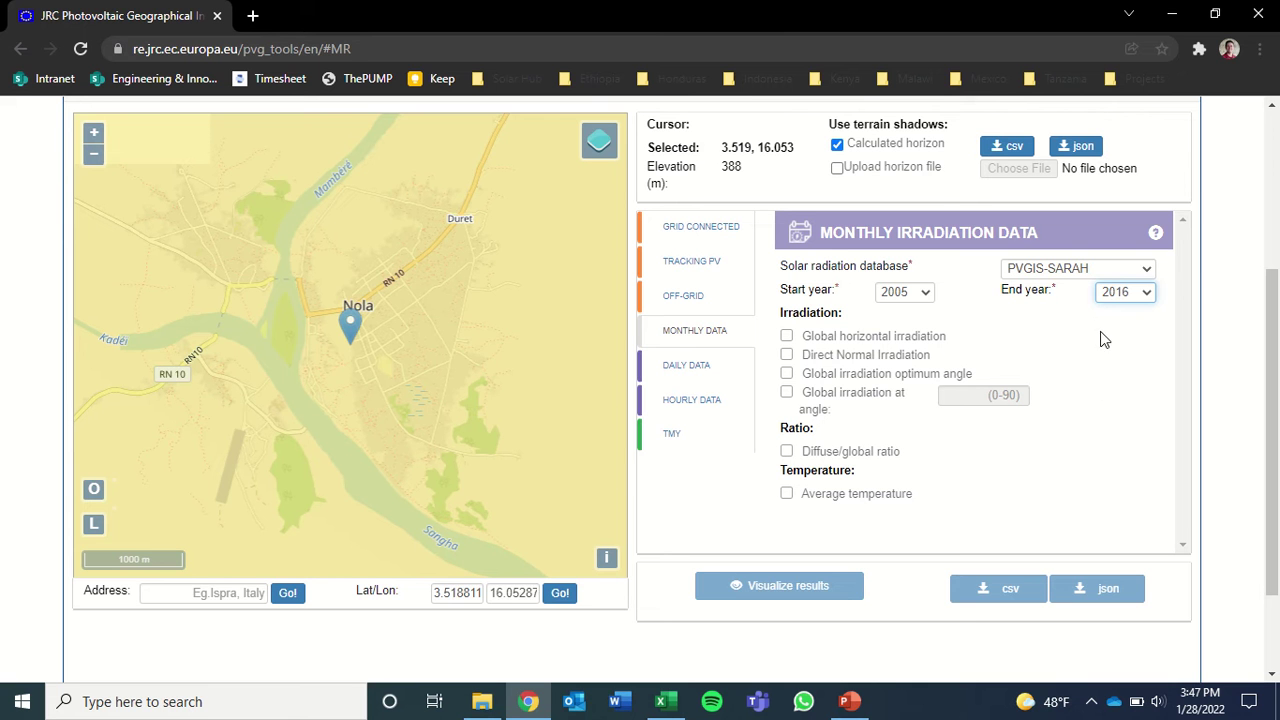
{"action": "left_click", "coordinate": [787, 337]}
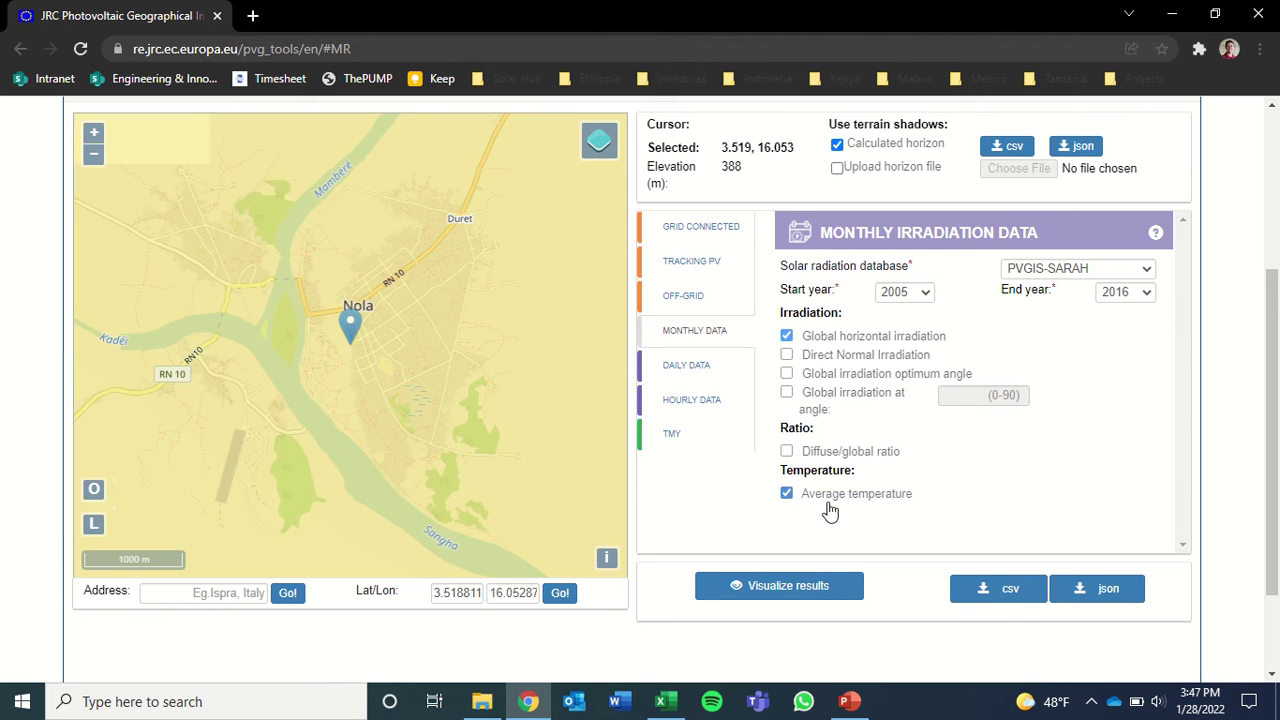
{"action": "left_click", "coordinate": [815, 588]}
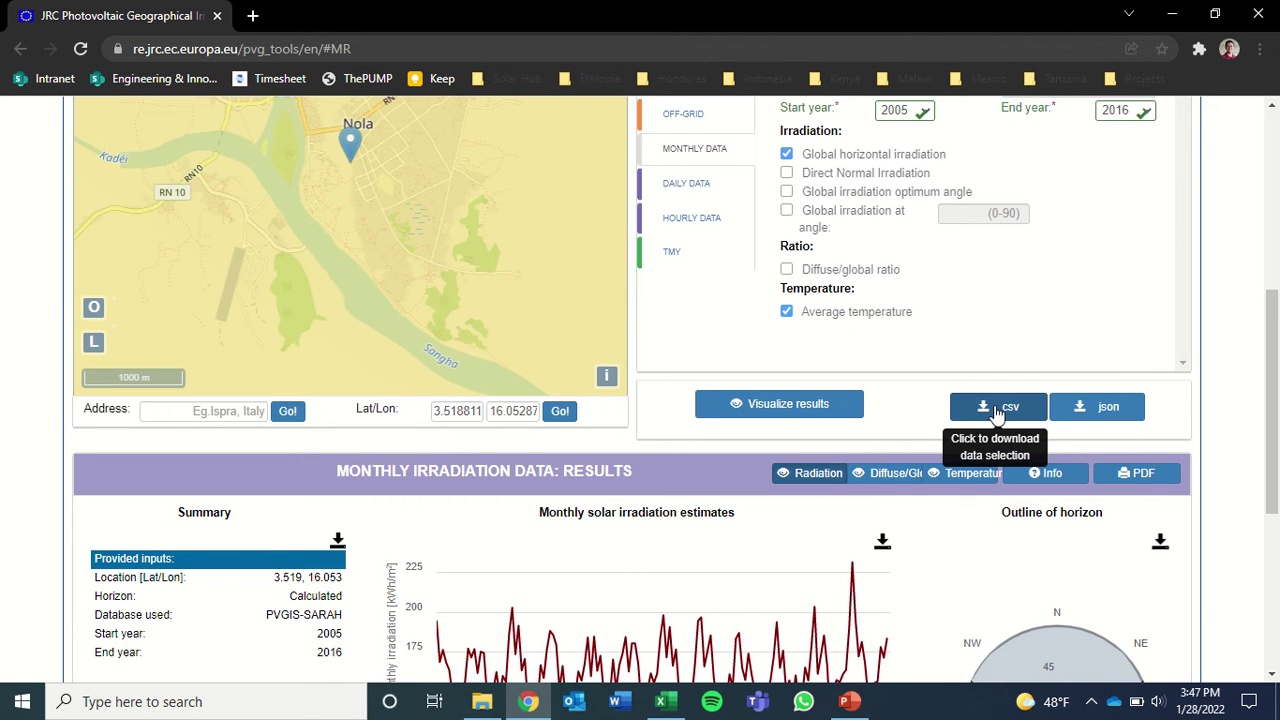
{"action": "left_click", "coordinate": [997, 410]}
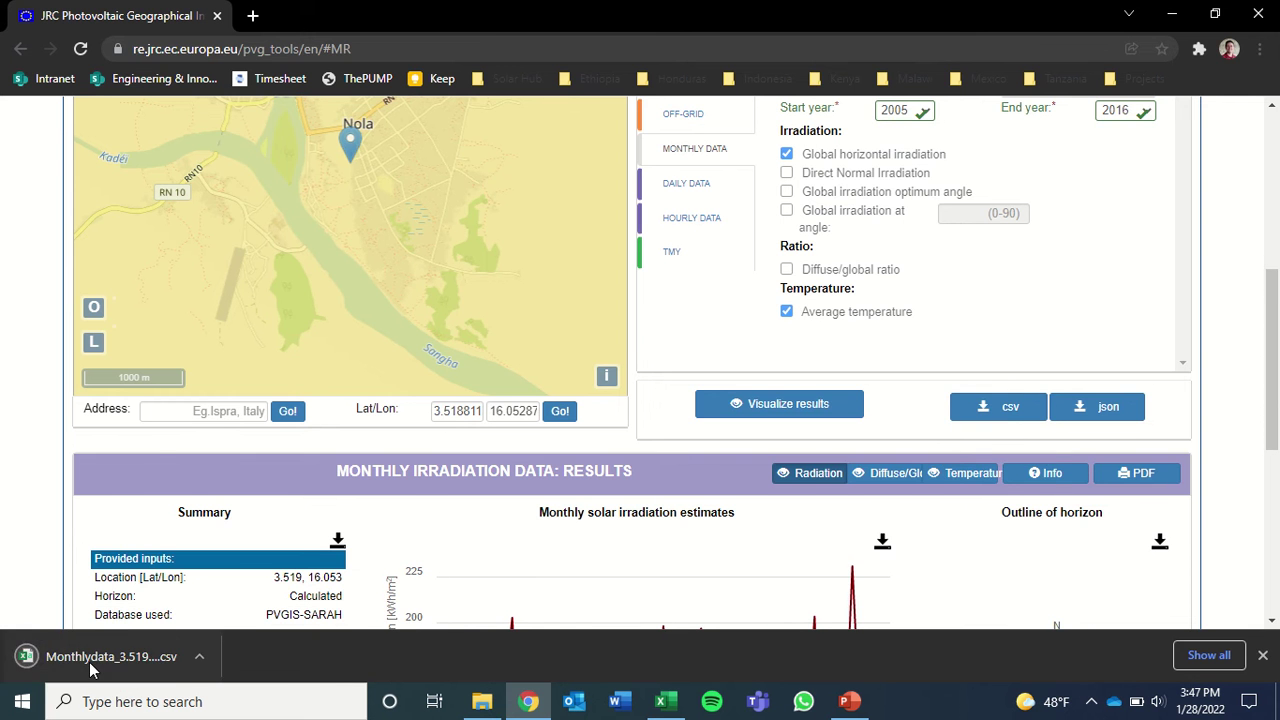
- Open the downloaded Monthlydata CSV and start saving it into the Irradiance Data folder
{"action": "left_click", "coordinate": [20, 660]}
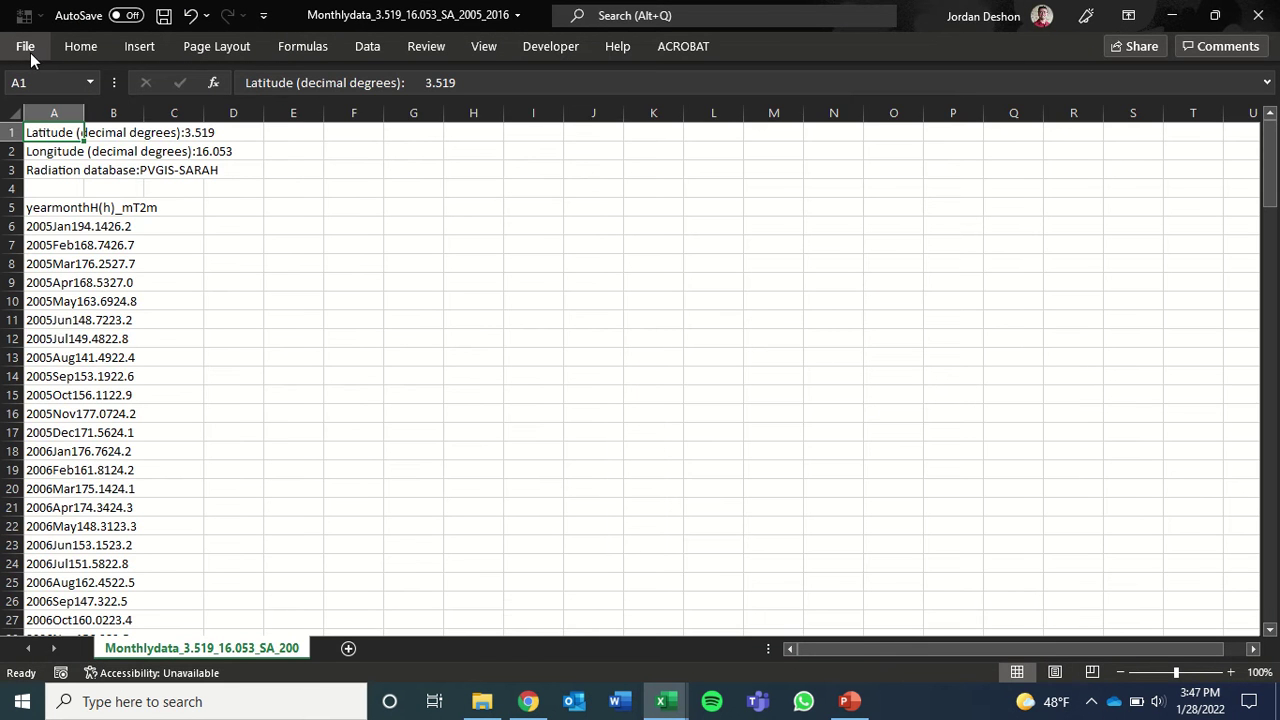
{"action": "left_click", "coordinate": [30, 52]}
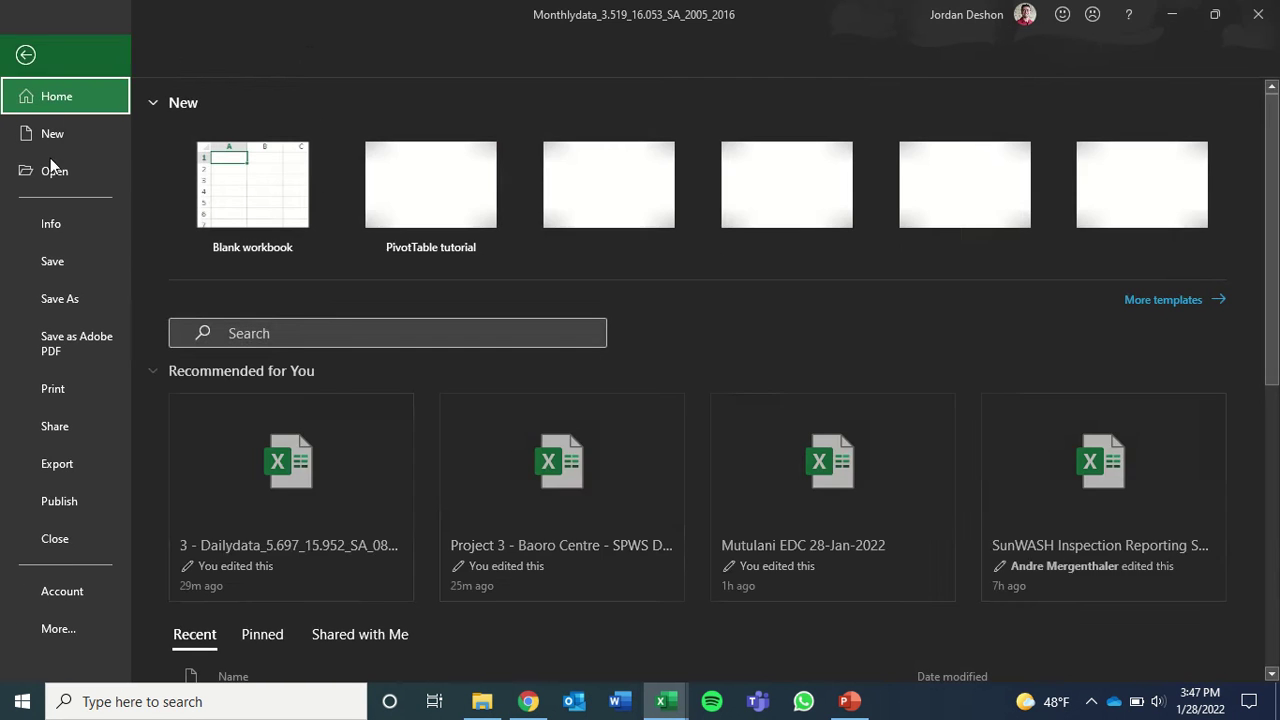
{"action": "left_click", "coordinate": [74, 291]}
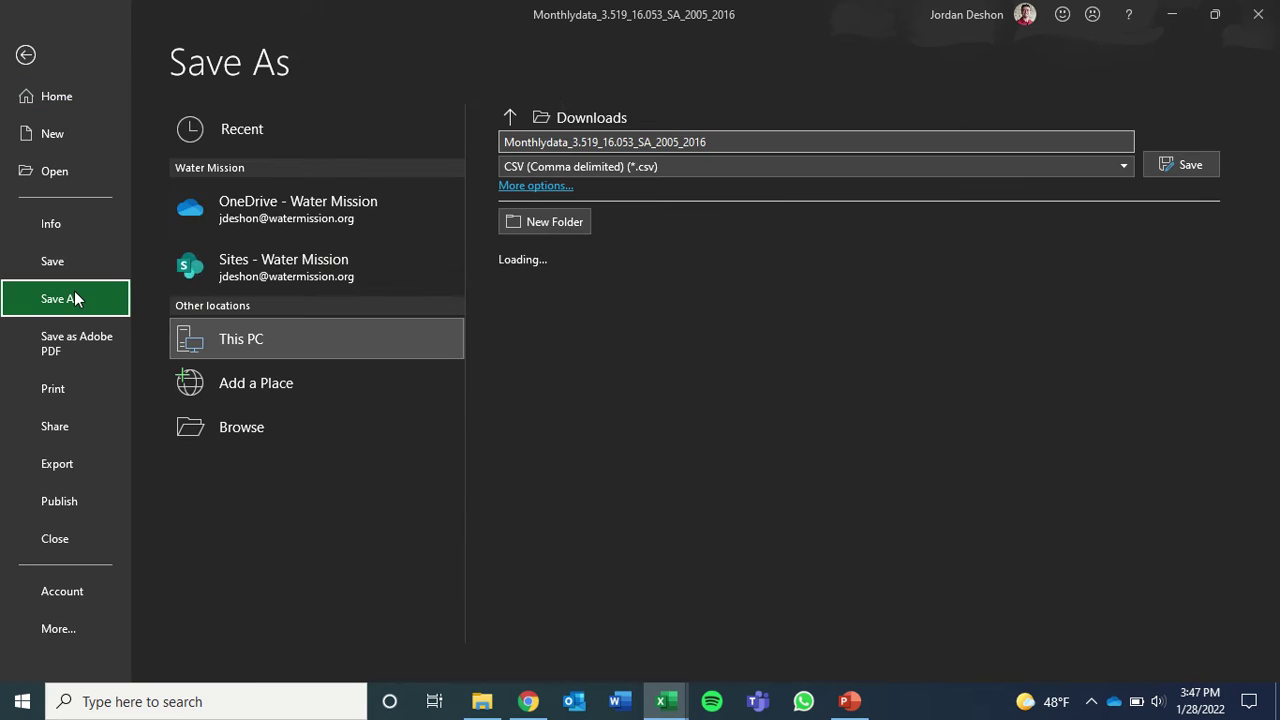
{"action": "left_click", "coordinate": [543, 116]}
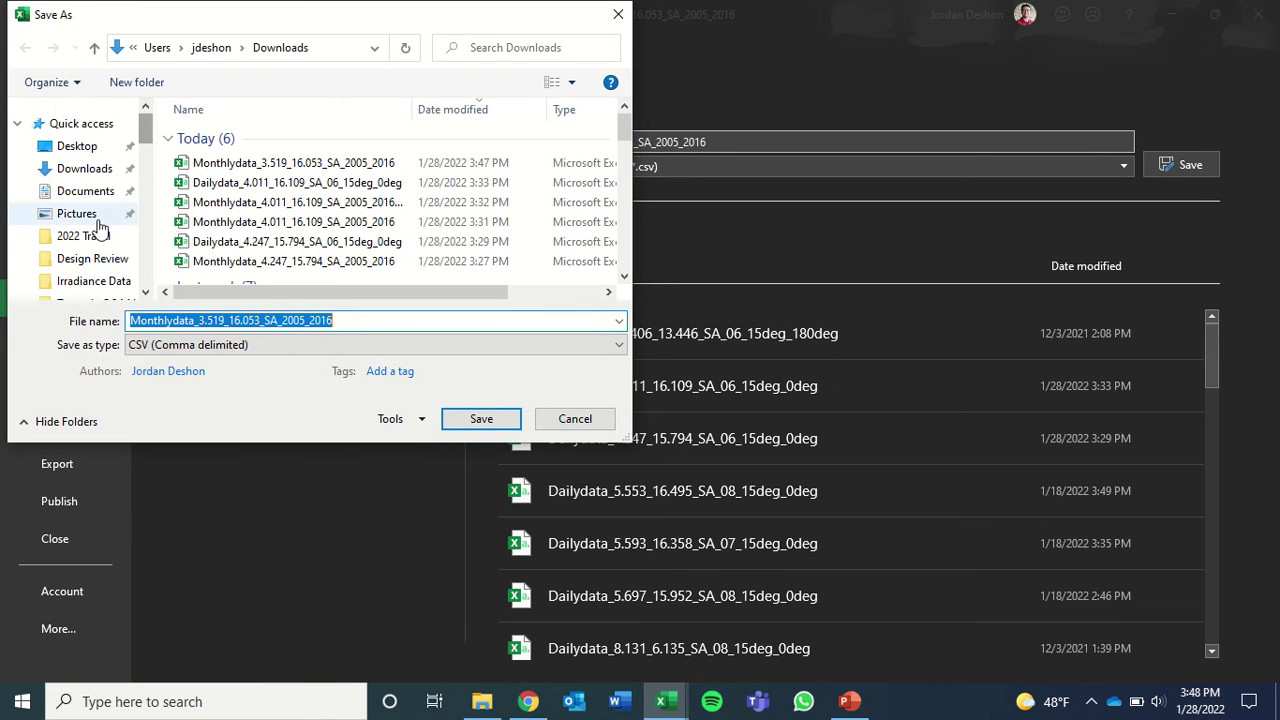
{"action": "left_click", "coordinate": [95, 281]}
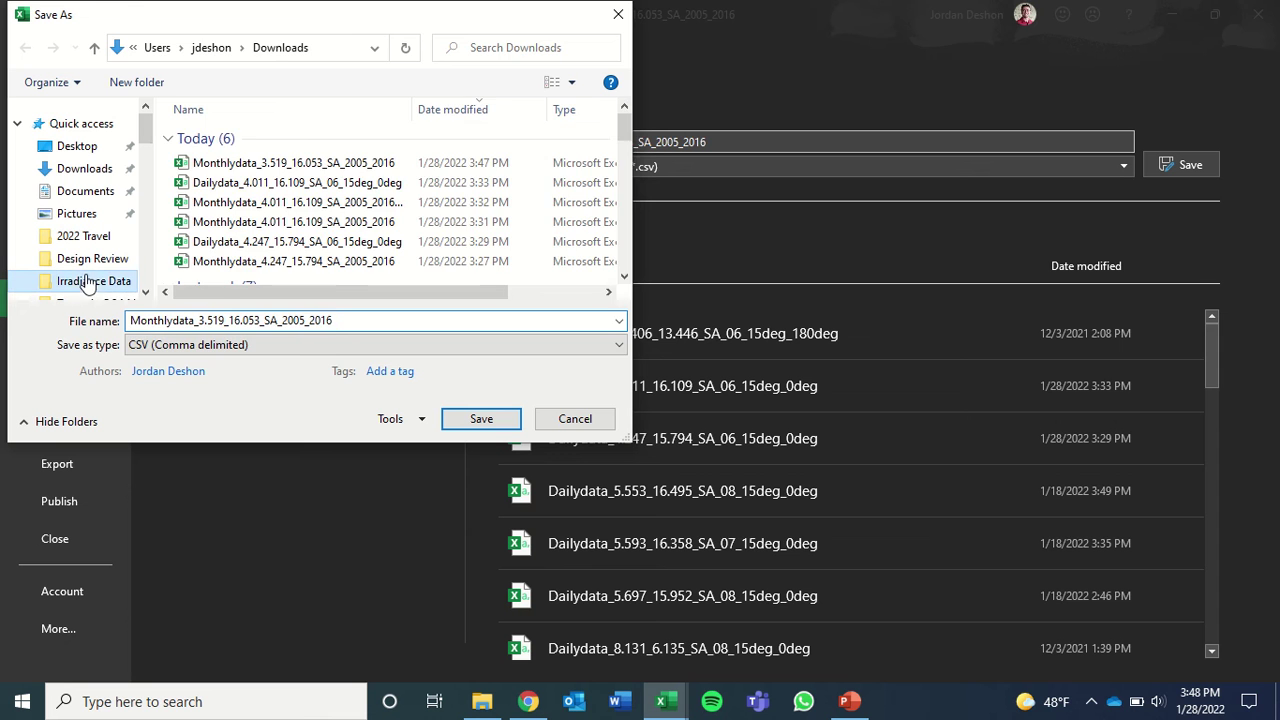
- Save it as an Excel Workbook named '6 - Monthlydata'
{"action": "left_click", "coordinate": [285, 343]}
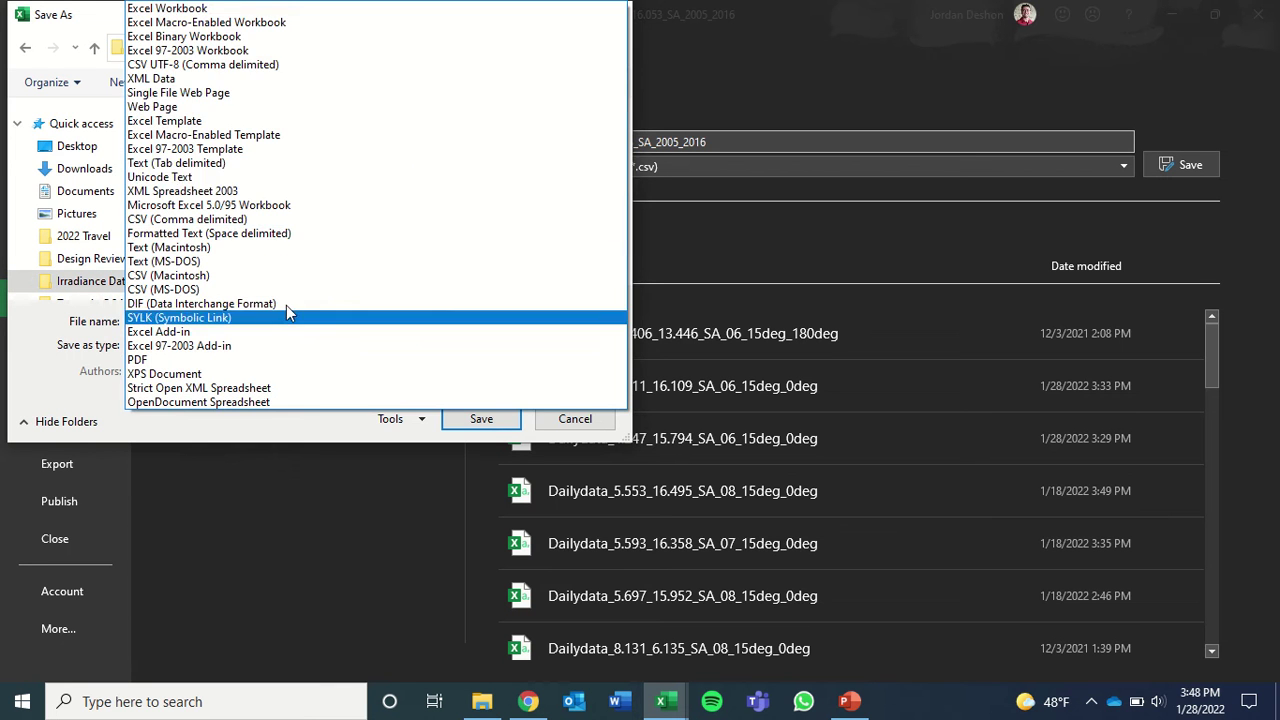
{"action": "left_click", "coordinate": [220, 17]}
{"action": "double_click", "coordinate": [132, 318]}
{"action": "left_click", "coordinate": [132, 320]}
{"action": "type", "text": "6"}
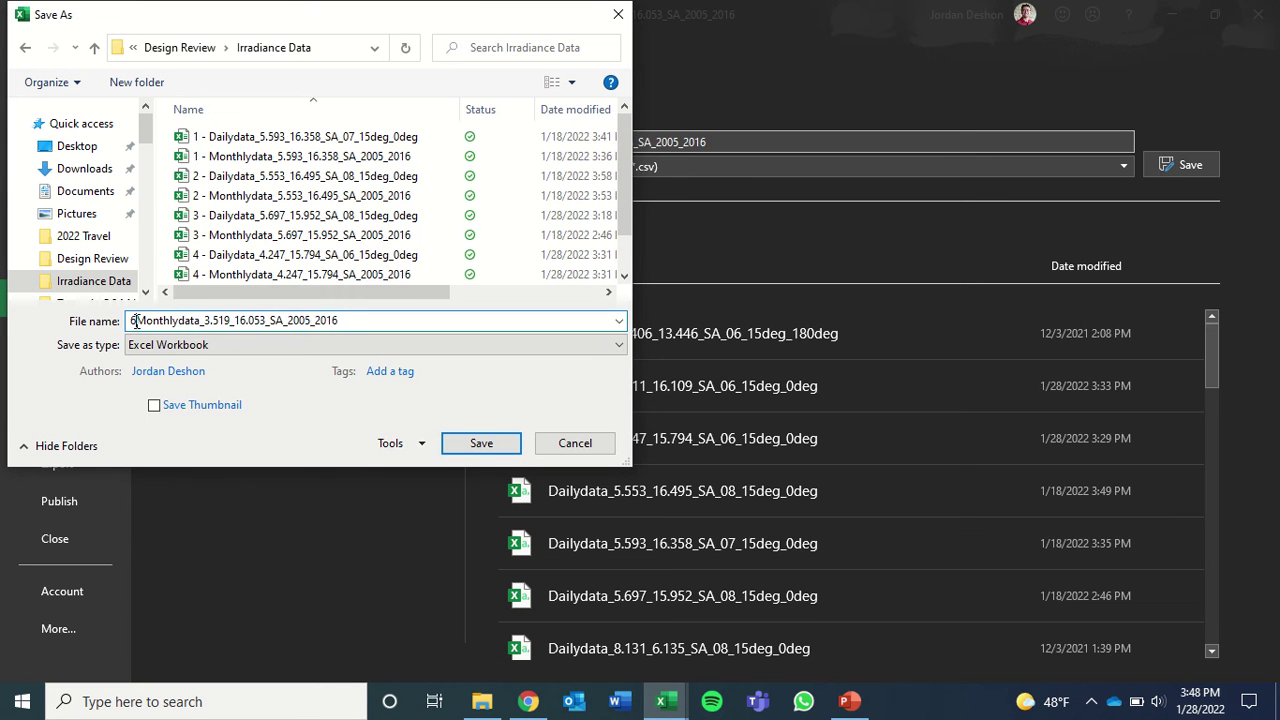
{"action": "type", "text": " -"}
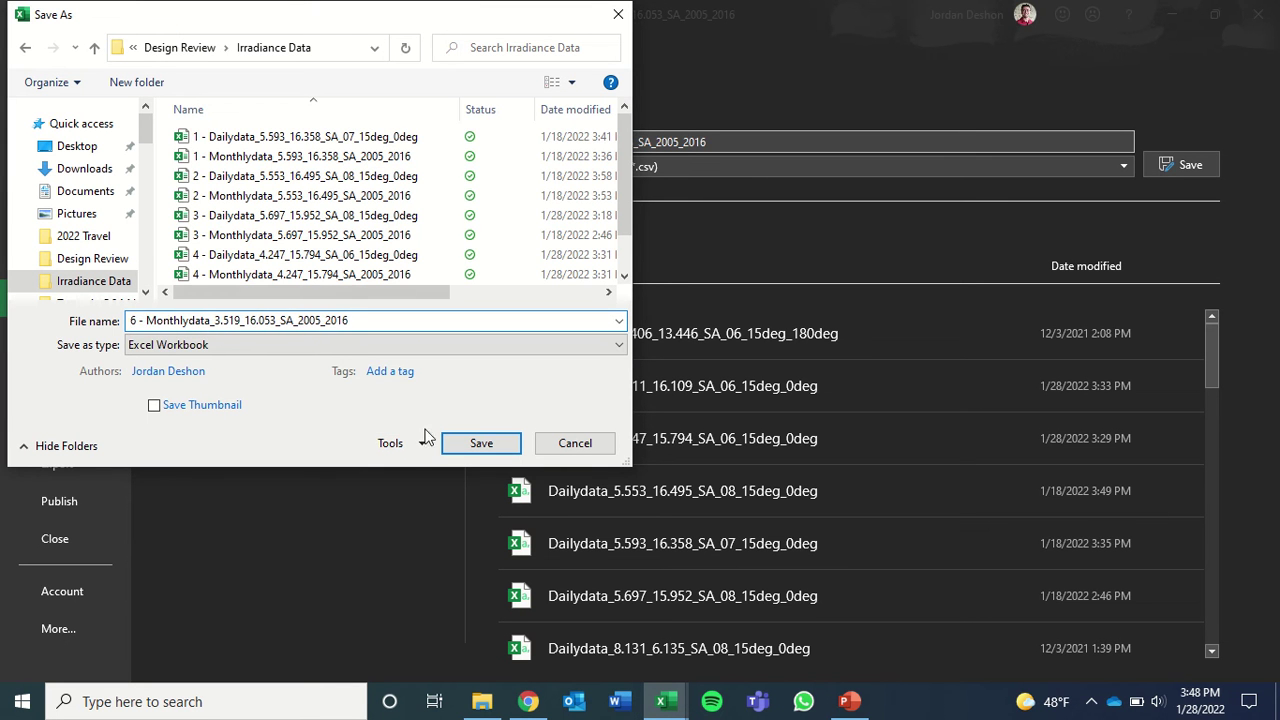
{"action": "left_click", "coordinate": [466, 443]}
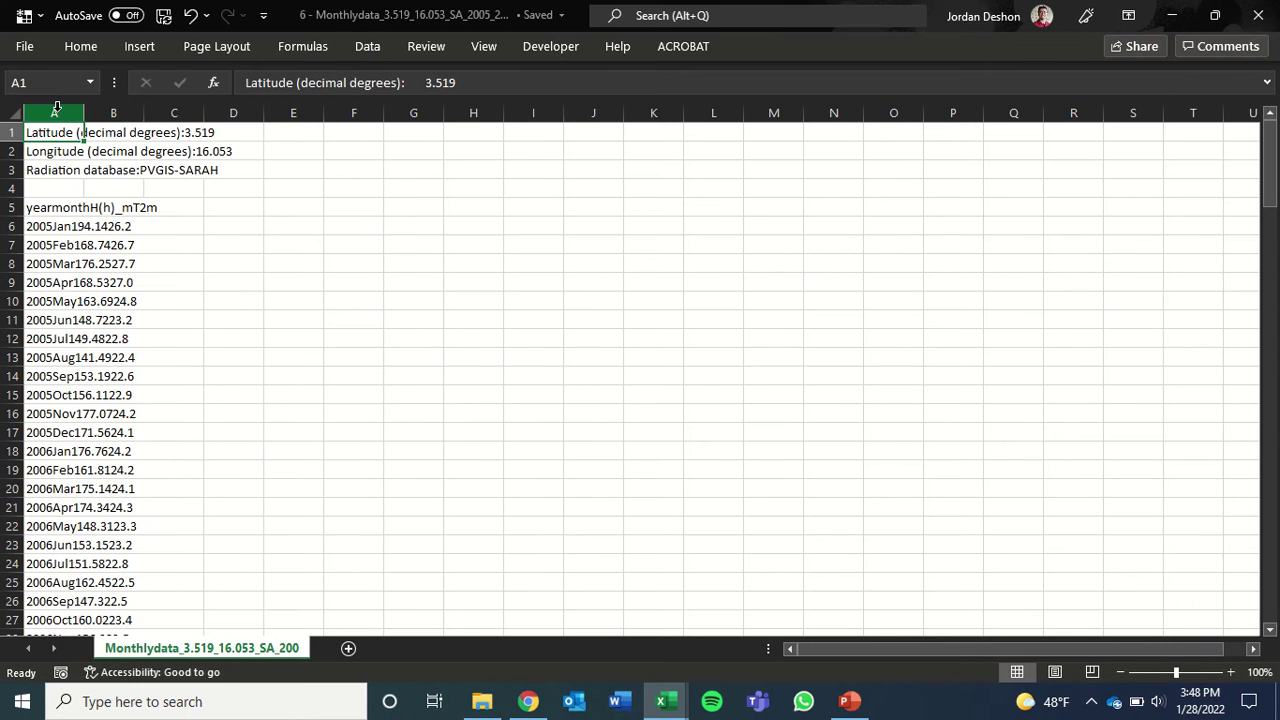
- Run Text to Columns on column A with the default delimited settings
{"action": "left_click", "coordinate": [57, 108]}
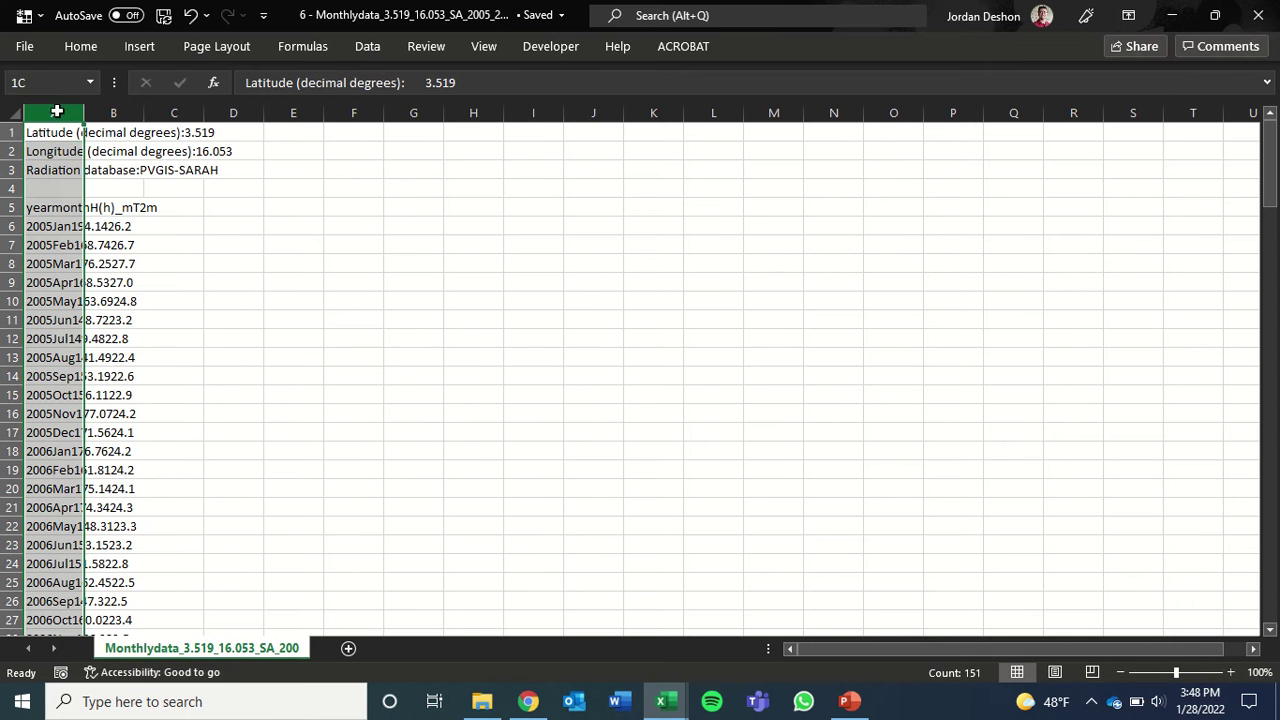
{"action": "left_click", "coordinate": [370, 50]}
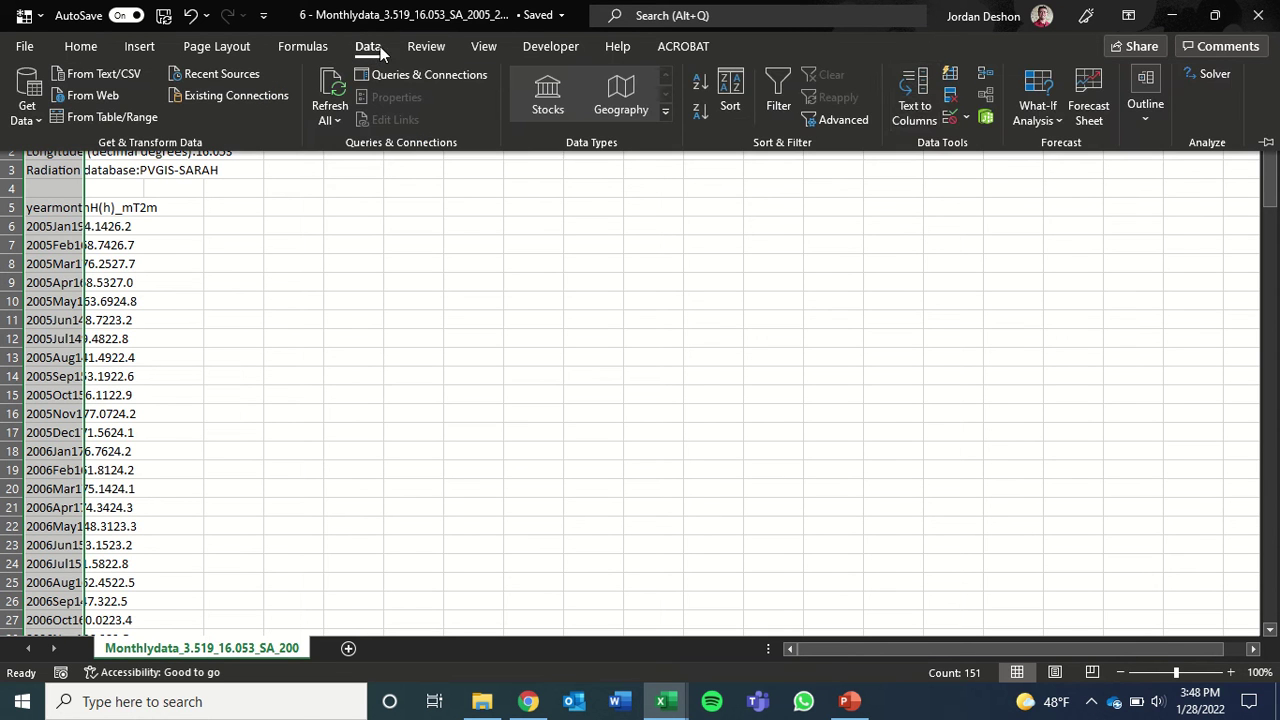
{"action": "left_click", "coordinate": [913, 110]}
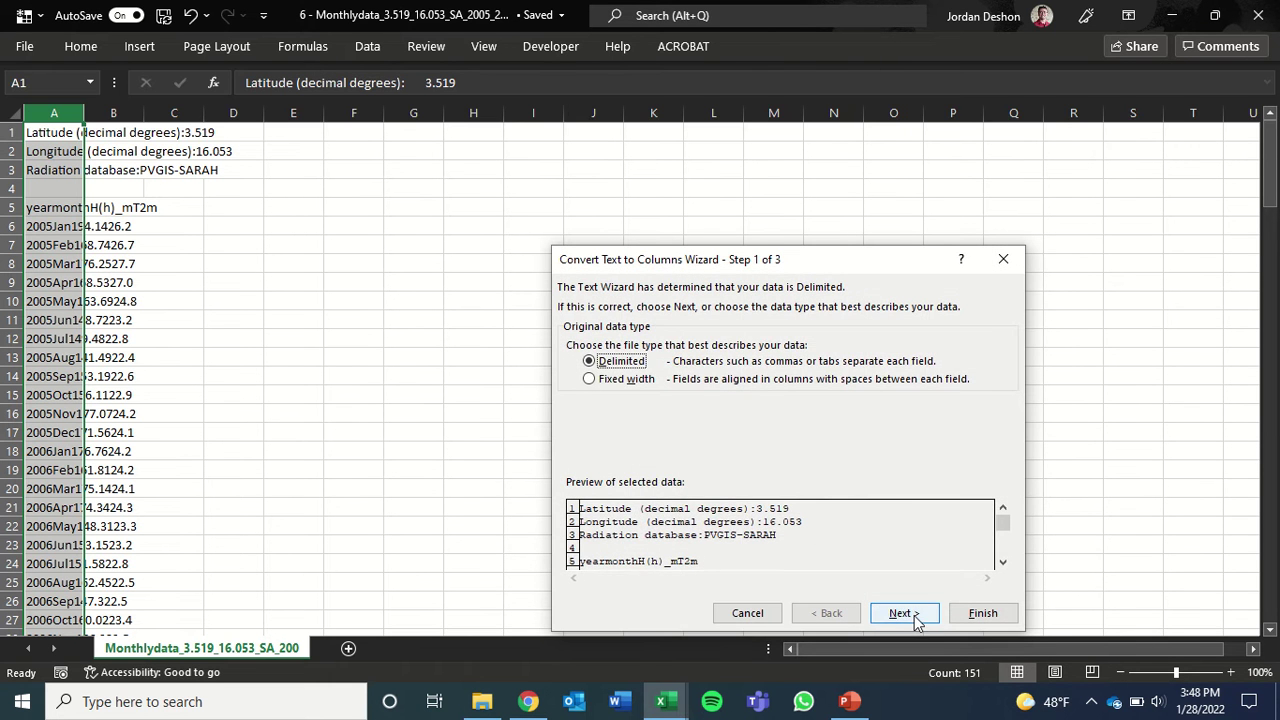
{"action": "left_click", "coordinate": [913, 616]}
{"action": "left_click", "coordinate": [908, 614]}
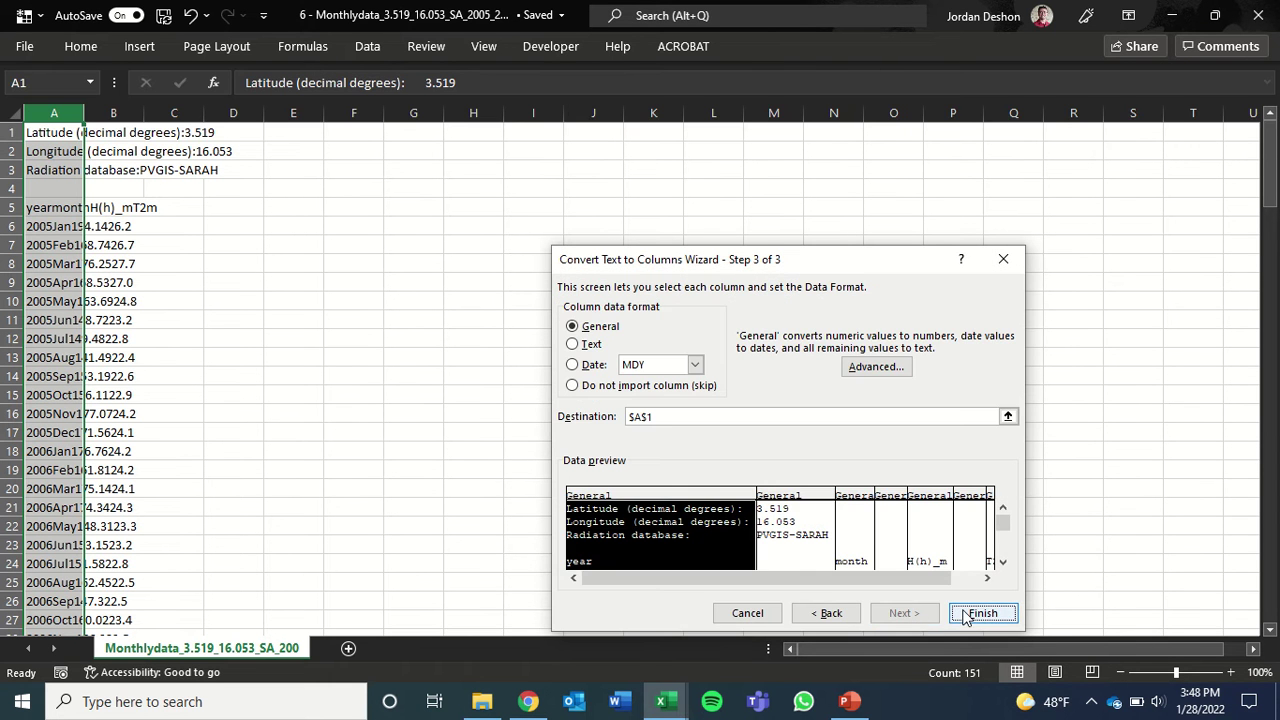
{"action": "left_click", "coordinate": [968, 614]}
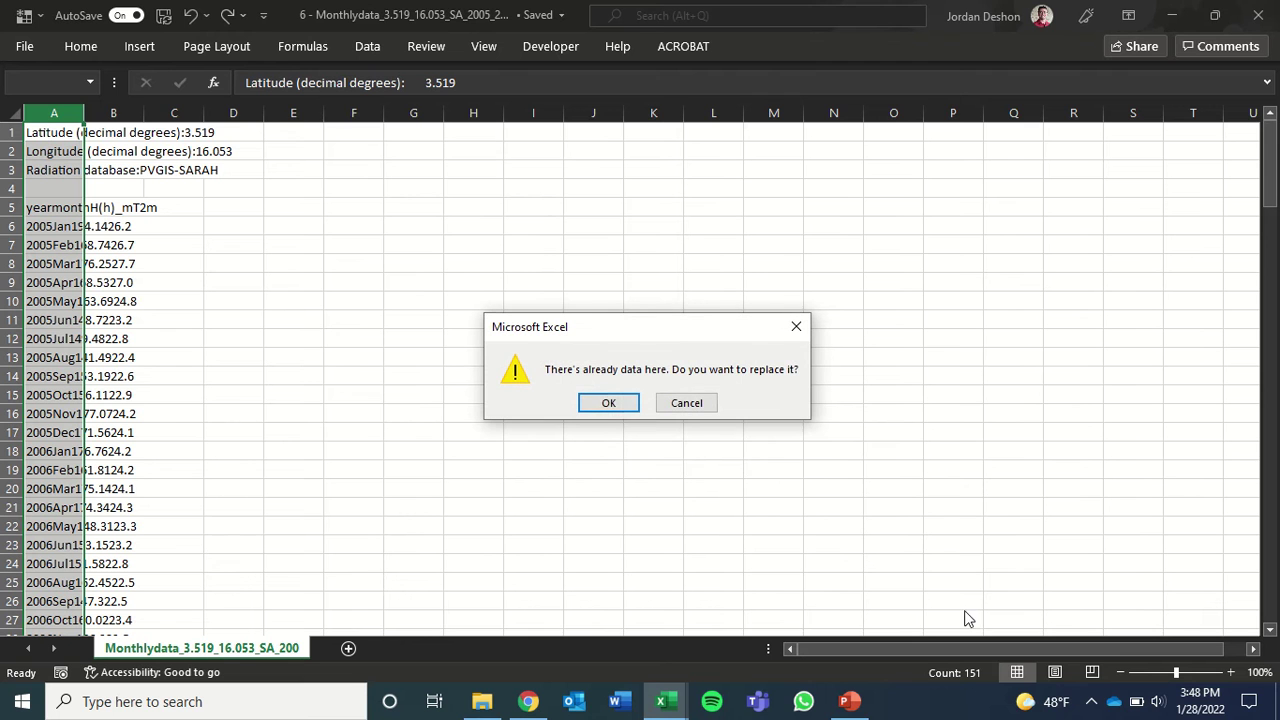
- Confirm replacing existing data and check the split H(h)_m and T2m values
{"action": "left_click", "coordinate": [612, 404]}
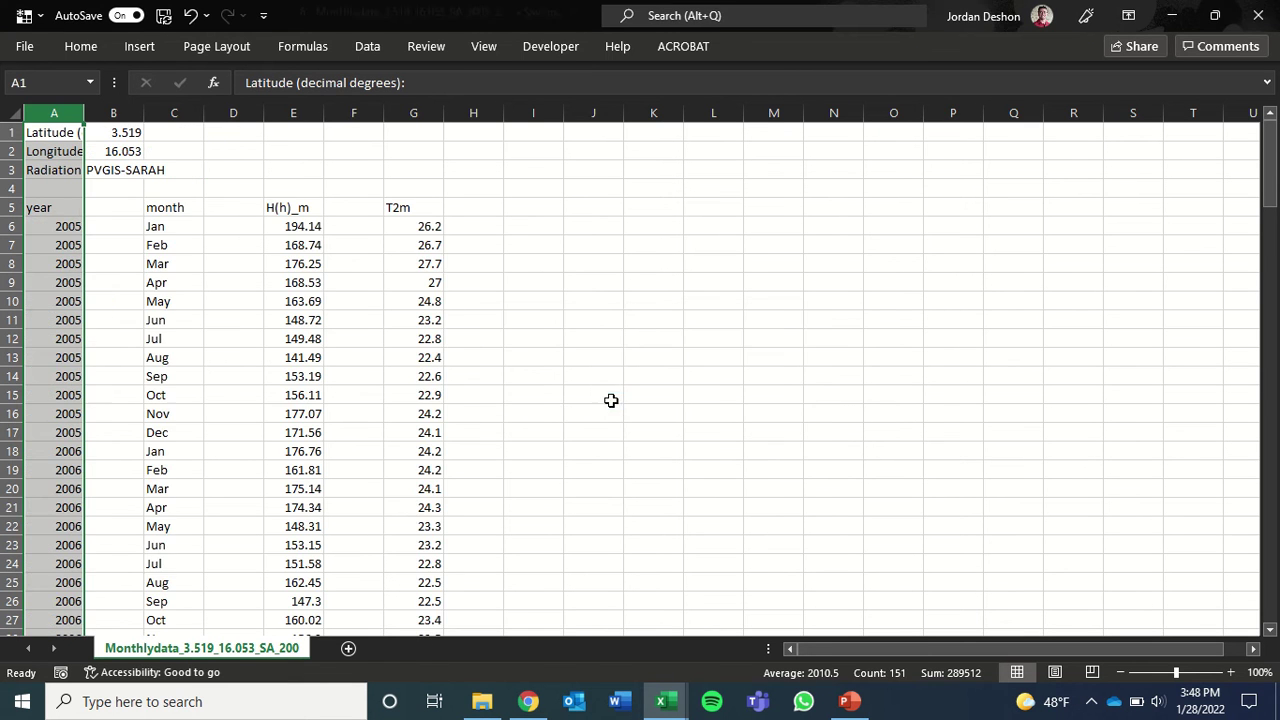
{"action": "left_click", "coordinate": [297, 228]}
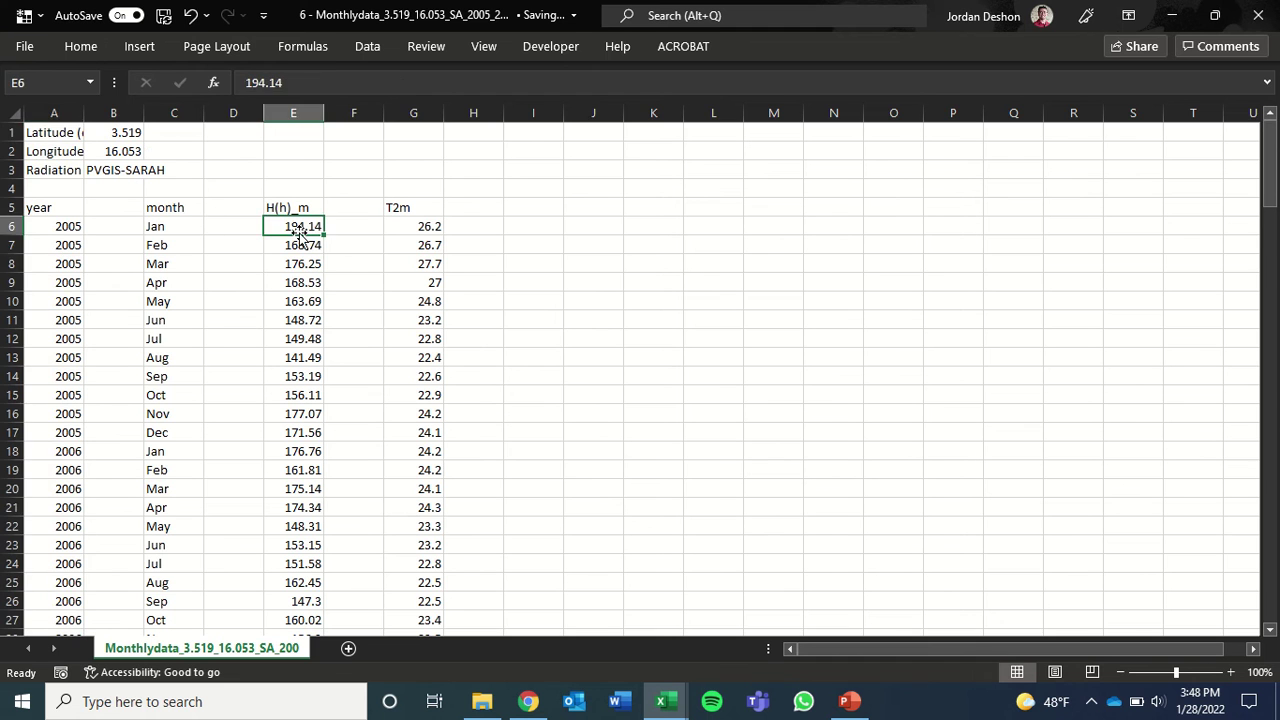
{"action": "left_click", "coordinate": [298, 266]}
{"action": "left_click", "coordinate": [420, 245]}
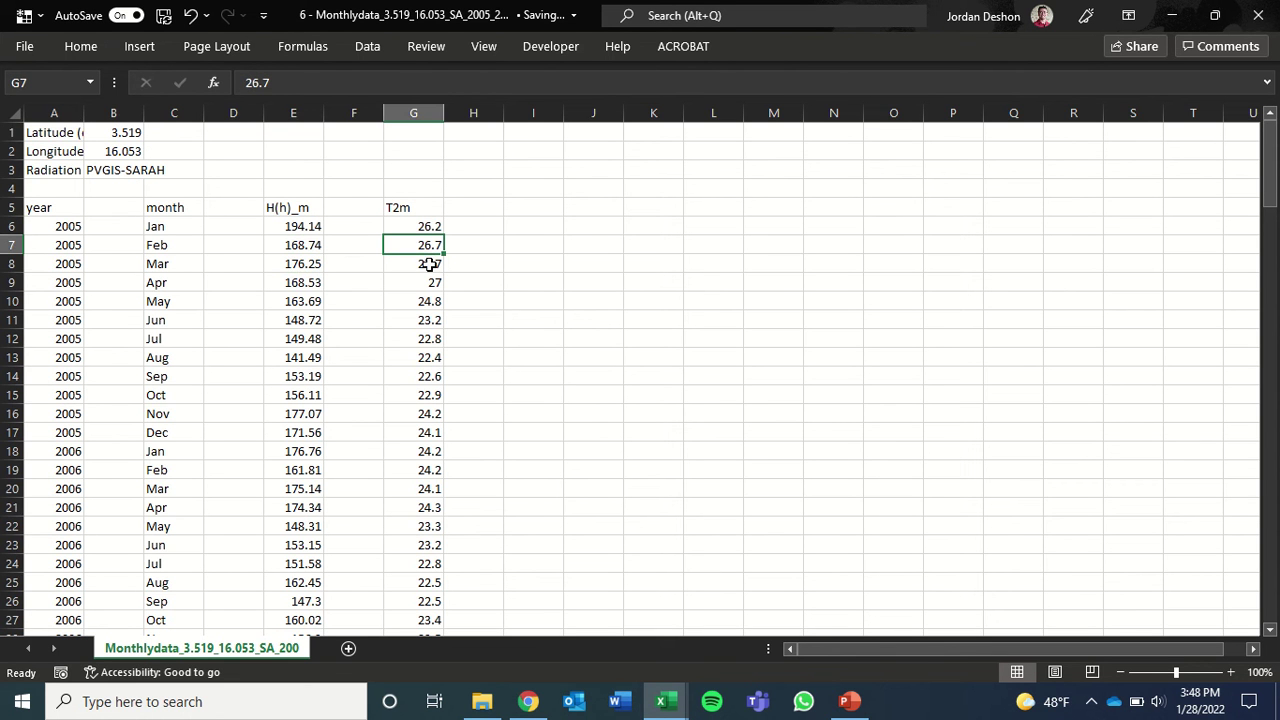
- Copy the H(h)_m and T2m headings into J5 and K5
{"action": "left_click_drag", "start_coordinate": [302, 210], "coordinate": [417, 208]}
{"action": "left_click", "coordinate": [307, 210]}
{"action": "key", "text": "ctrl+c"}
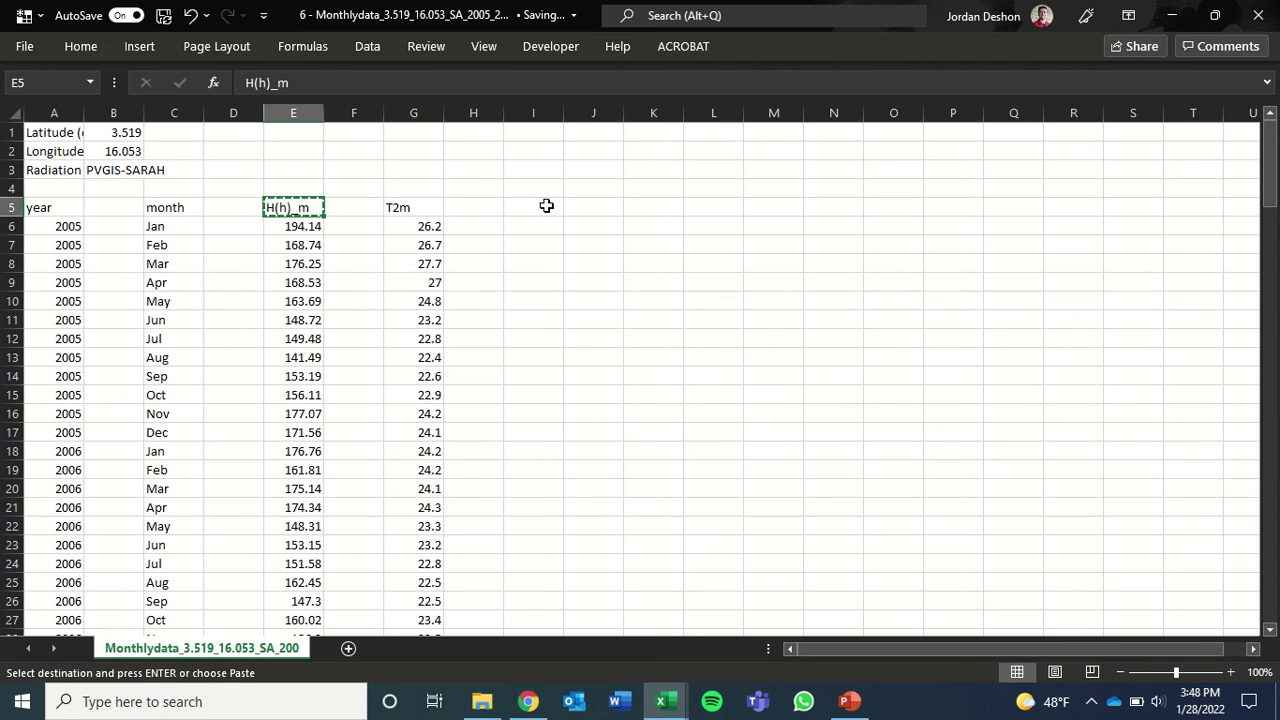
{"action": "left_click", "coordinate": [577, 208]}
{"action": "key", "text": "ctrl+v"}
{"action": "left_click", "coordinate": [425, 207]}
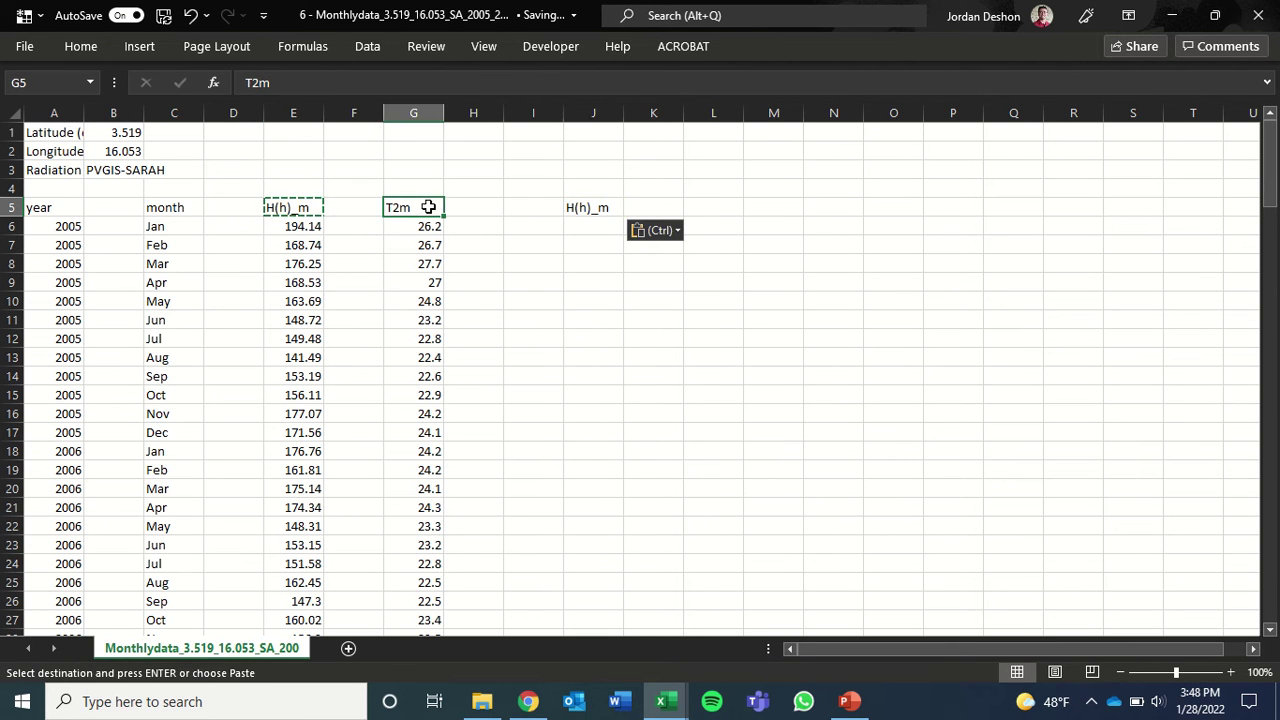
{"action": "key", "text": "ctrl+c"}
{"action": "left_click", "coordinate": [661, 211]}
{"action": "key", "text": "ctrl+v"}
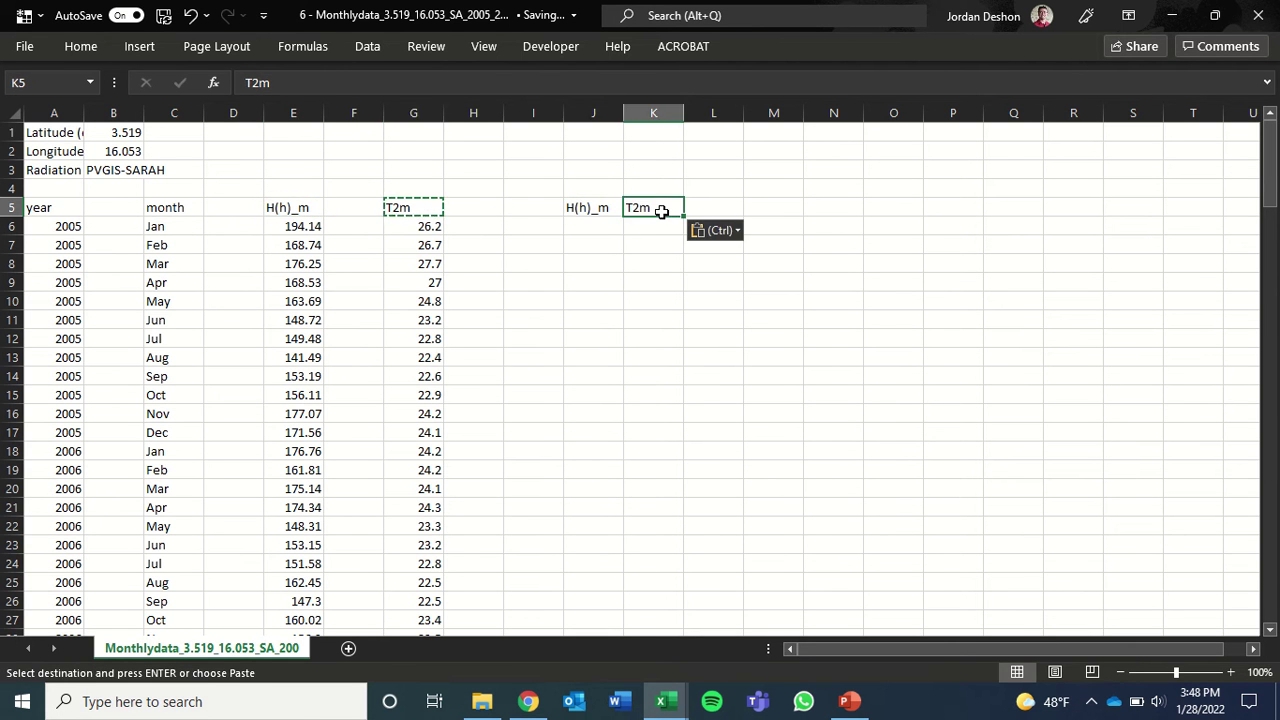
- Type Jan and Feb in I6:I7 and select them to start the month series
{"action": "left_click", "coordinate": [544, 225]}
{"action": "key", "text": "Escape"}
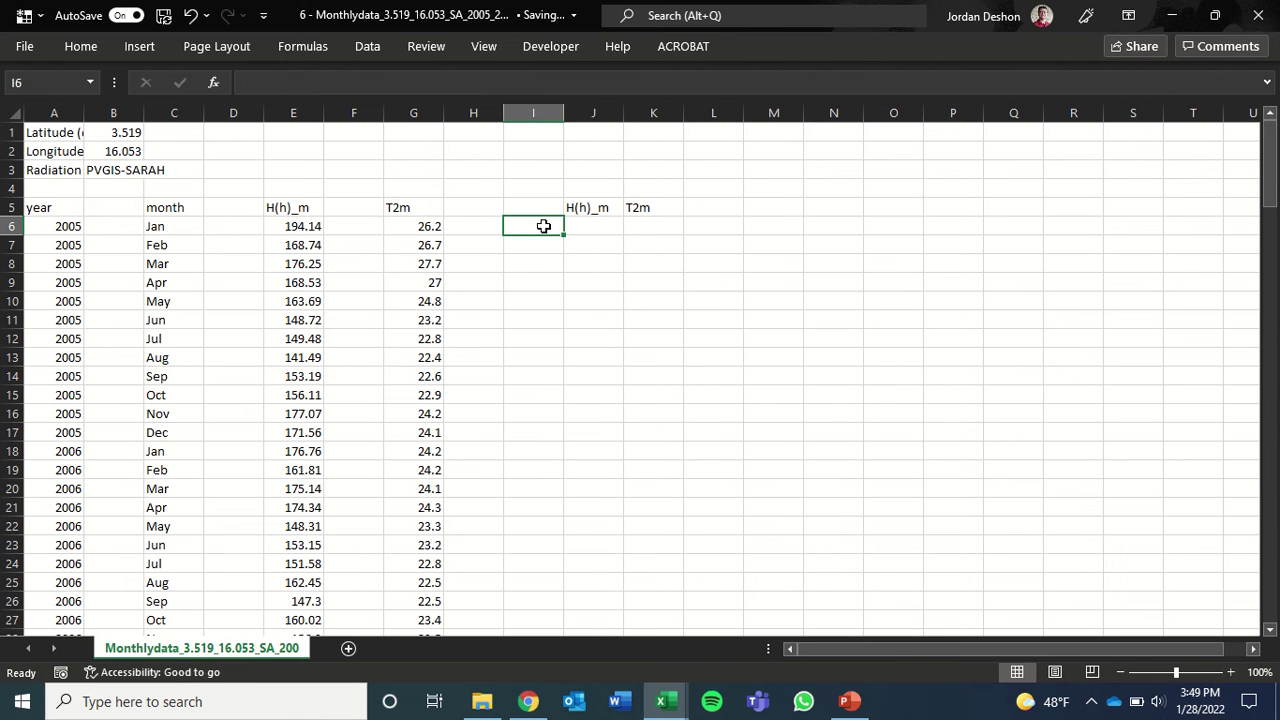
{"action": "type", "text": "Jan"}
{"action": "key", "text": "Return"}
{"action": "type", "text": "Feb"}
{"action": "key", "text": "Return"}
{"action": "left_click", "coordinate": [543, 226]}
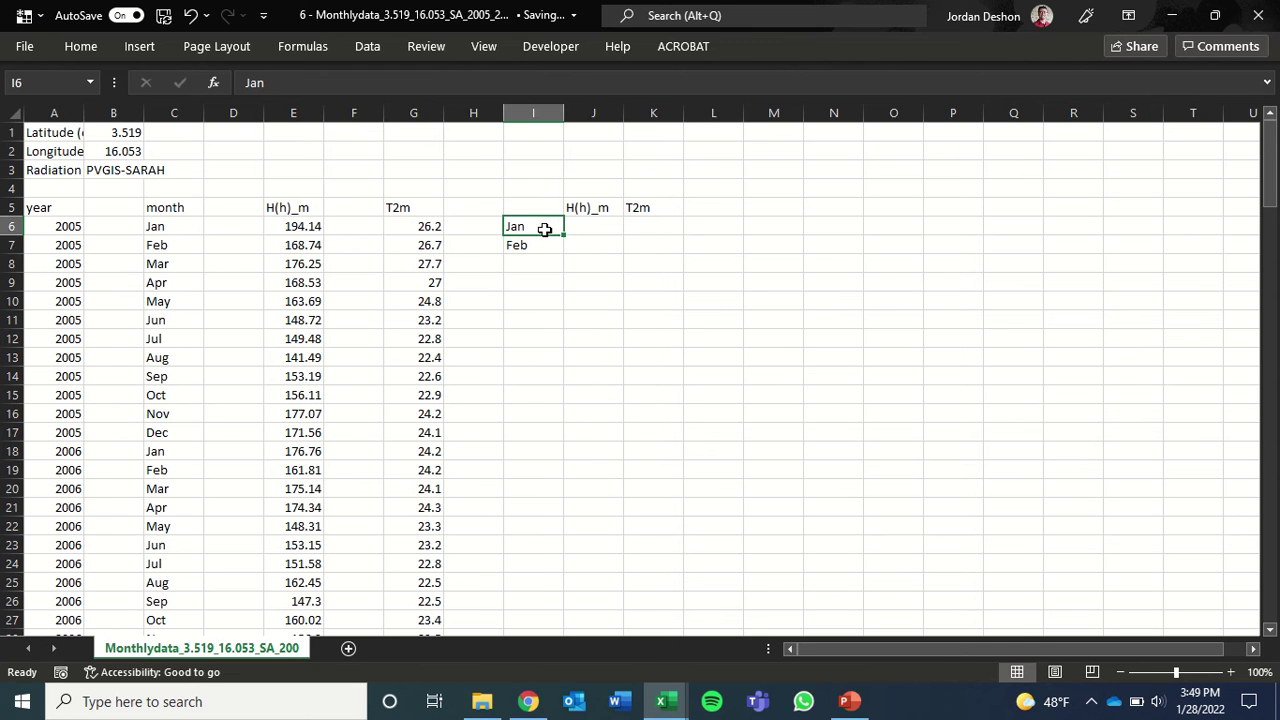
{"action": "left_click_drag", "start_coordinate": [546, 239], "coordinate": [544, 437]}
- Fill months through Dec and begin J6's SUMIF with an absolute range and criteria I6
{"action": "left_click", "coordinate": [601, 228]}
{"action": "type", "text": "="}
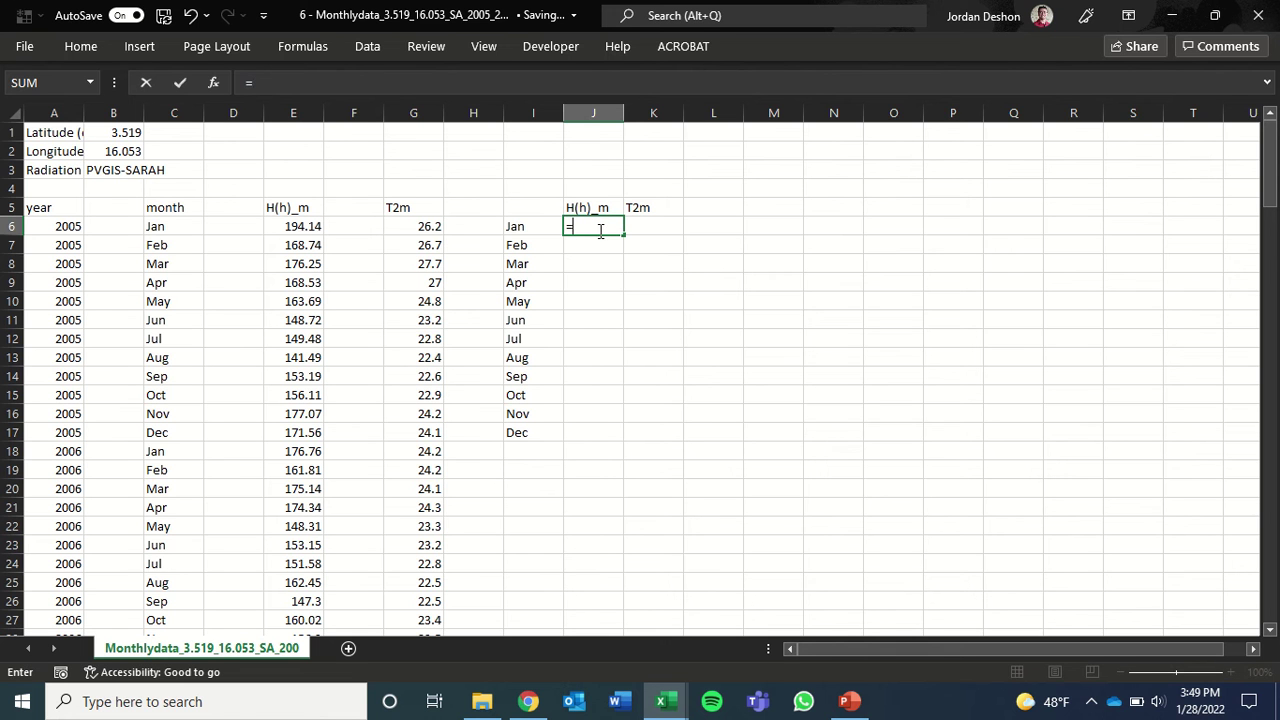
{"action": "type", "text": "SUMIF("}
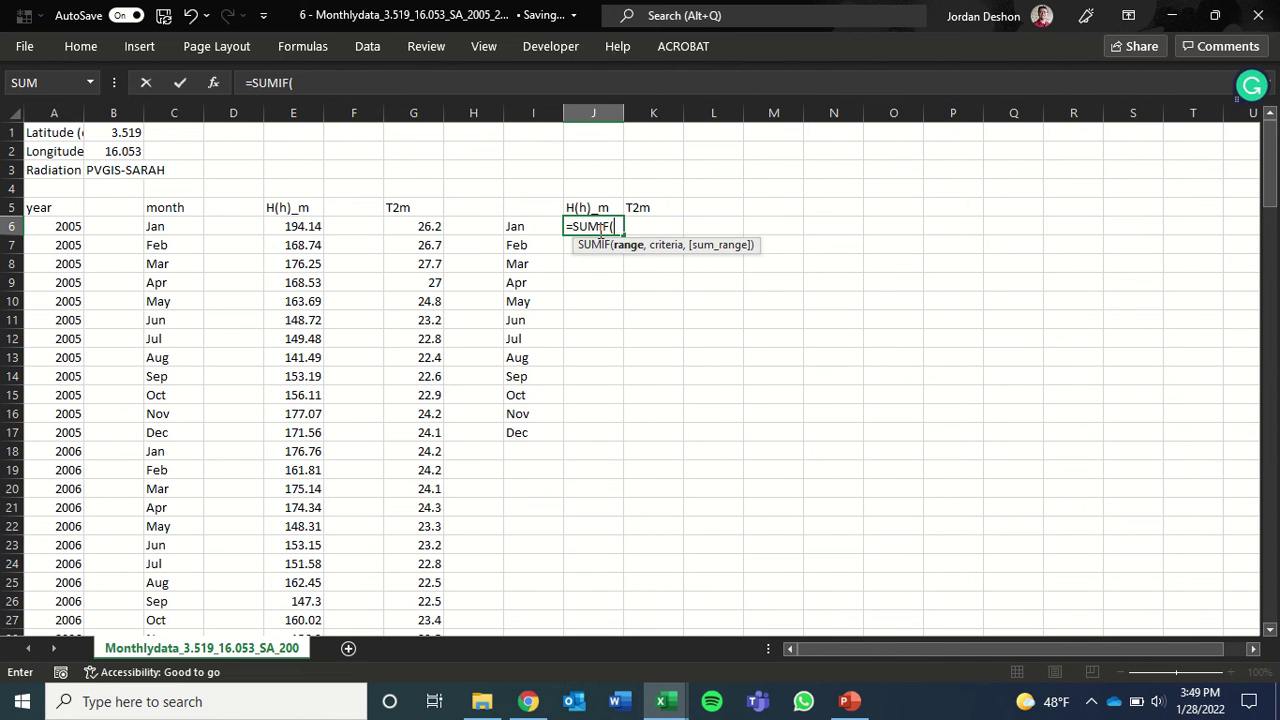
{"action": "left_click", "coordinate": [310, 227]}
{"action": "left_click_drag", "start_coordinate": [310, 227], "coordinate": [301, 247]}
{"action": "key", "text": "ctrl+shift+Down"}
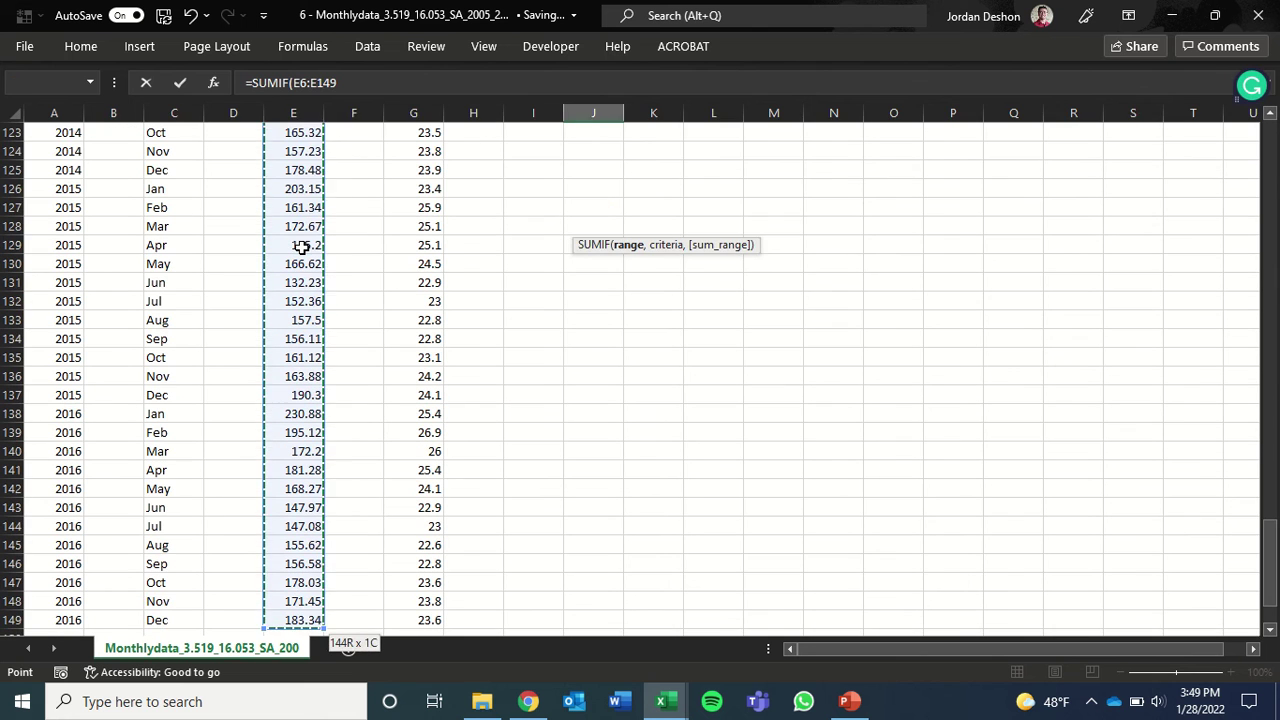
{"action": "left_click", "coordinate": [372, 82]}
{"action": "key", "text": "F4"}
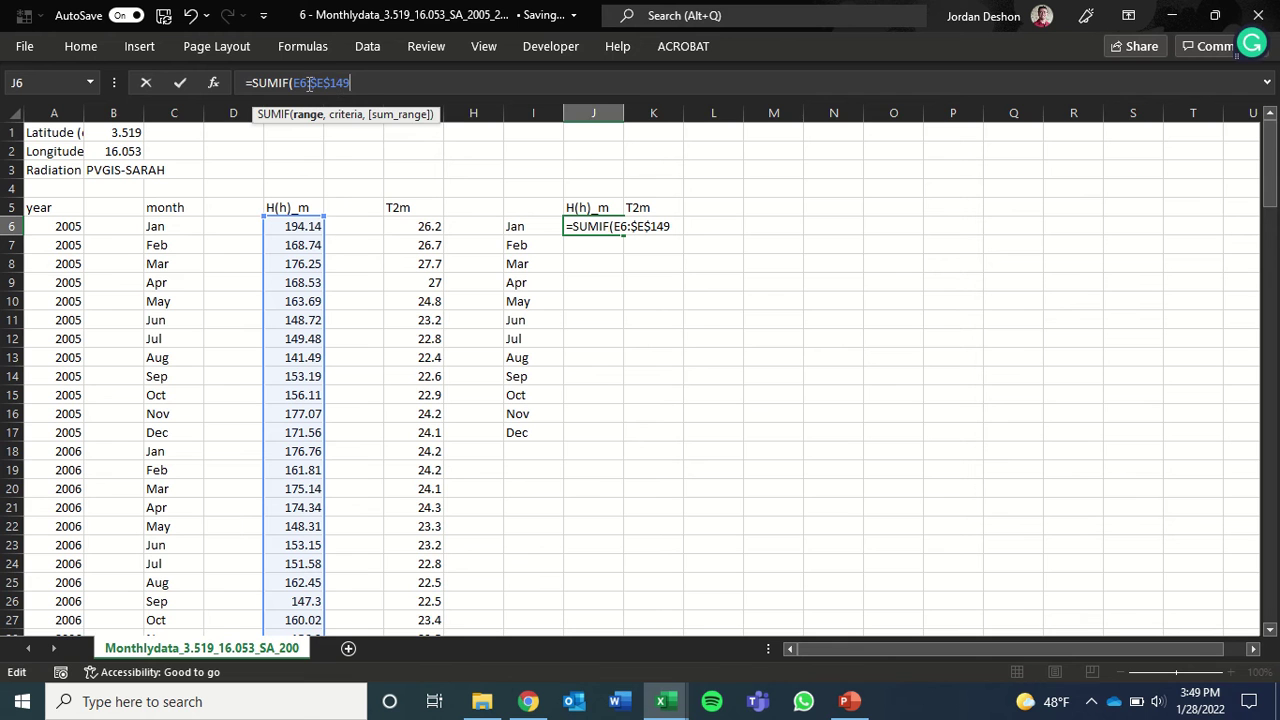
{"action": "key", "text": "F4"}
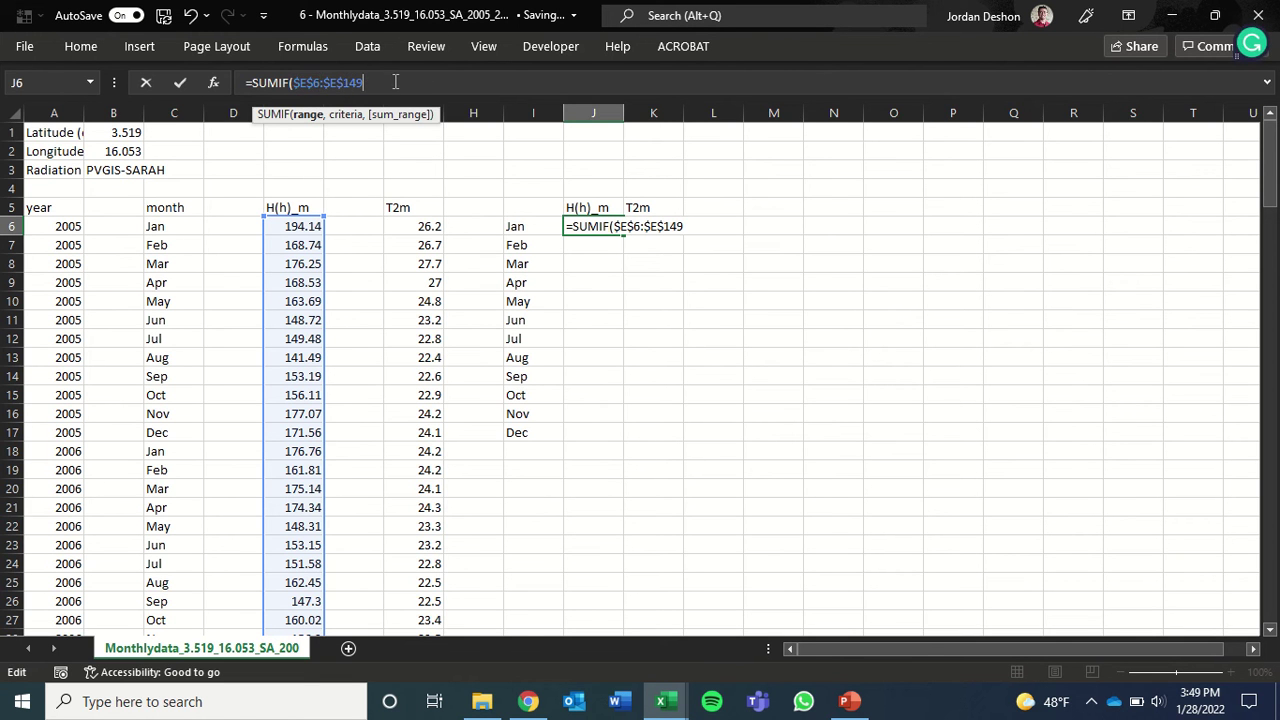
{"action": "type", "text": ","}
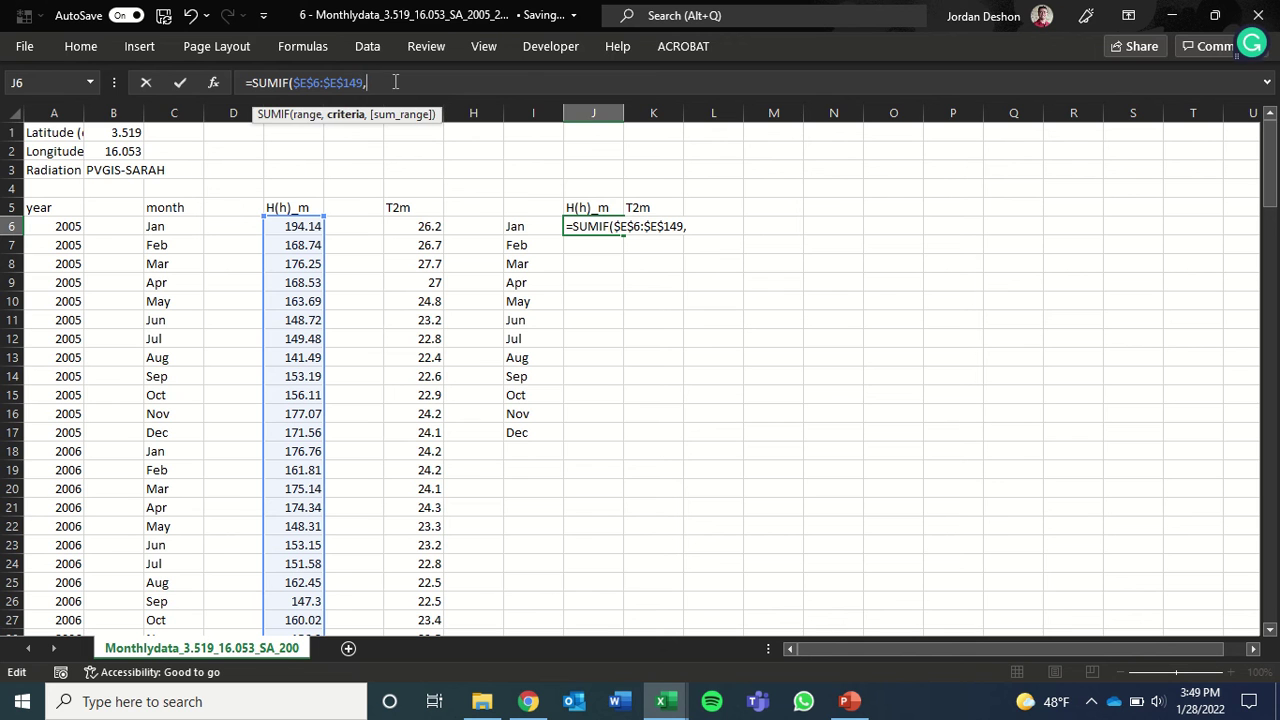
{"action": "left_click", "coordinate": [514, 226]}
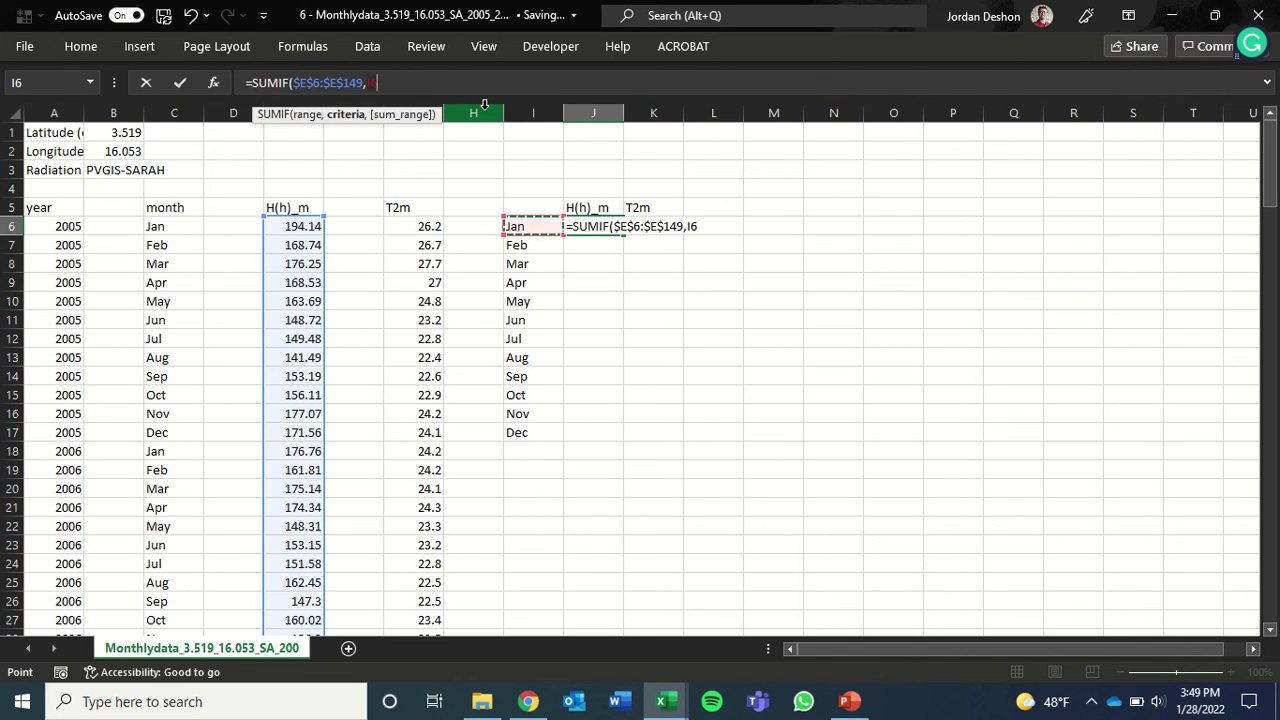
{"action": "type", "text": ","}
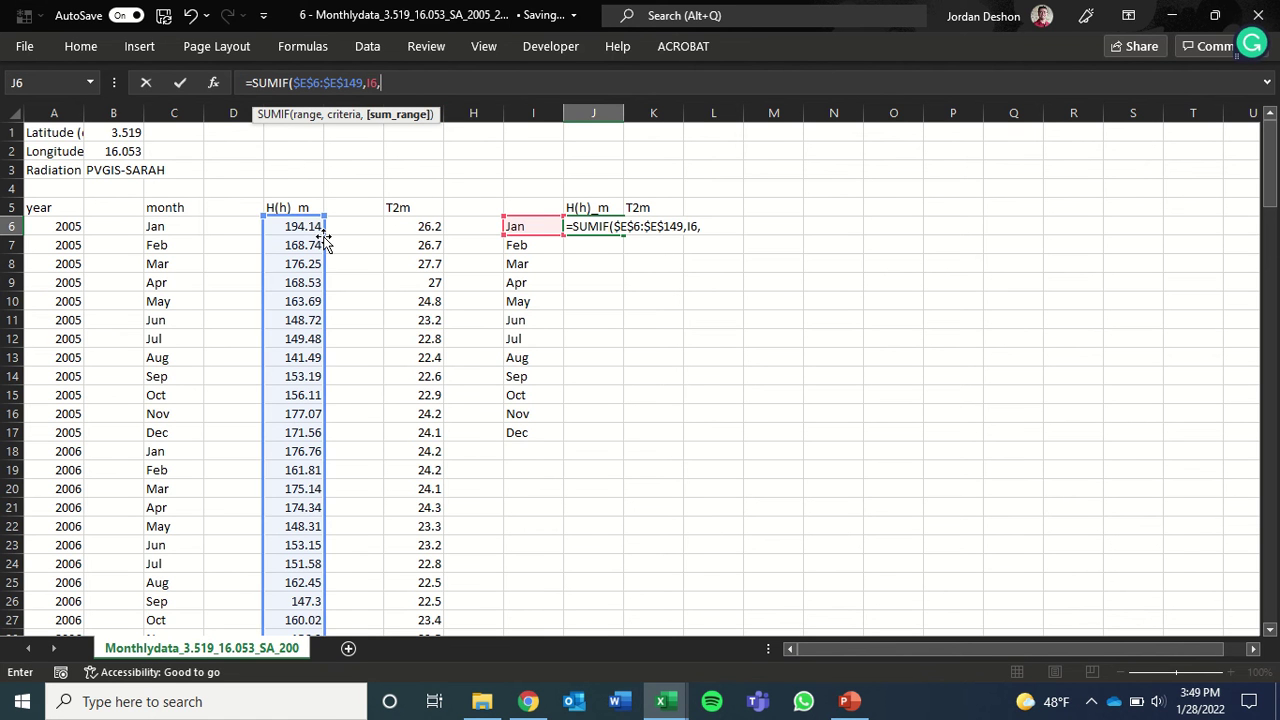
- Complete J6 as =SUMIF($C$6:$C$149,I6,$E$6:$E$149)/12, giving 194.8783
{"action": "left_click_drag", "start_coordinate": [323, 240], "coordinate": [195, 255]}
{"action": "left_click_drag", "start_coordinate": [300, 226], "coordinate": [300, 248]}
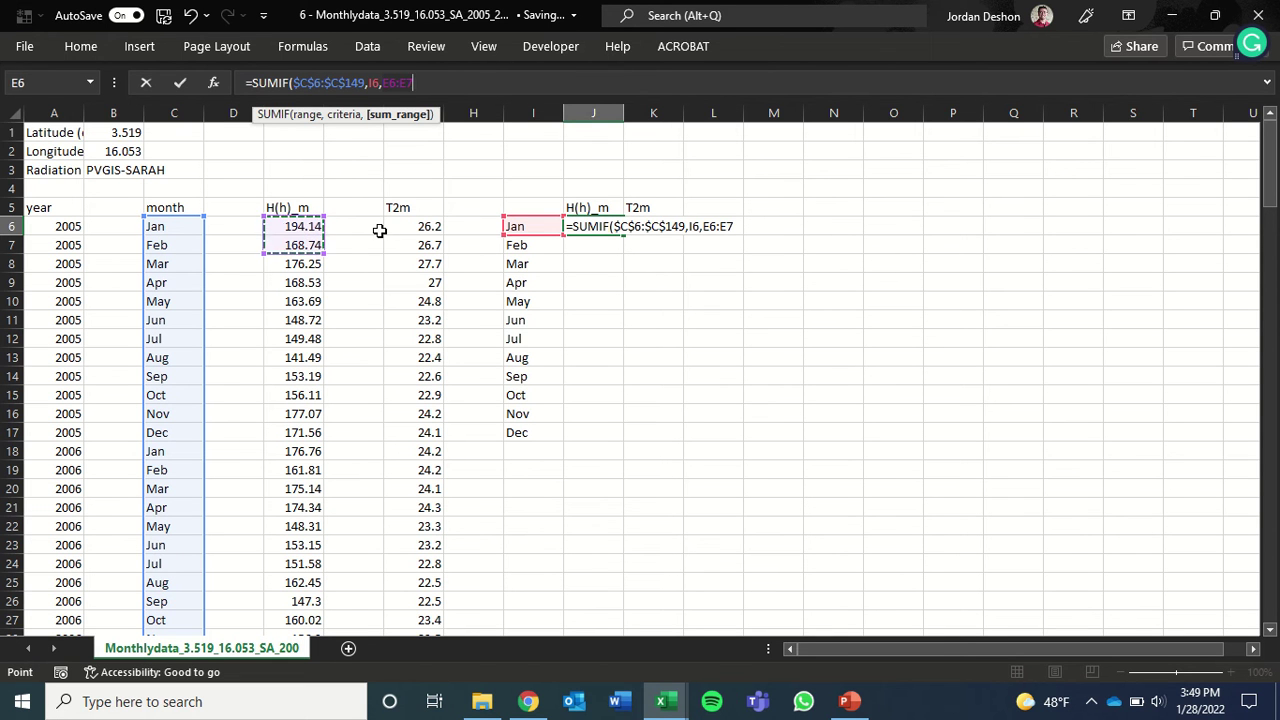
{"action": "key", "text": "ctrl+shift+Down"}
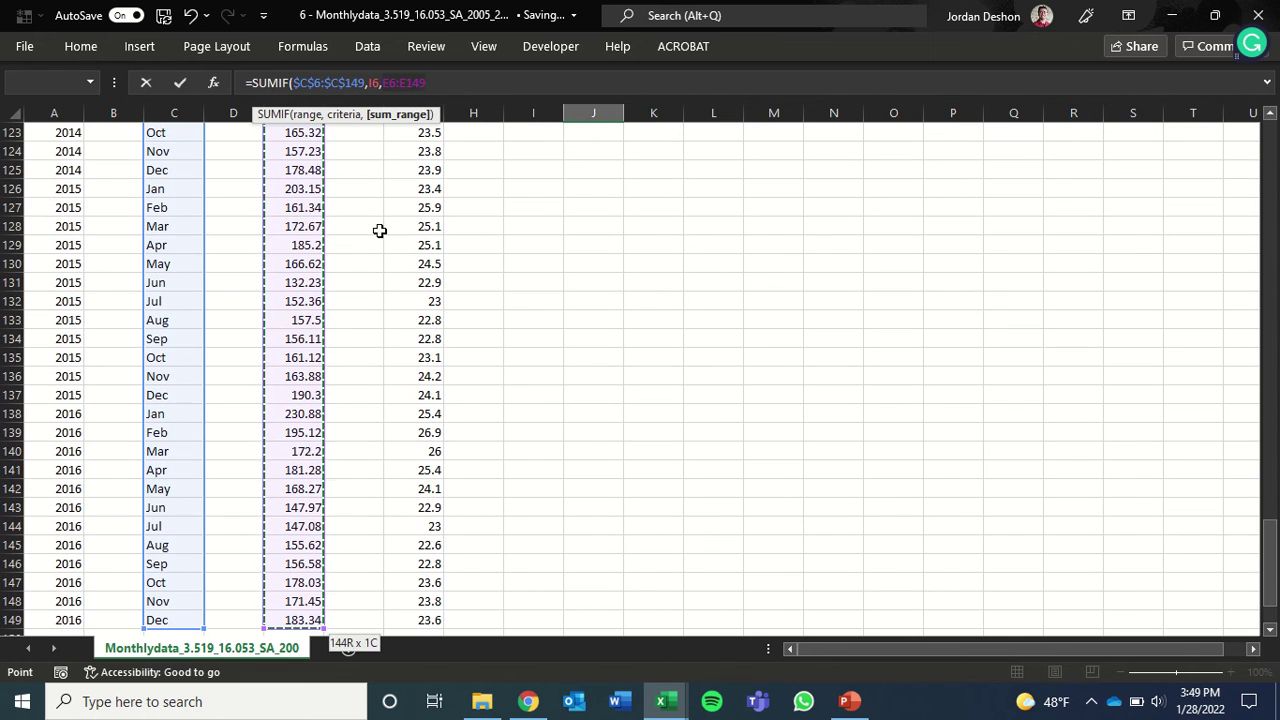
{"action": "key", "text": "F4"}
{"action": "scroll", "coordinate": [380, 230], "scroll_direction": "up", "scroll_amount": 20}
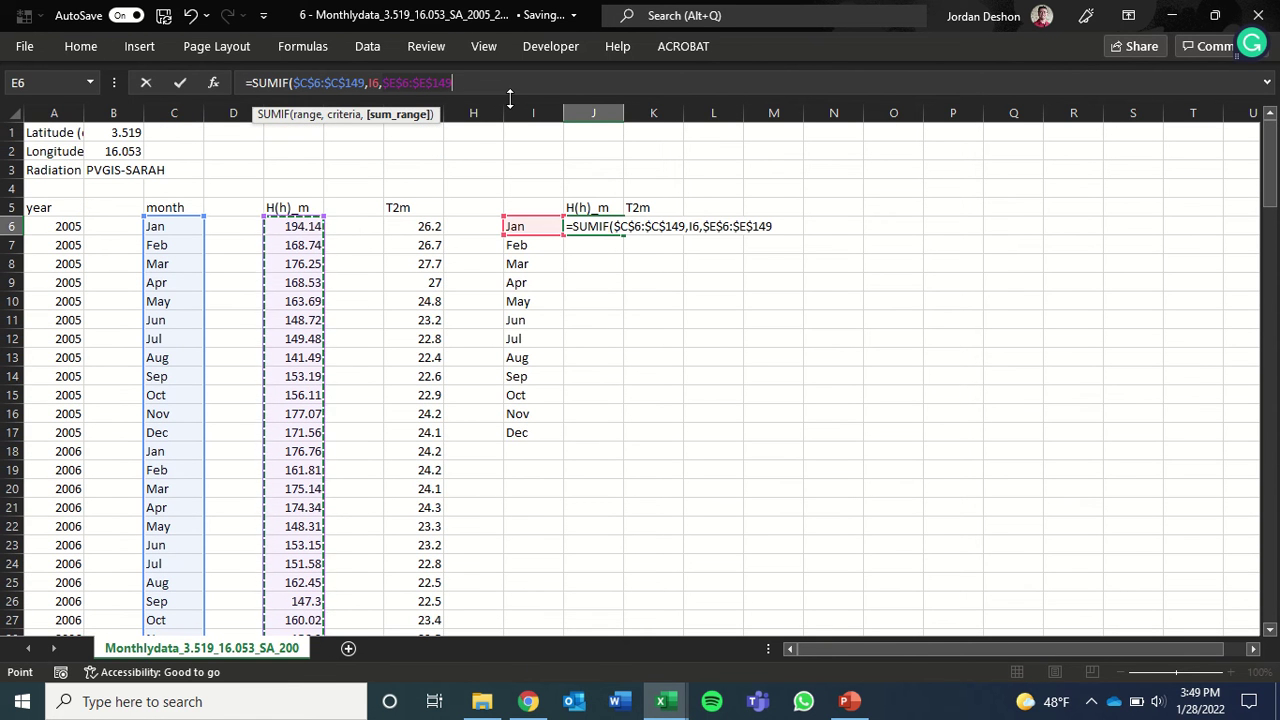
{"action": "type", "text": ")"}
{"action": "key", "text": "BackSpace"}
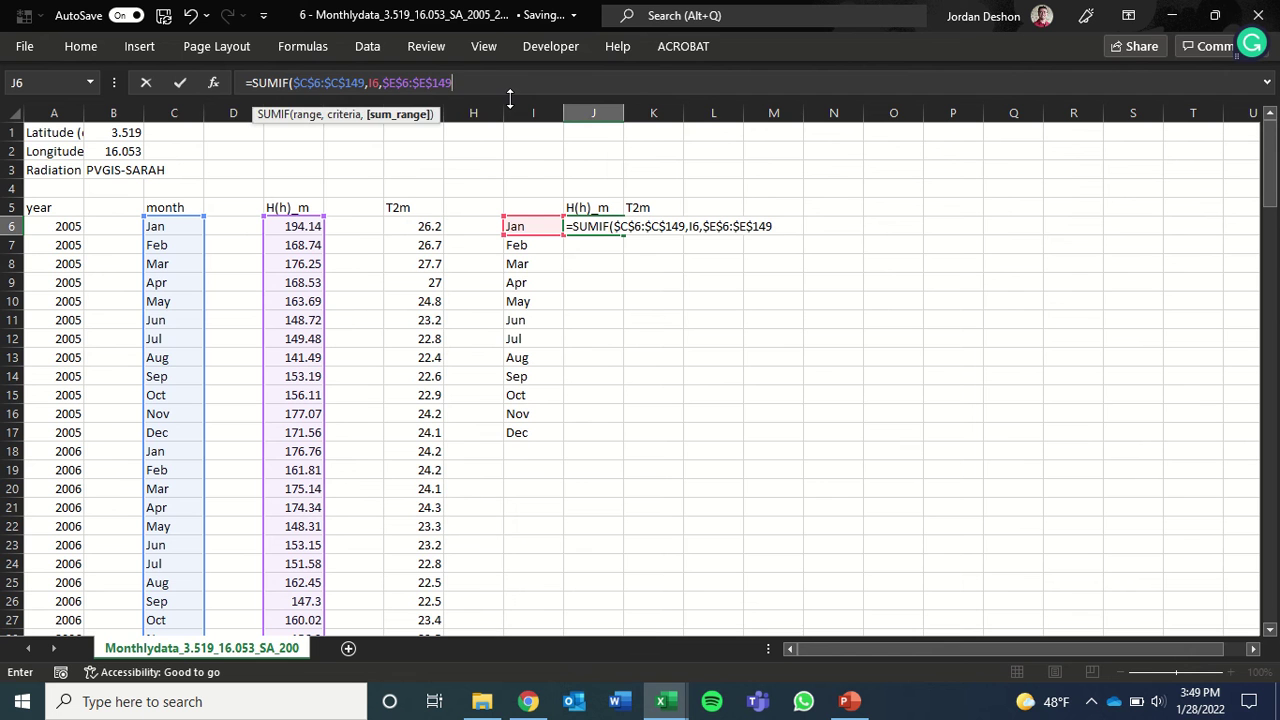
{"action": "type", "text": ")/12"}
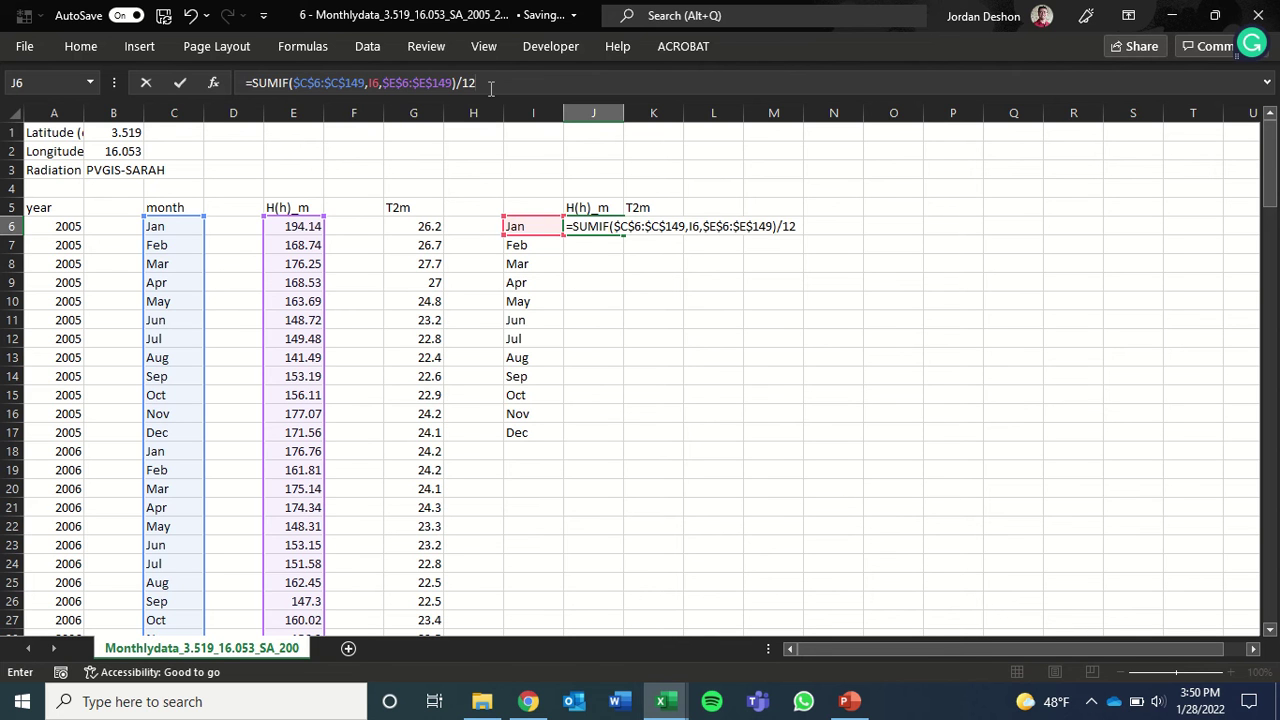
{"action": "key", "text": "Return"}
{"action": "left_click", "coordinate": [607, 222]}
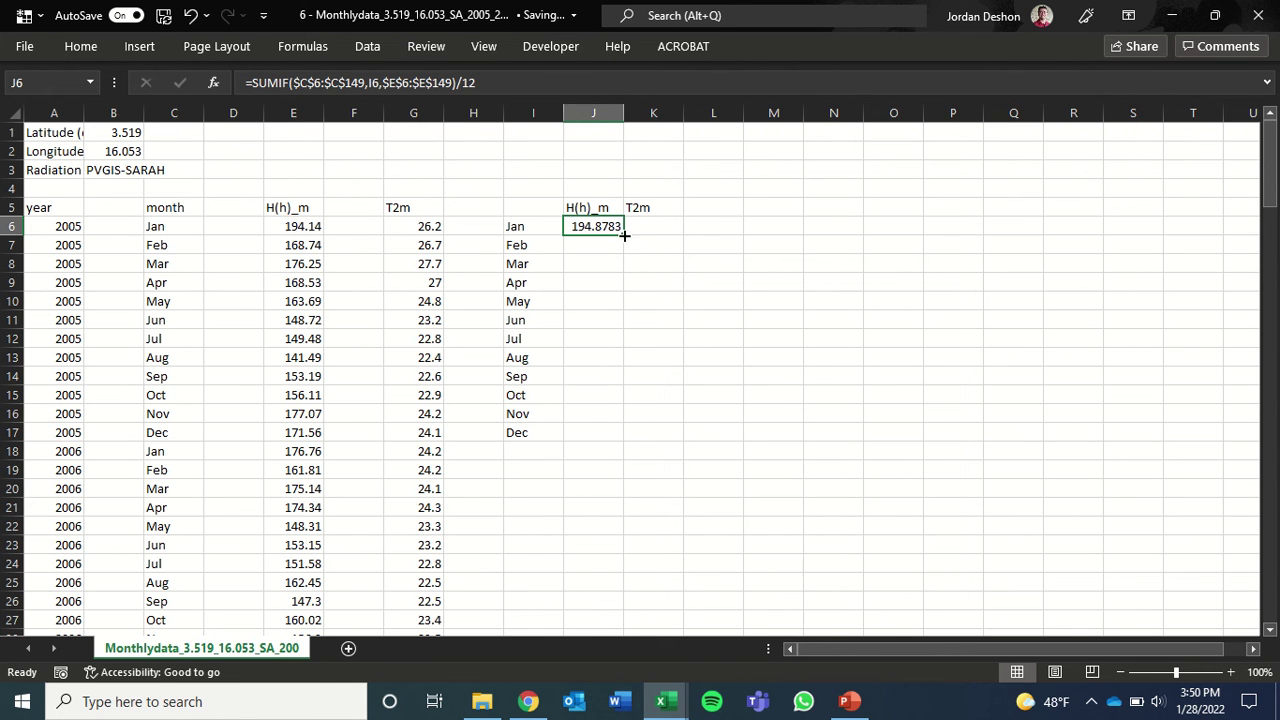
- Fill the H(h)_m average formula down through December in J6:J17
{"action": "left_click_drag", "start_coordinate": [624, 236], "coordinate": [610, 445]}
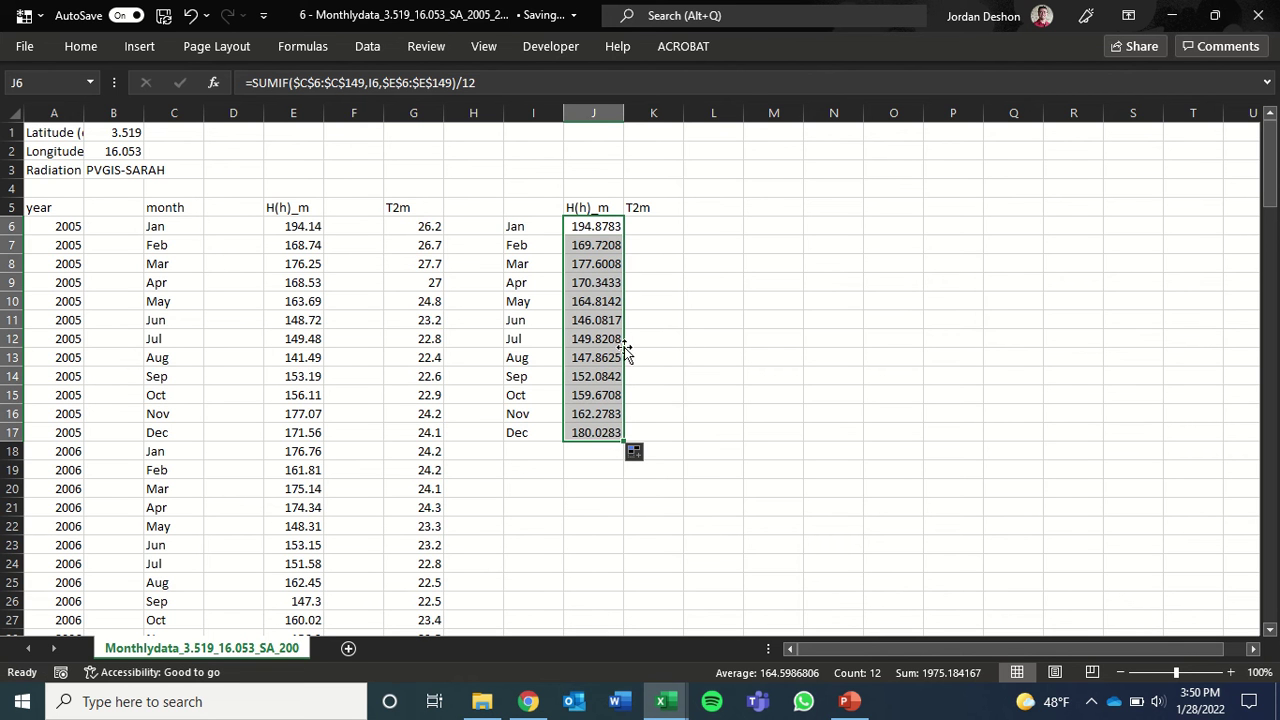
{"action": "left_click", "coordinate": [616, 227]}
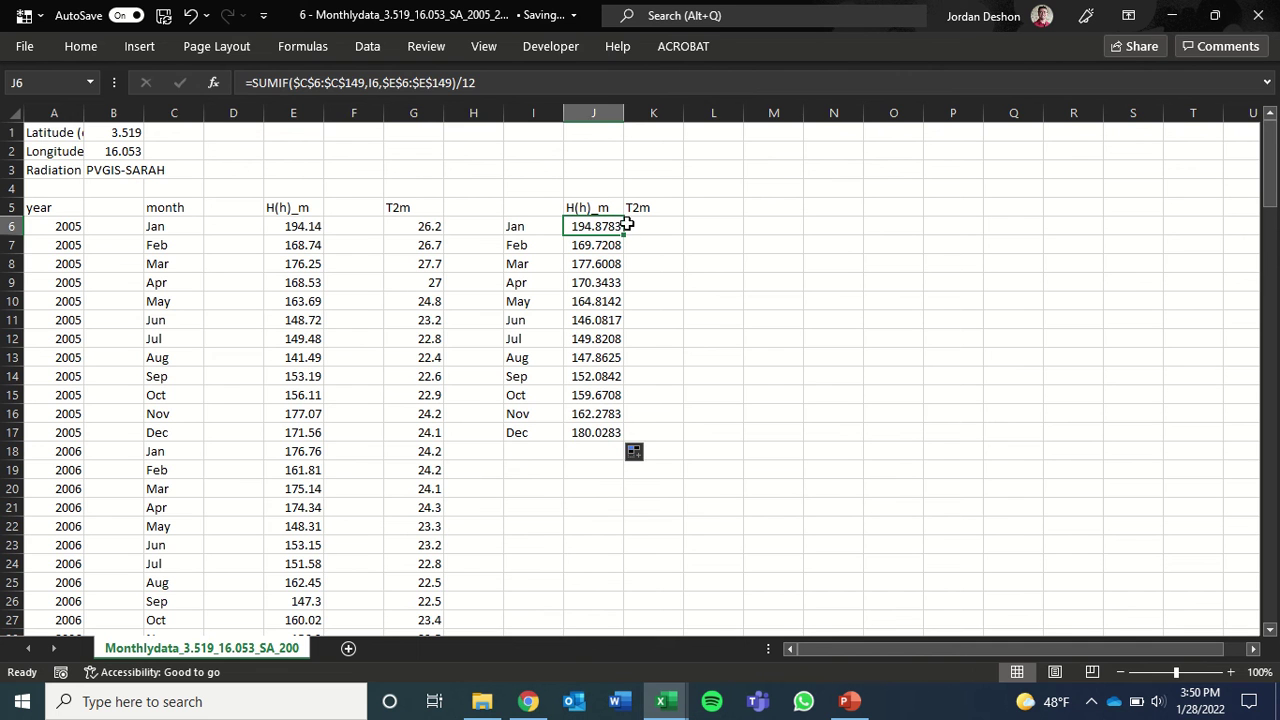
{"action": "left_click", "coordinate": [510, 85]}
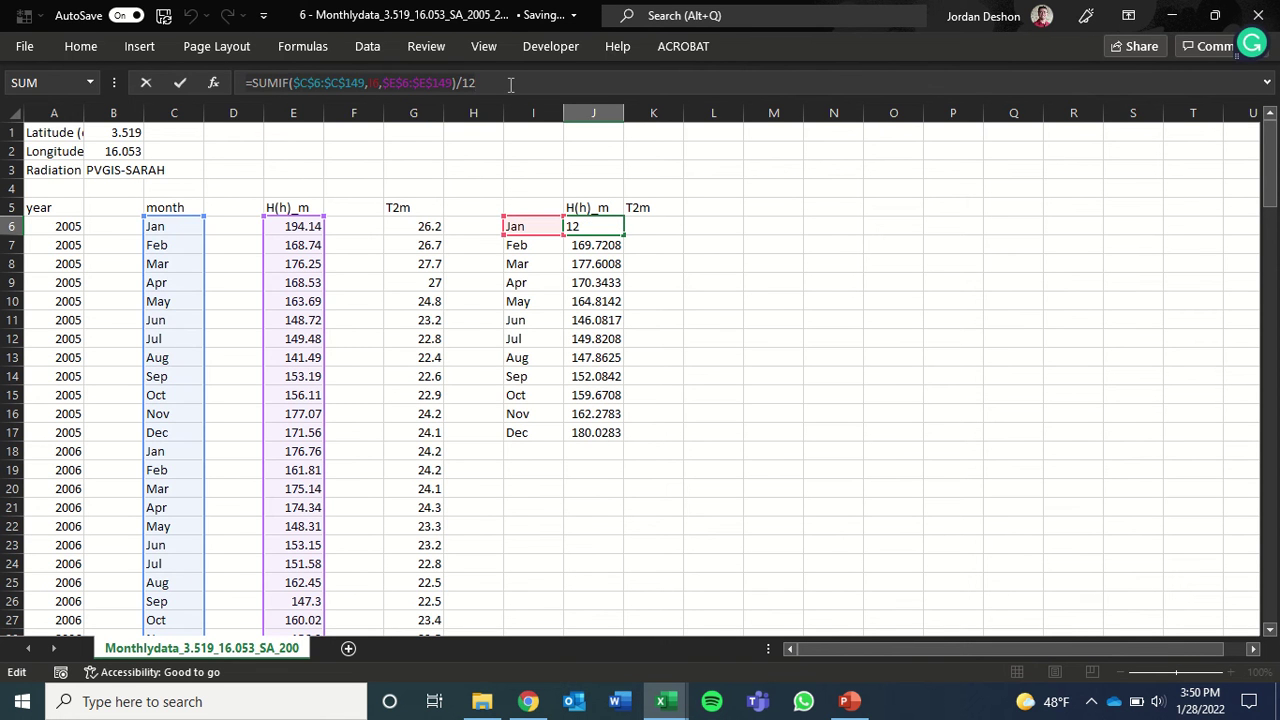
{"action": "key", "text": "ctrl+Return"}
- Put the T2m version with sum range $G$6:$G$149 in K6 and fill it to K17
{"action": "left_click", "coordinate": [652, 220]}
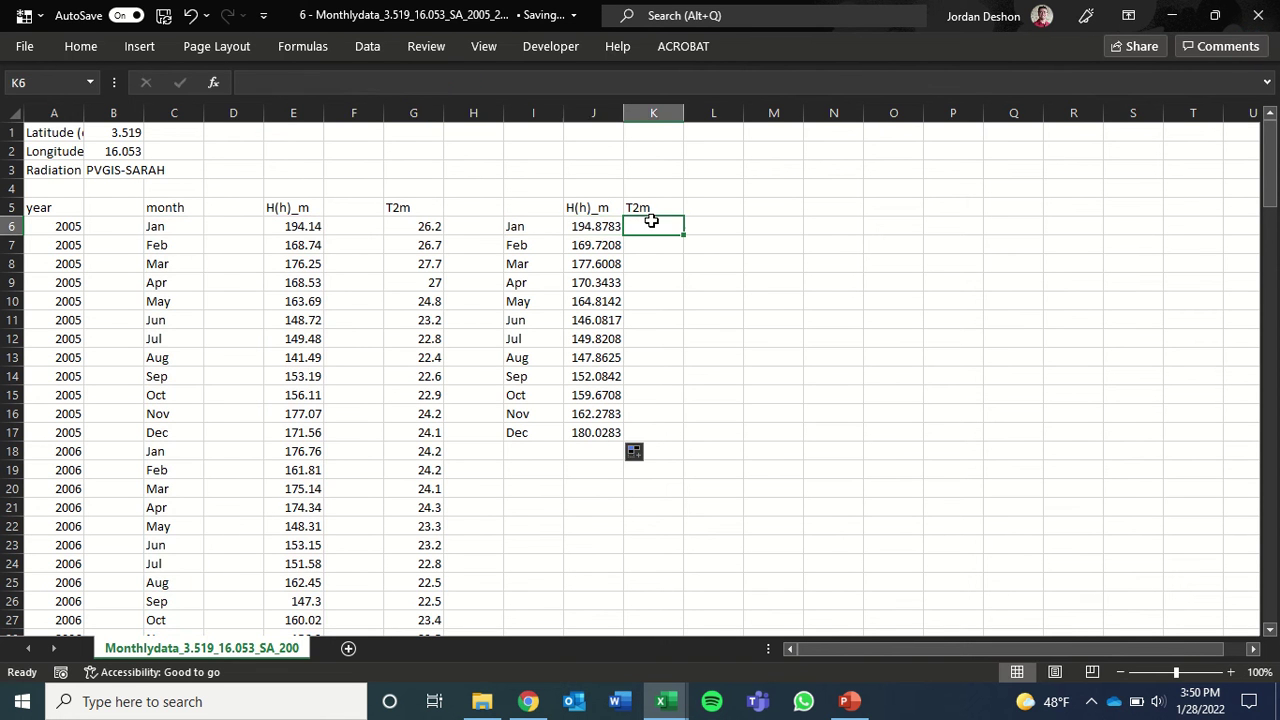
{"action": "left_click", "coordinate": [569, 87]}
{"action": "type", "text": "=SUMIF($C$6:$C$149,I6,$E$6:$E$149)/12"}
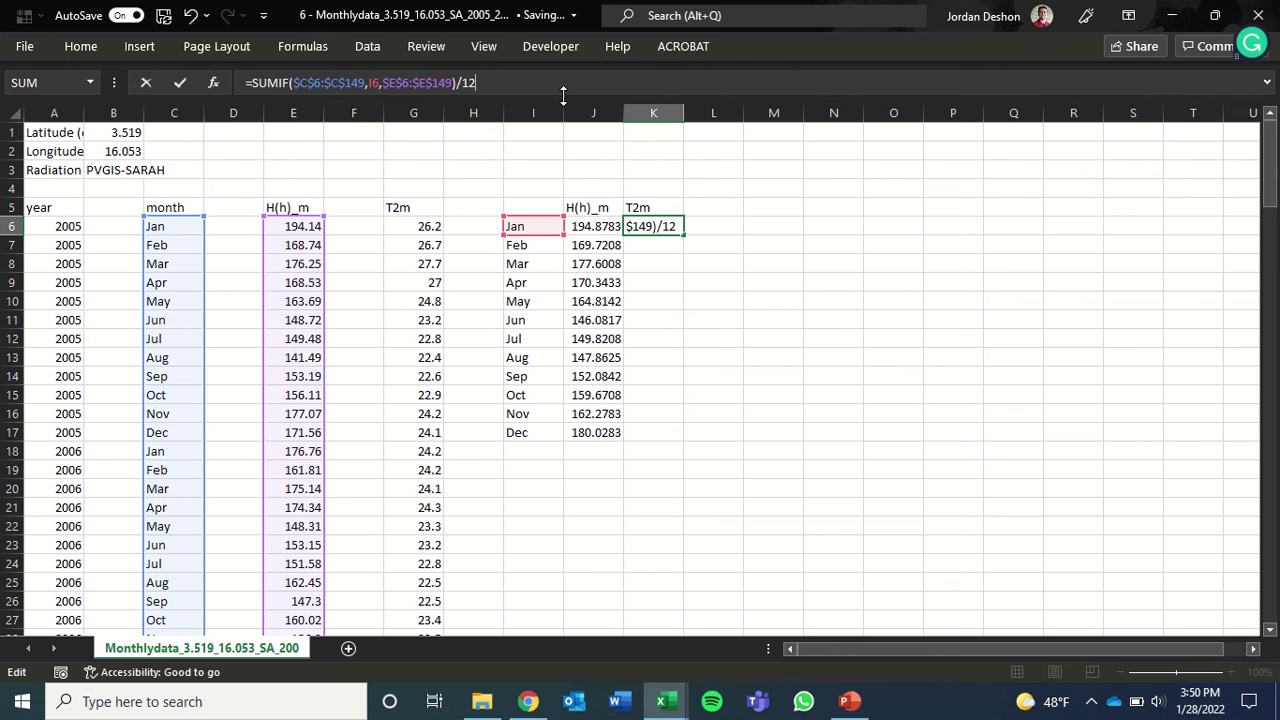
{"action": "left_click_drag", "start_coordinate": [323, 243], "coordinate": [398, 248]}
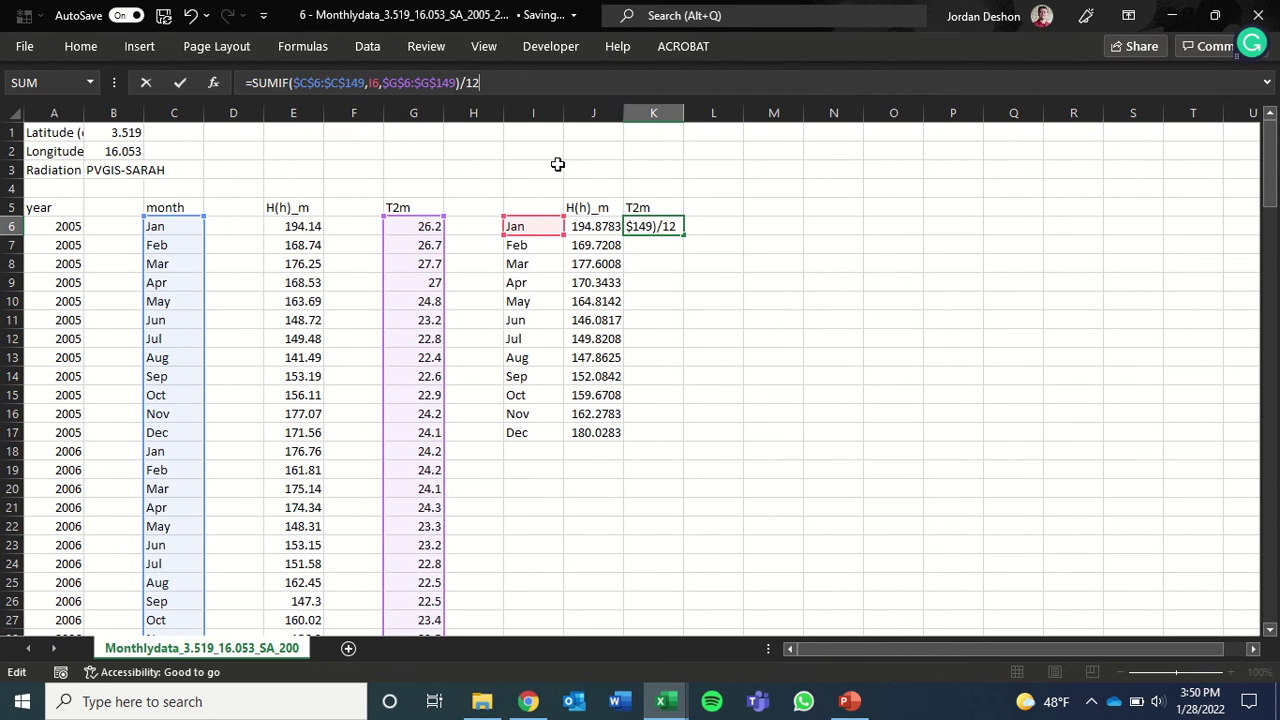
{"action": "key", "text": "ctrl+Return"}
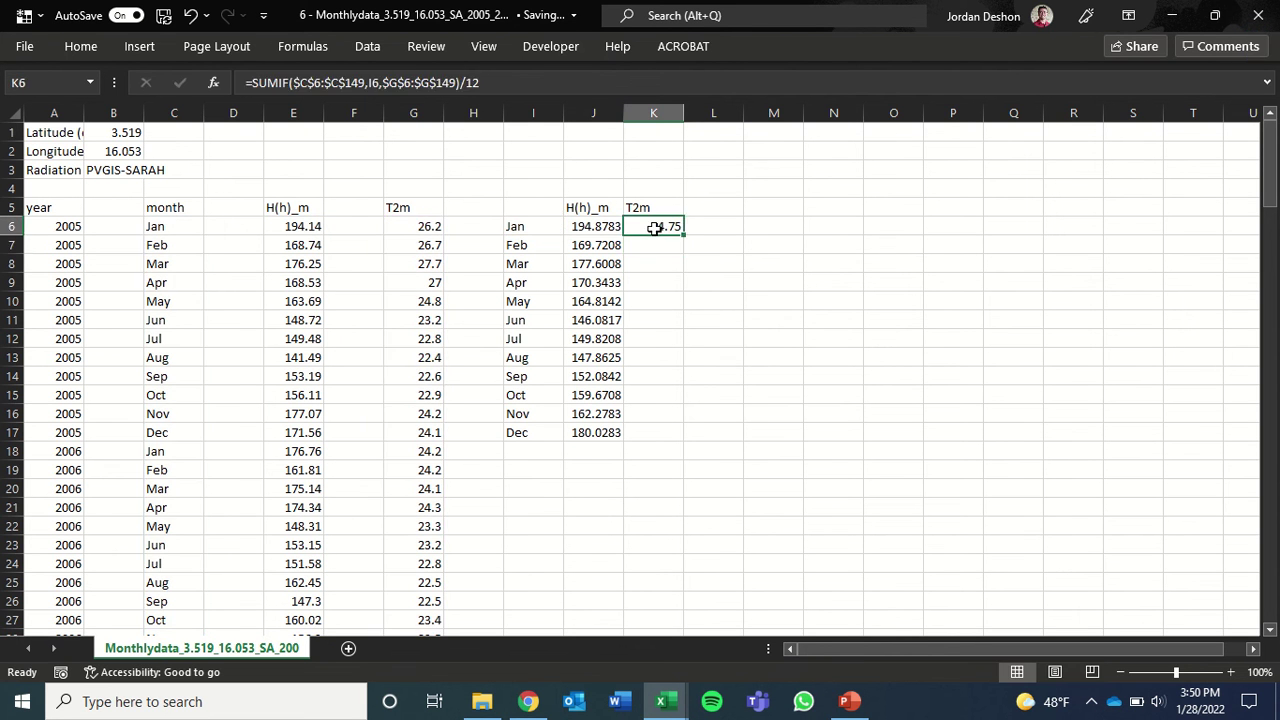
{"action": "left_click_drag", "start_coordinate": [683, 234], "coordinate": [671, 436]}
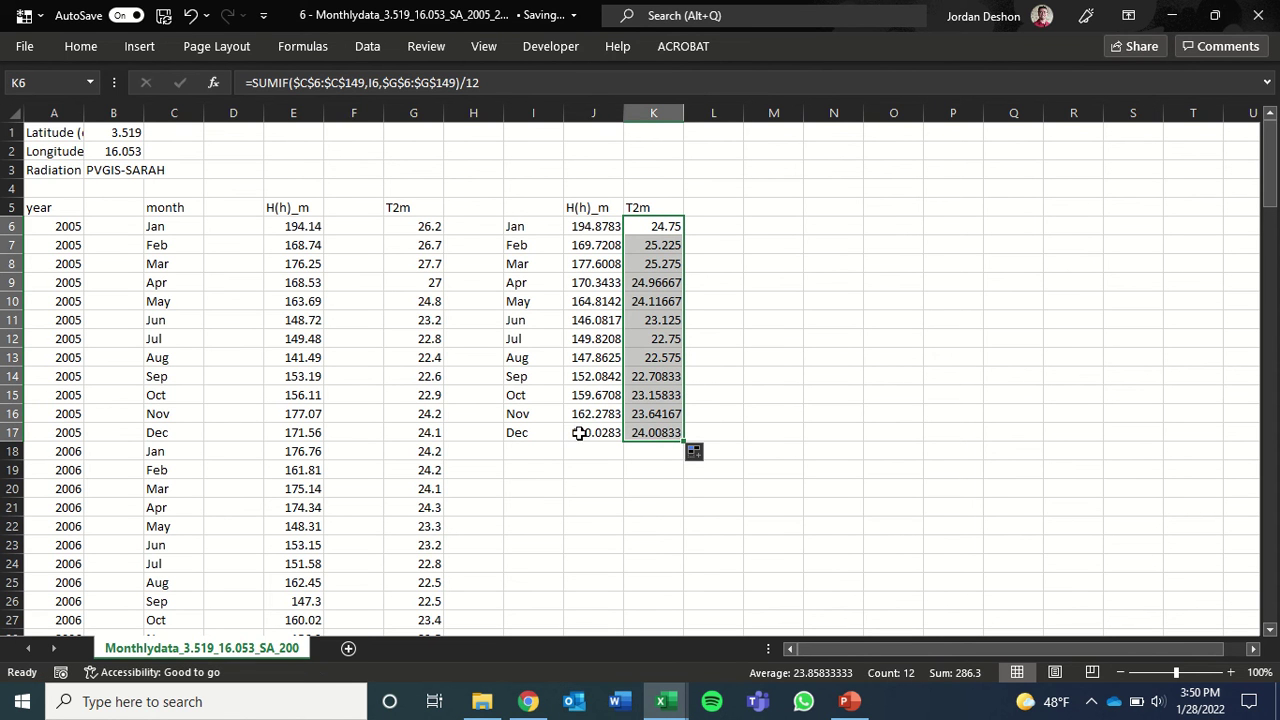
- Enter =MIN over J6:J17 in J19, returning 146.0817, and confirm it is June's value
{"action": "left_click", "coordinate": [586, 469]}
{"action": "type", "text": "=MIN("}
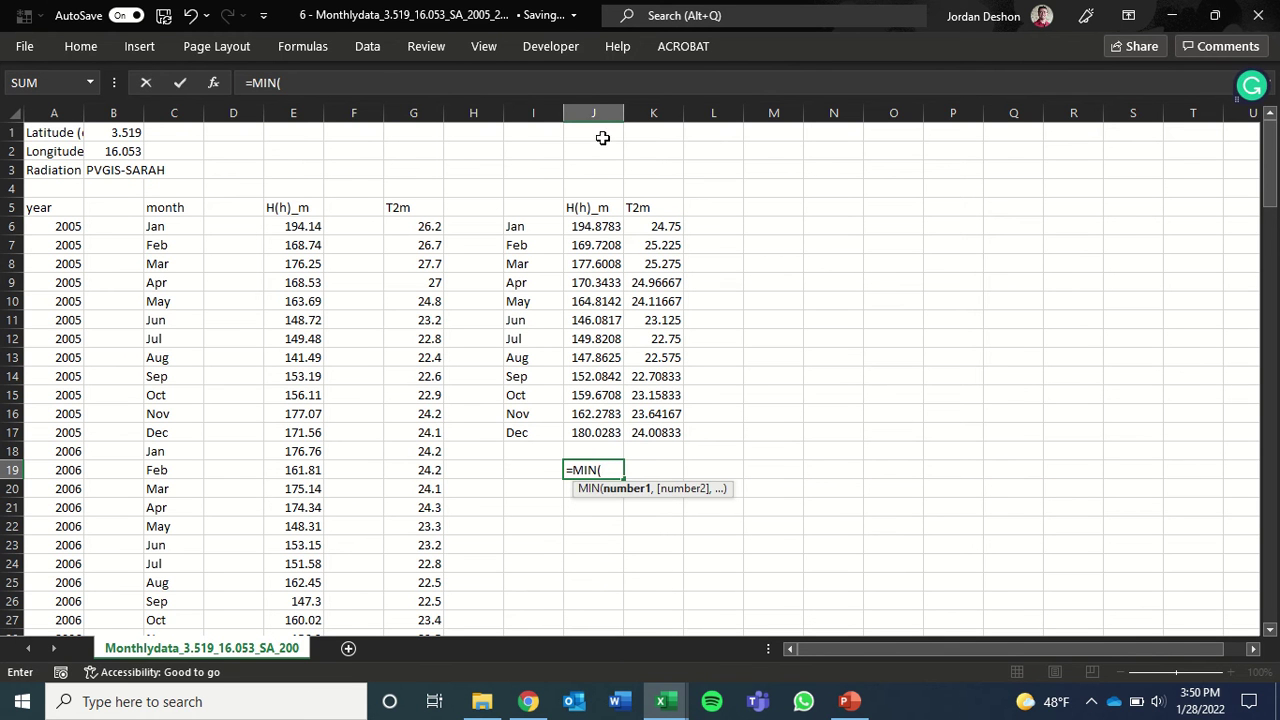
{"action": "left_click_drag", "start_coordinate": [595, 228], "coordinate": [603, 434]}
{"action": "key", "text": "Return"}
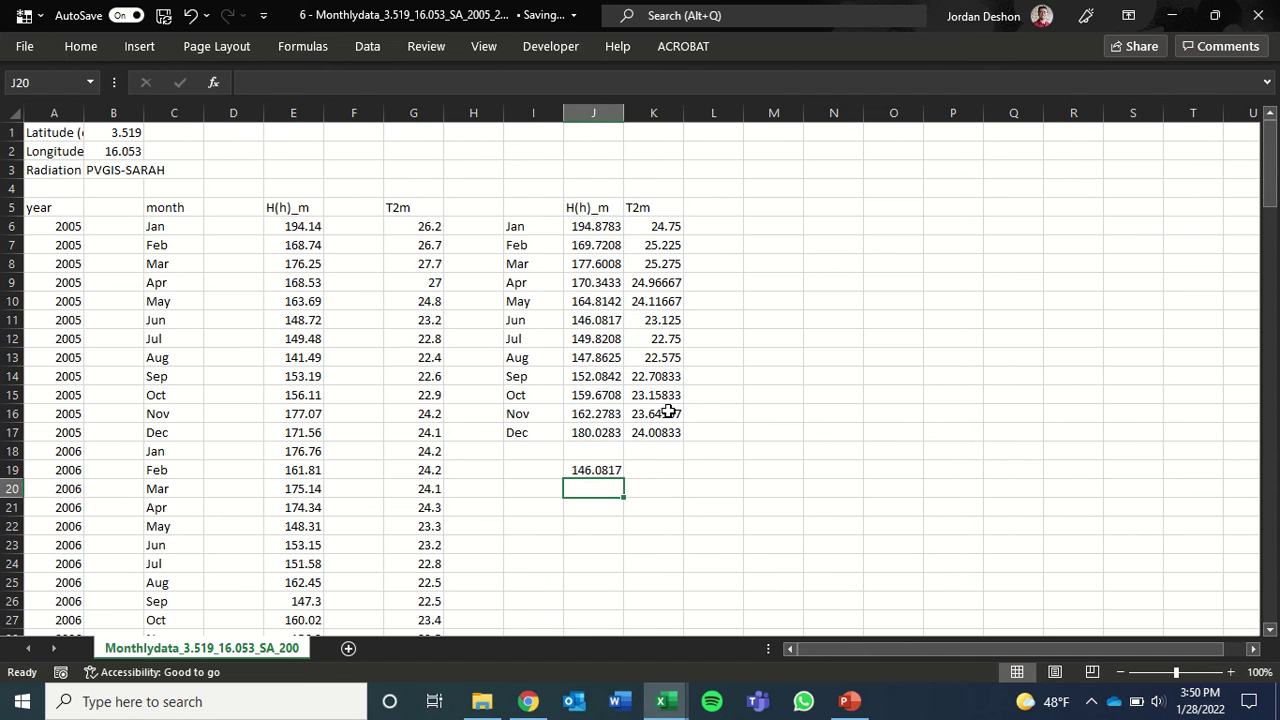
{"action": "left_click", "coordinate": [613, 320]}
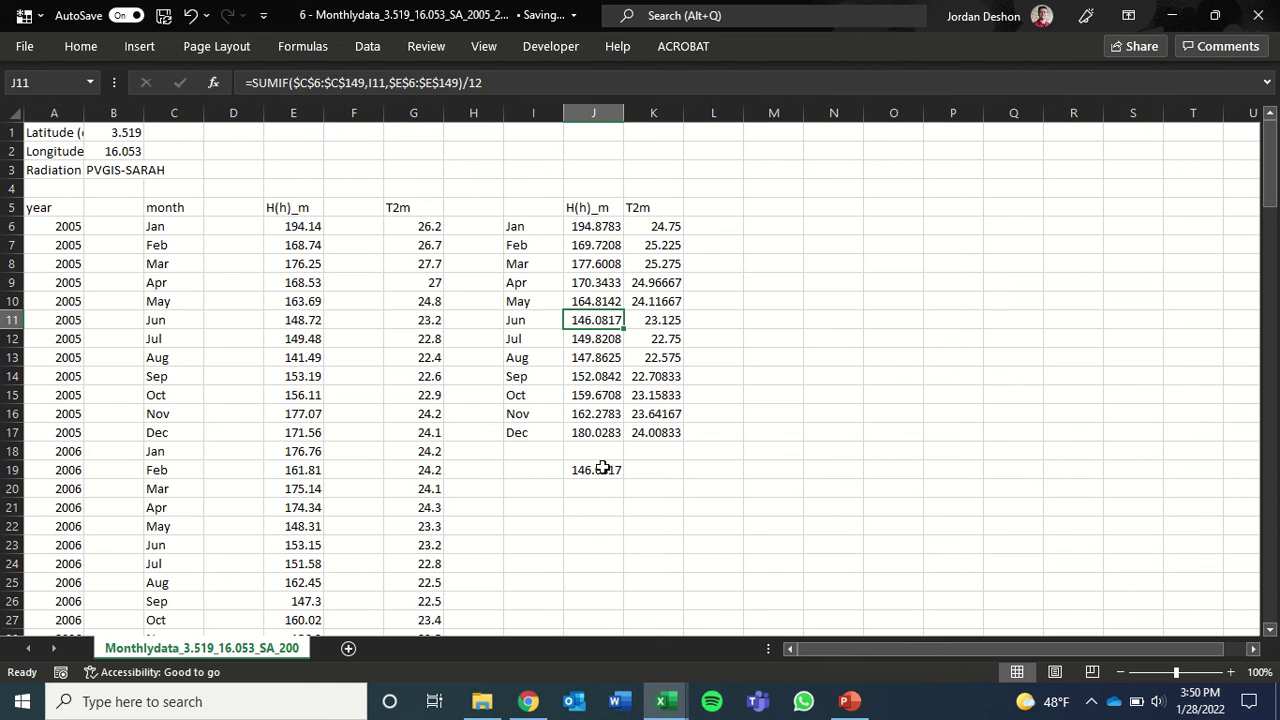
- In the SPWS design tool, select 'August' in the worst-month entry C10
{"action": "mouse_move", "coordinate": [668, 706]}
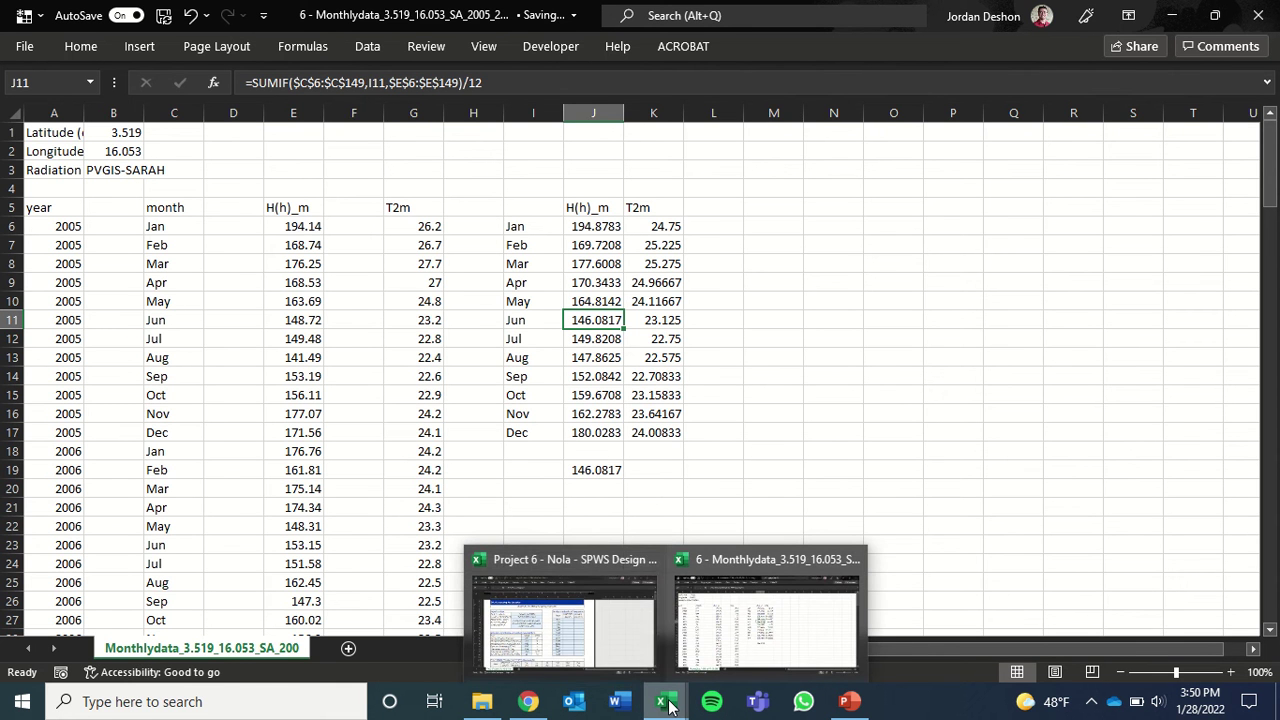
{"action": "left_click", "coordinate": [622, 632]}
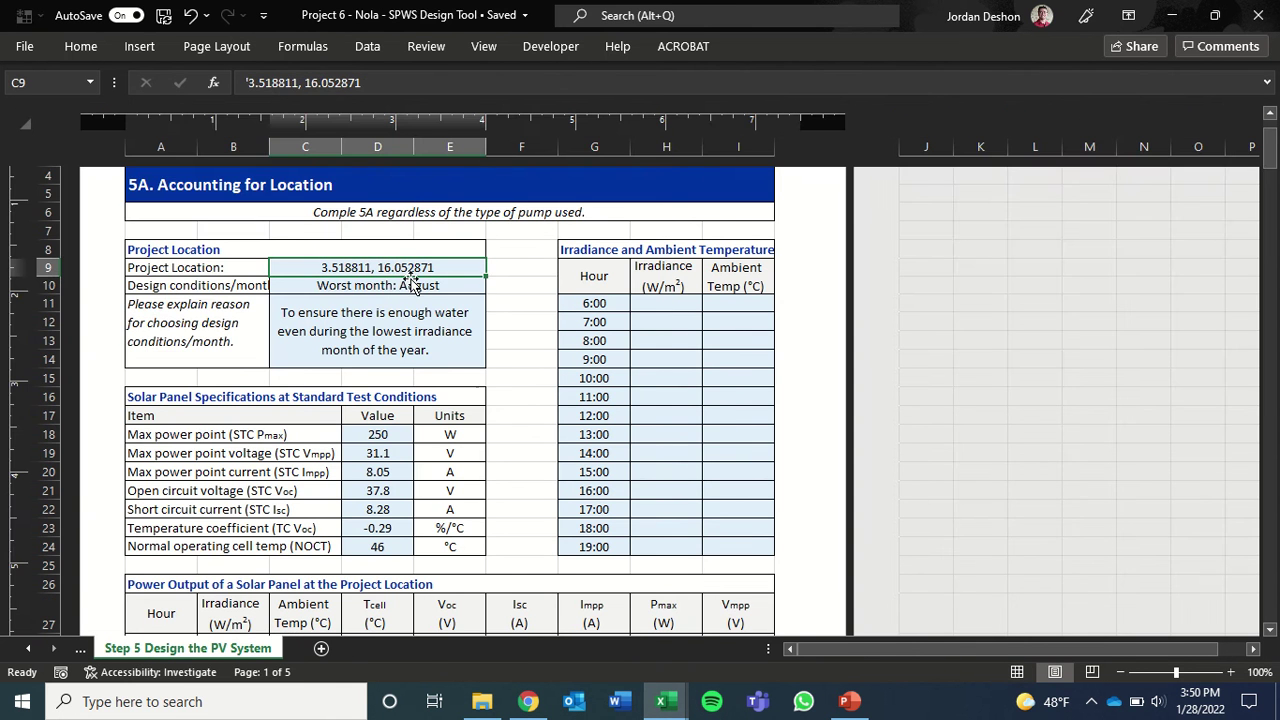
{"action": "left_click", "coordinate": [412, 284]}
{"action": "double_click", "coordinate": [415, 286]}
{"action": "double_click", "coordinate": [416, 287]}
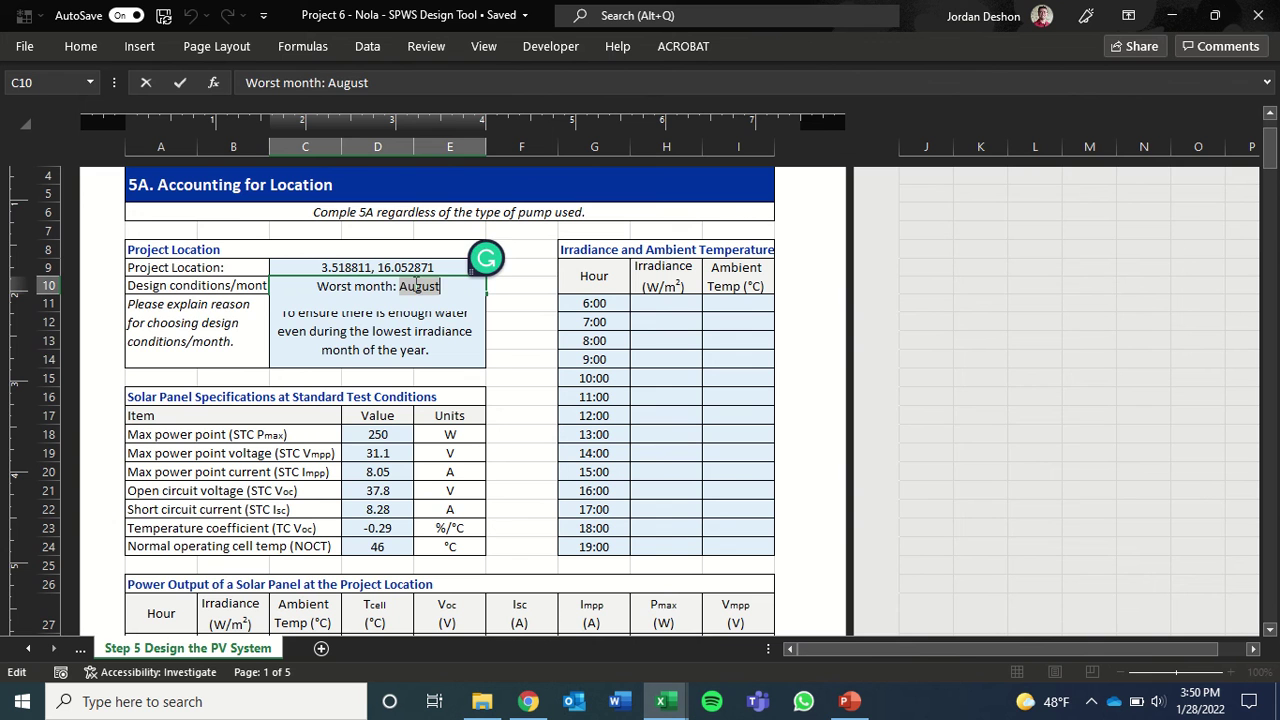
- Replace it with June, then select the 6:00–19:00 hours in G11:G24
{"action": "type", "text": "JUNE"}
{"action": "key", "text": "BackSpace"}
{"action": "key", "text": "BackSpace"}
{"action": "key", "text": "BackSpace"}
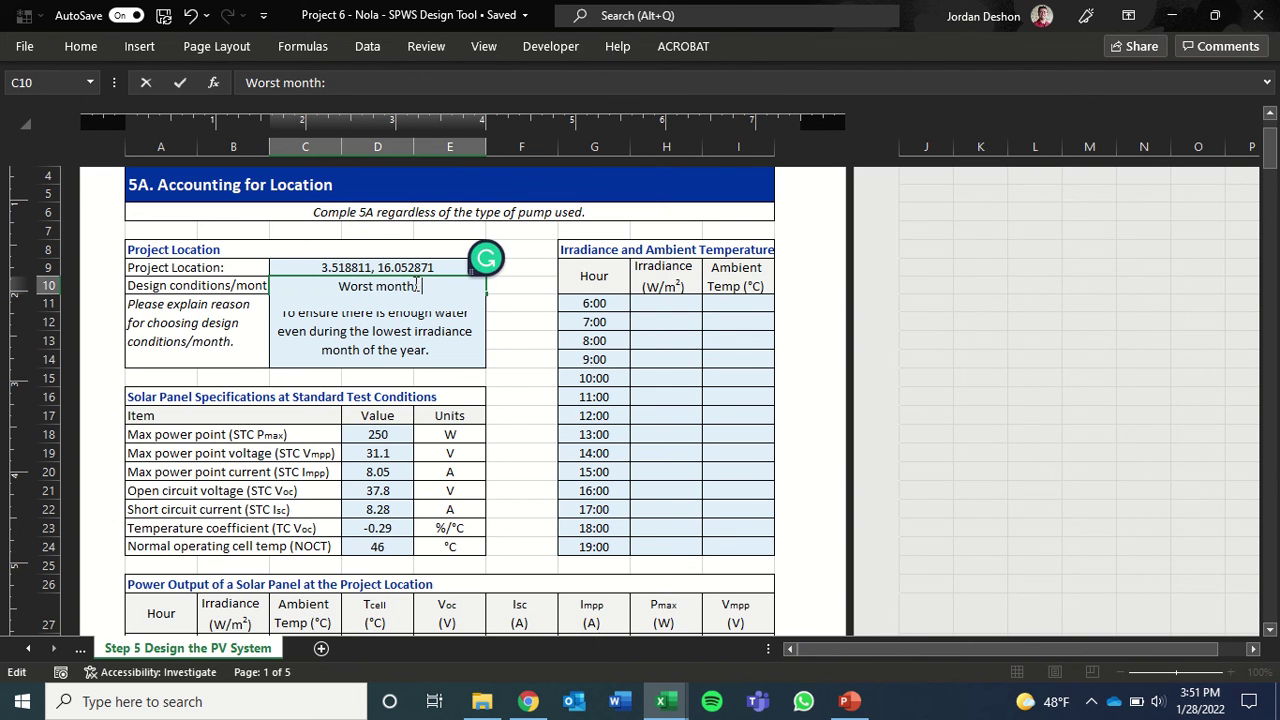
{"action": "type", "text": "une"}
{"action": "key", "text": "Return"}
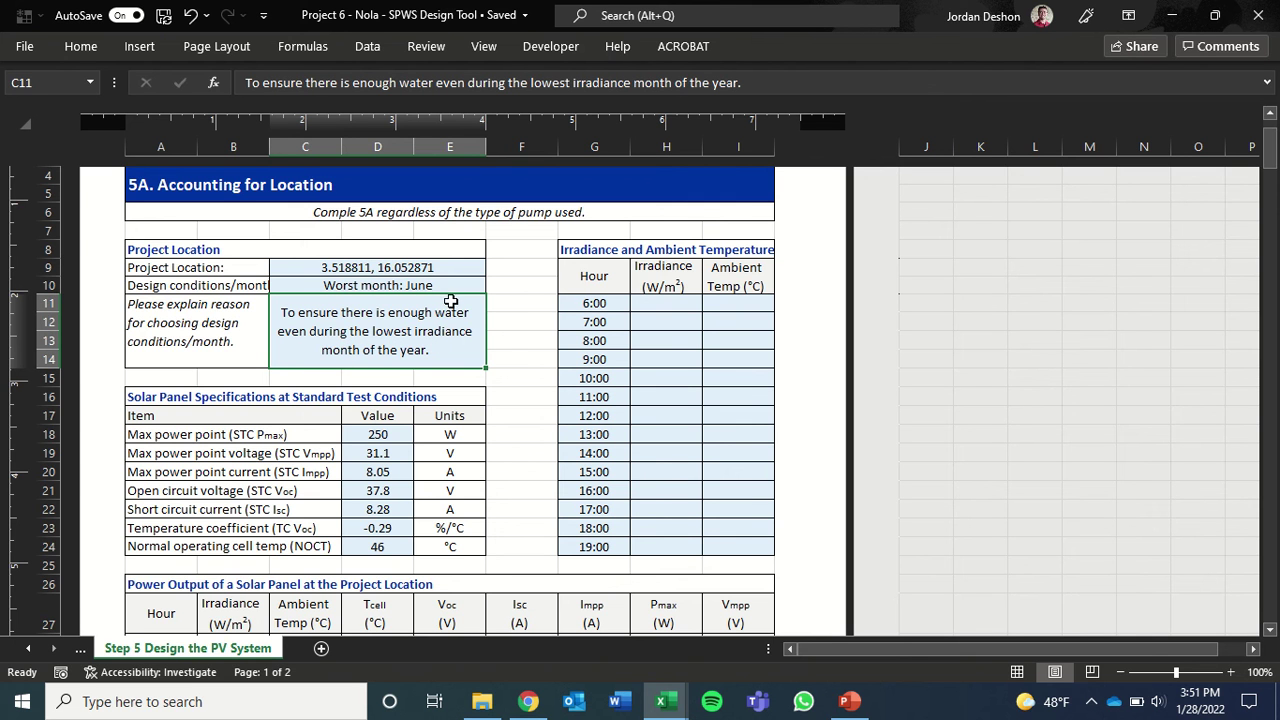
{"action": "left_click_drag", "start_coordinate": [605, 305], "coordinate": [582, 553]}
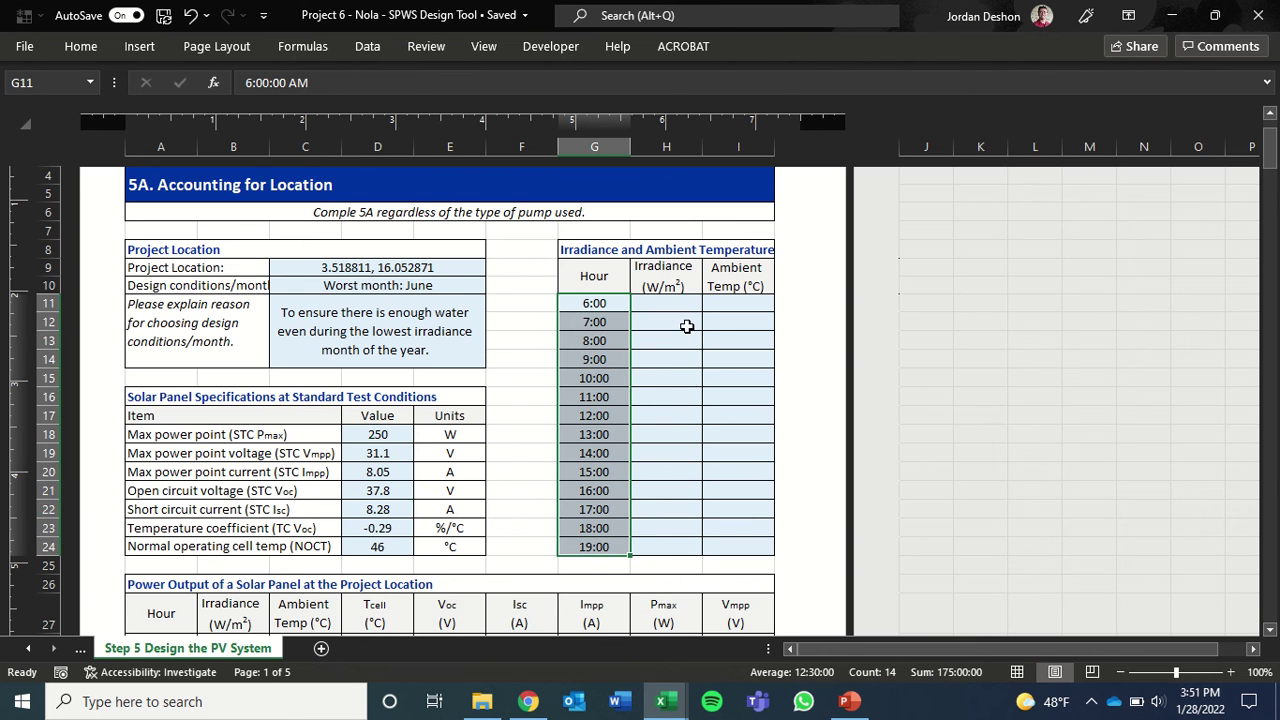
{"action": "left_click", "coordinate": [527, 701]}
- Set the PVGIS end year to 2016
{"action": "scroll", "coordinate": [715, 284], "scroll_direction": "up", "scroll_amount": 1}
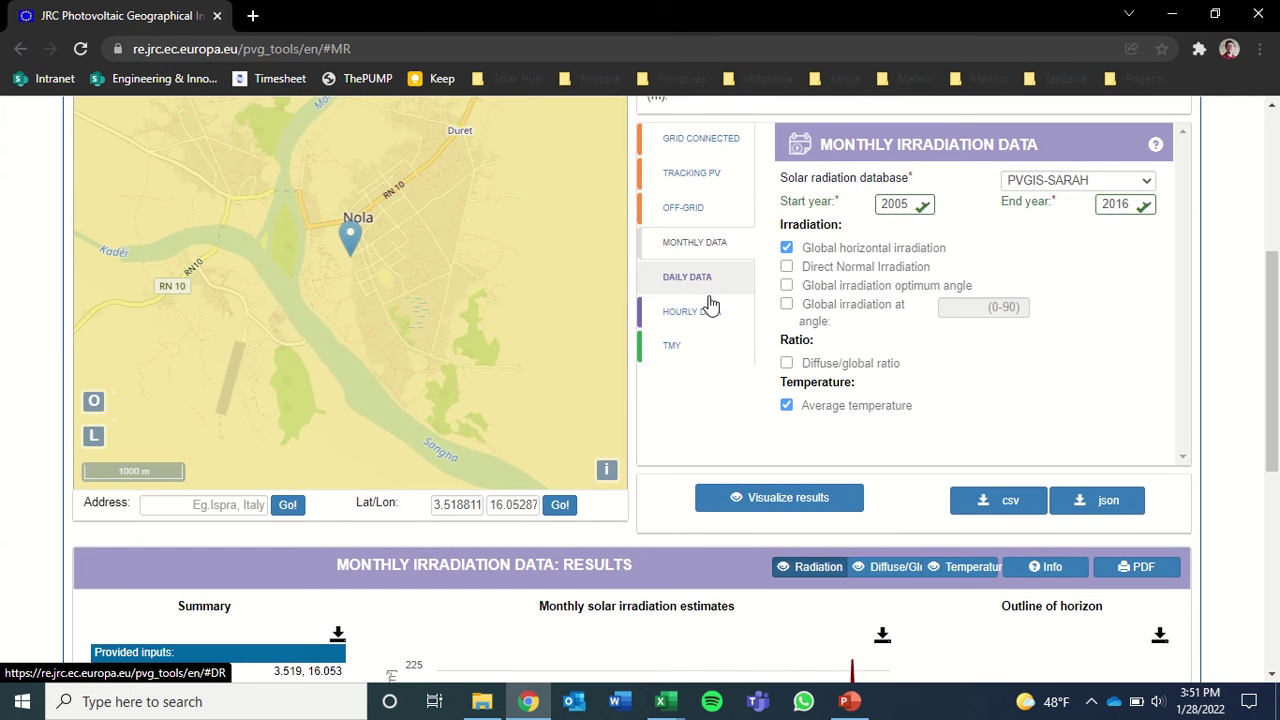
{"action": "left_click", "coordinate": [711, 287]}
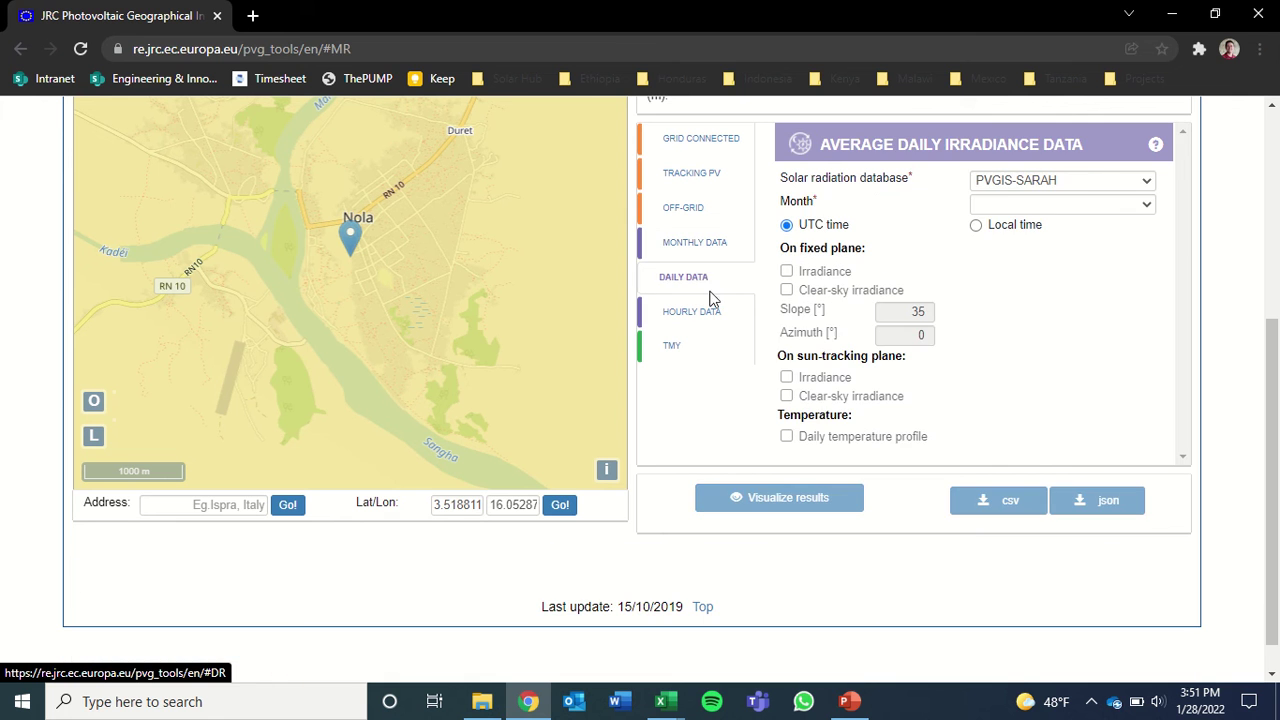
{"action": "left_click", "coordinate": [712, 311]}
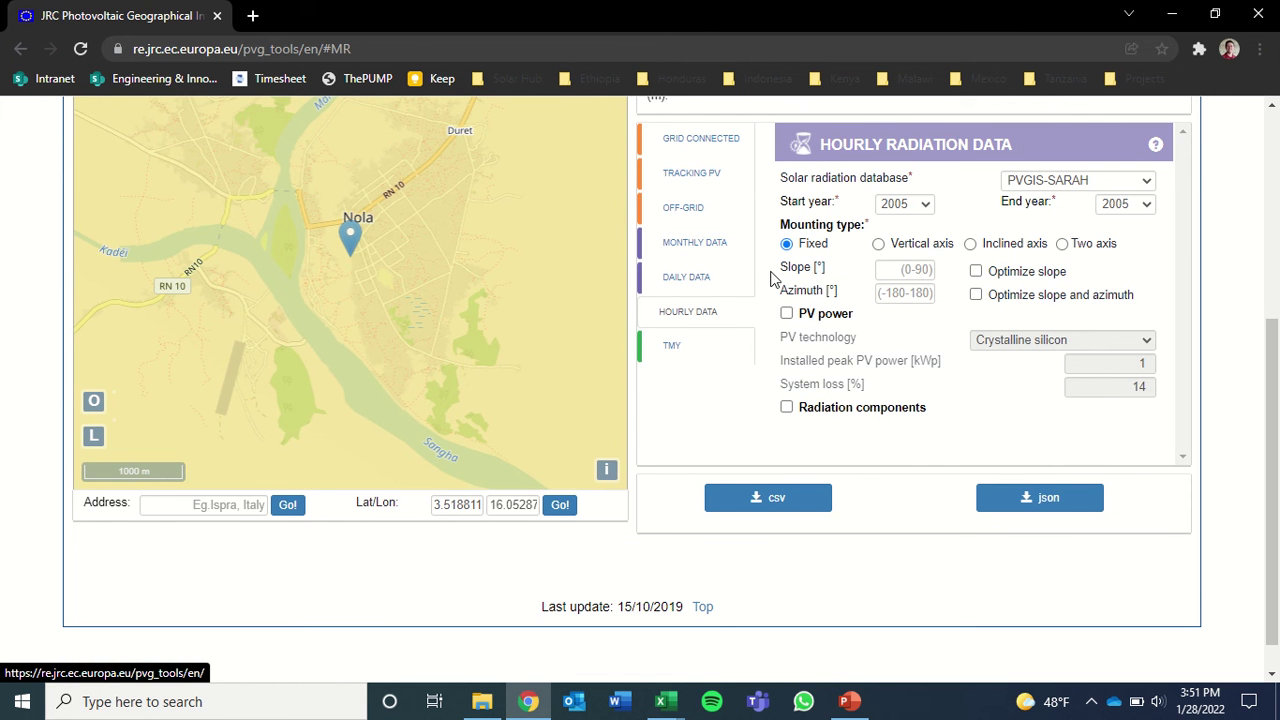
{"action": "left_click", "coordinate": [1148, 204]}
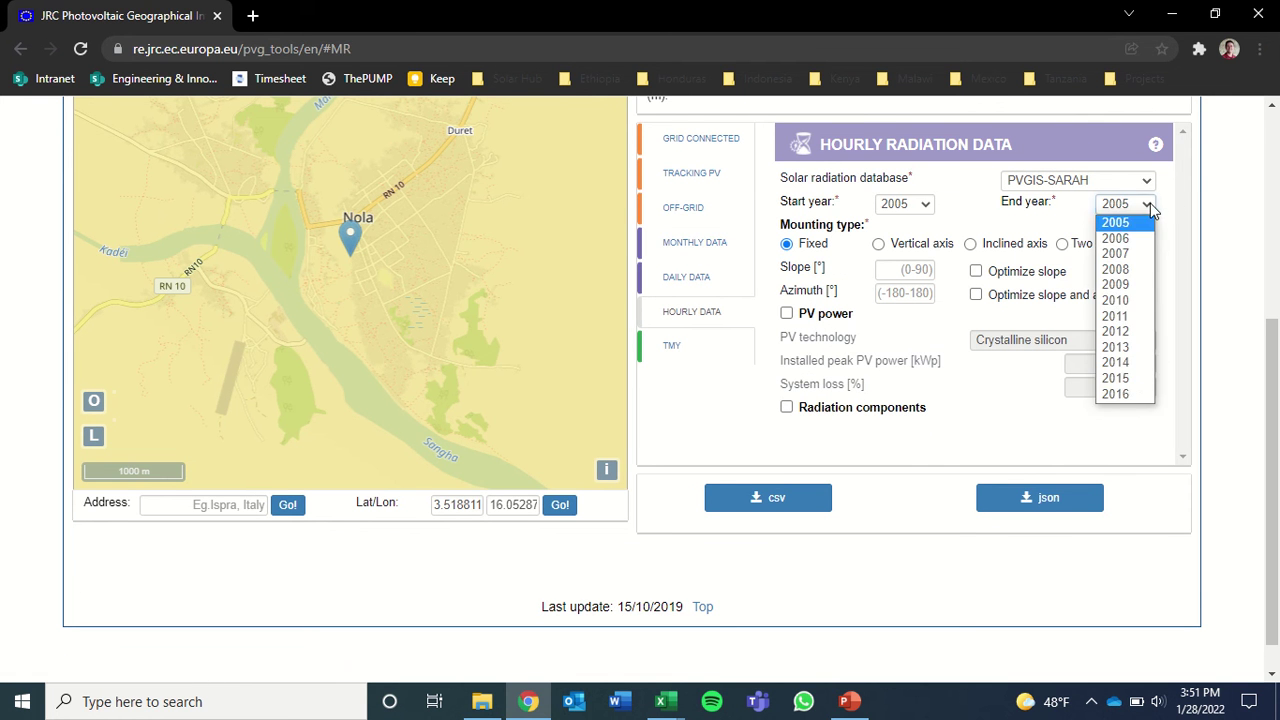
{"action": "left_click", "coordinate": [1116, 394]}
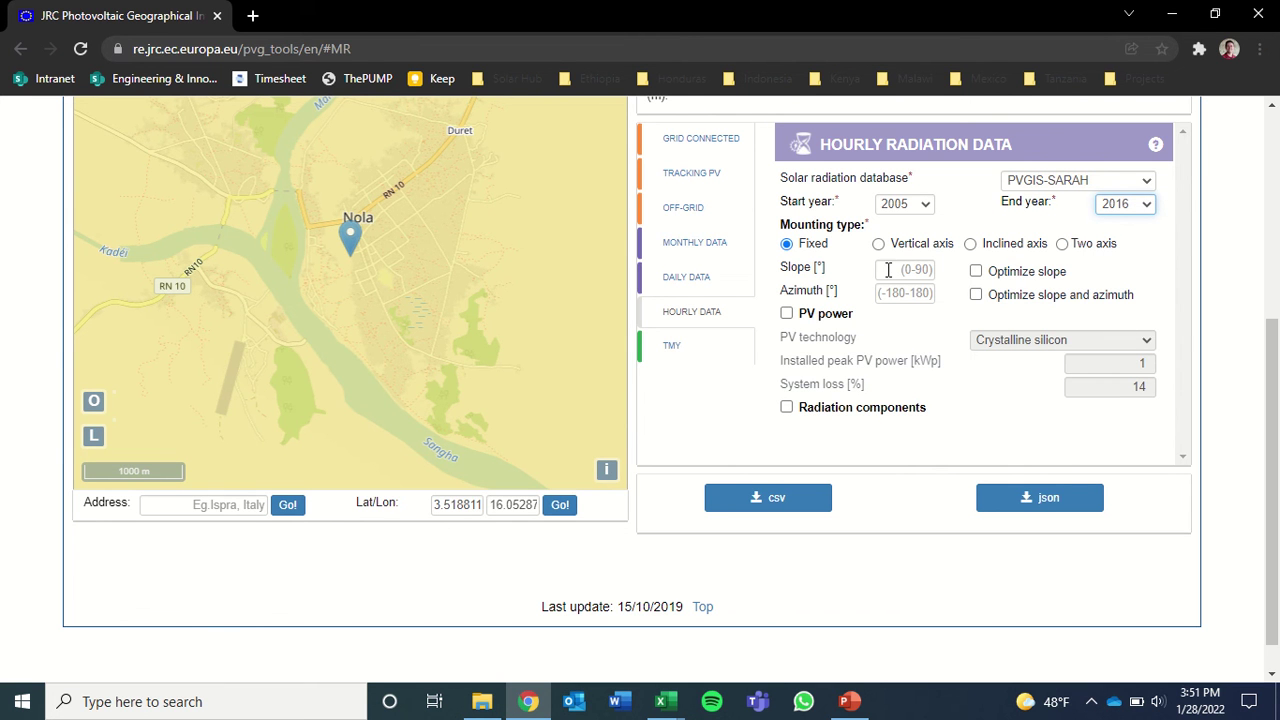
- On the average daily irradiance form, choose June and report times in local time
{"action": "left_click", "coordinate": [705, 280]}
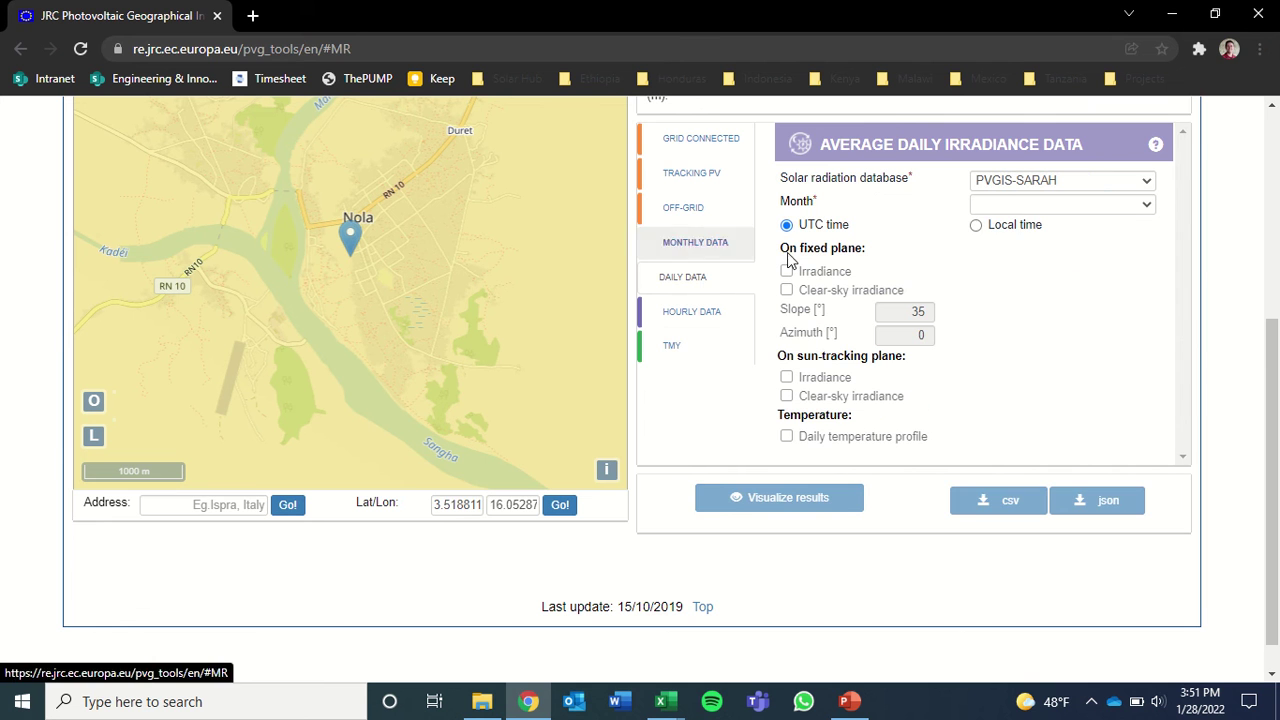
{"action": "left_click", "coordinate": [1022, 206]}
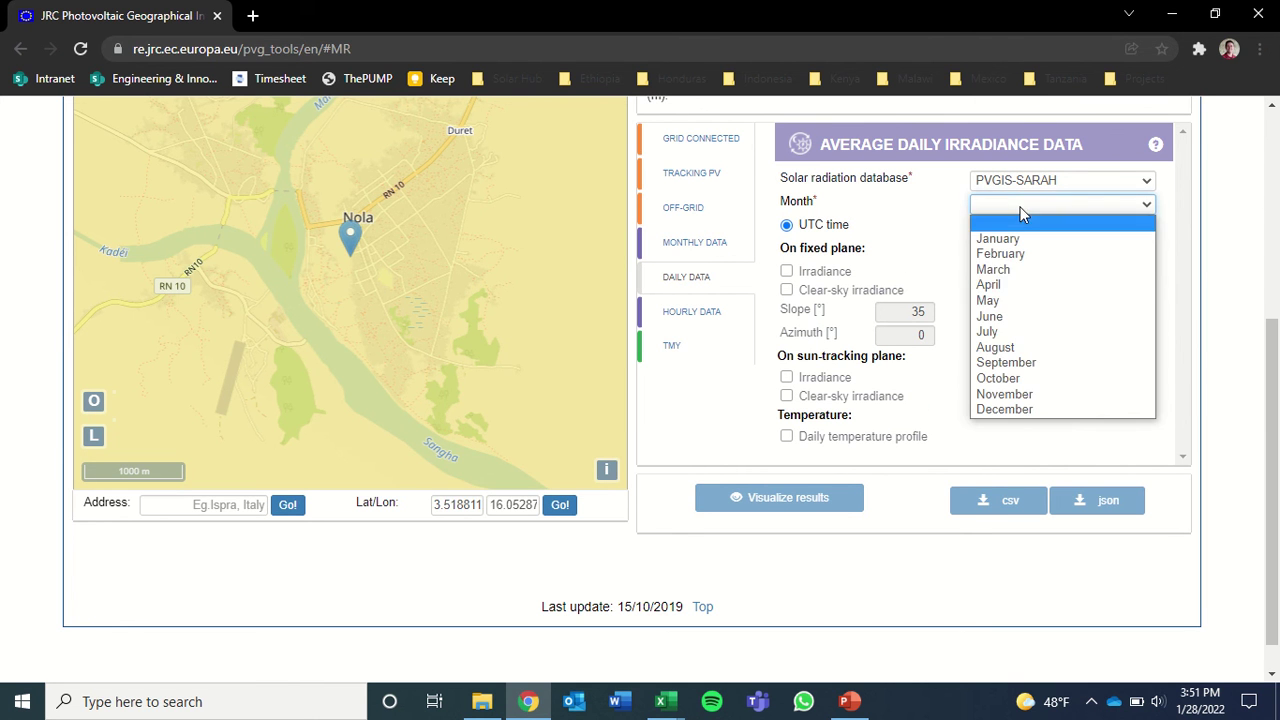
{"action": "left_click", "coordinate": [1023, 318]}
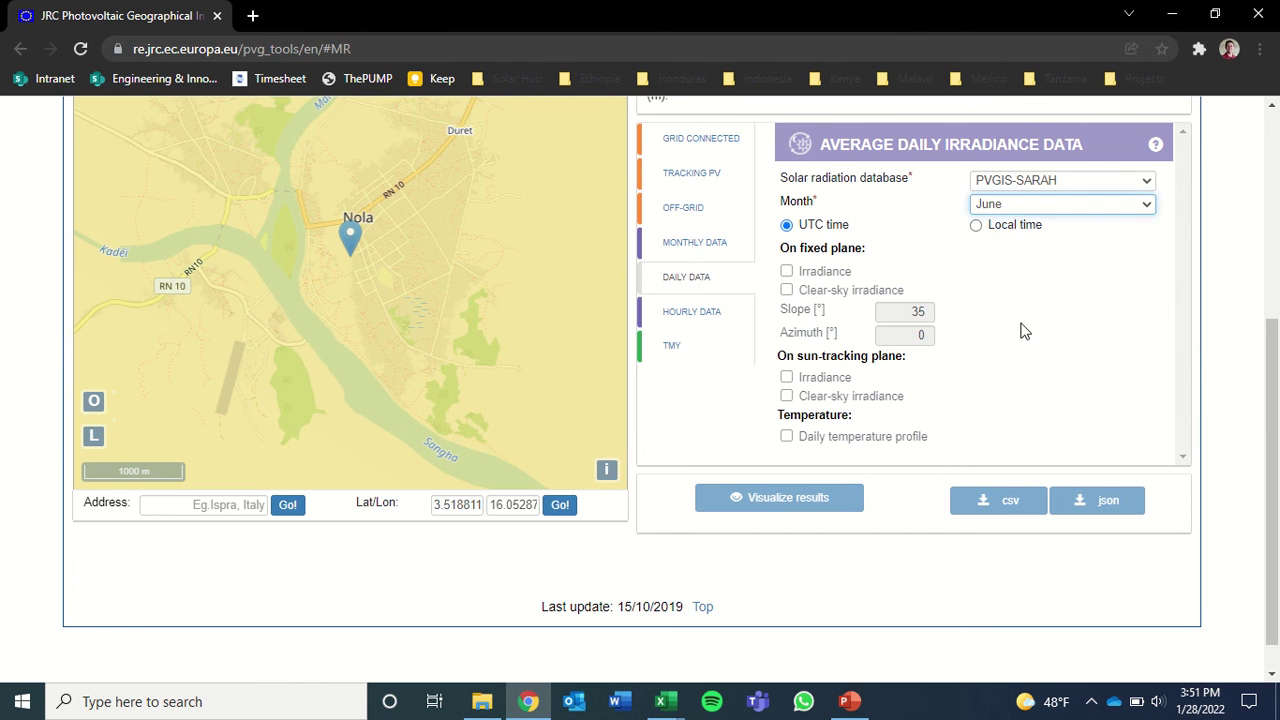
{"action": "left_click", "coordinate": [976, 226]}
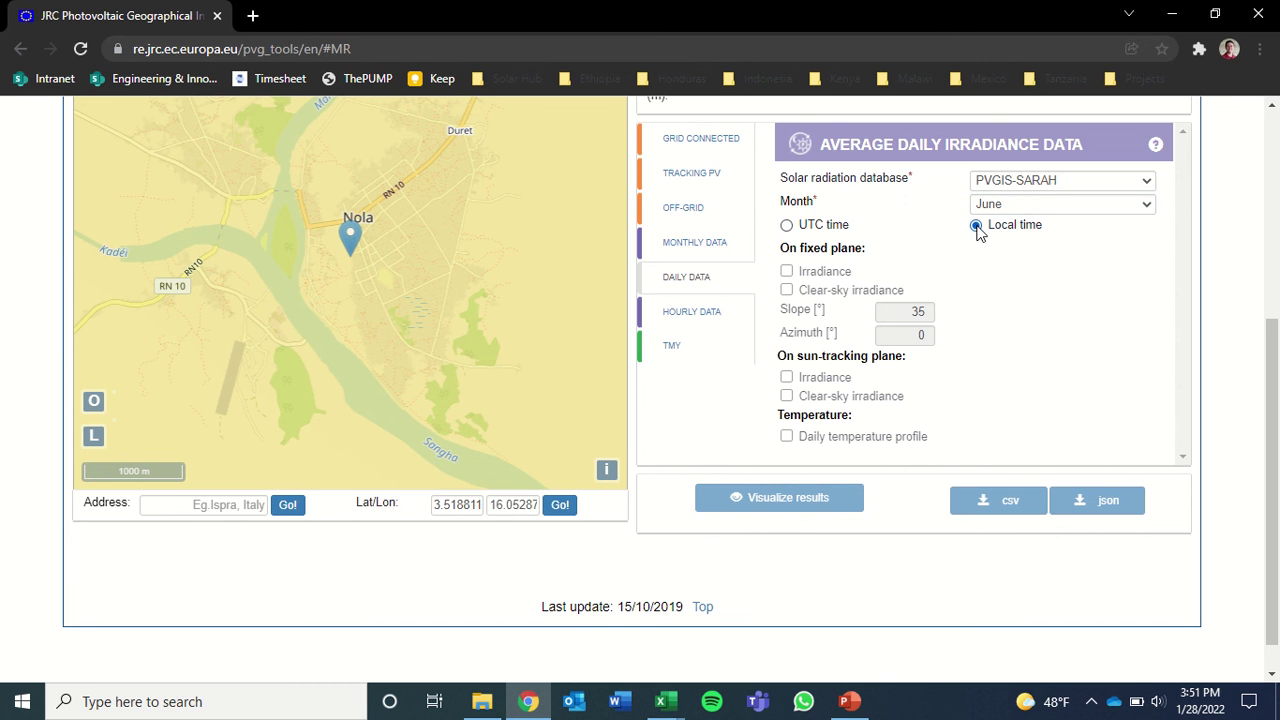
- Include fixed-plane irradiance at a 15° slope plus the daily temperature profile
{"action": "left_click", "coordinate": [787, 274]}
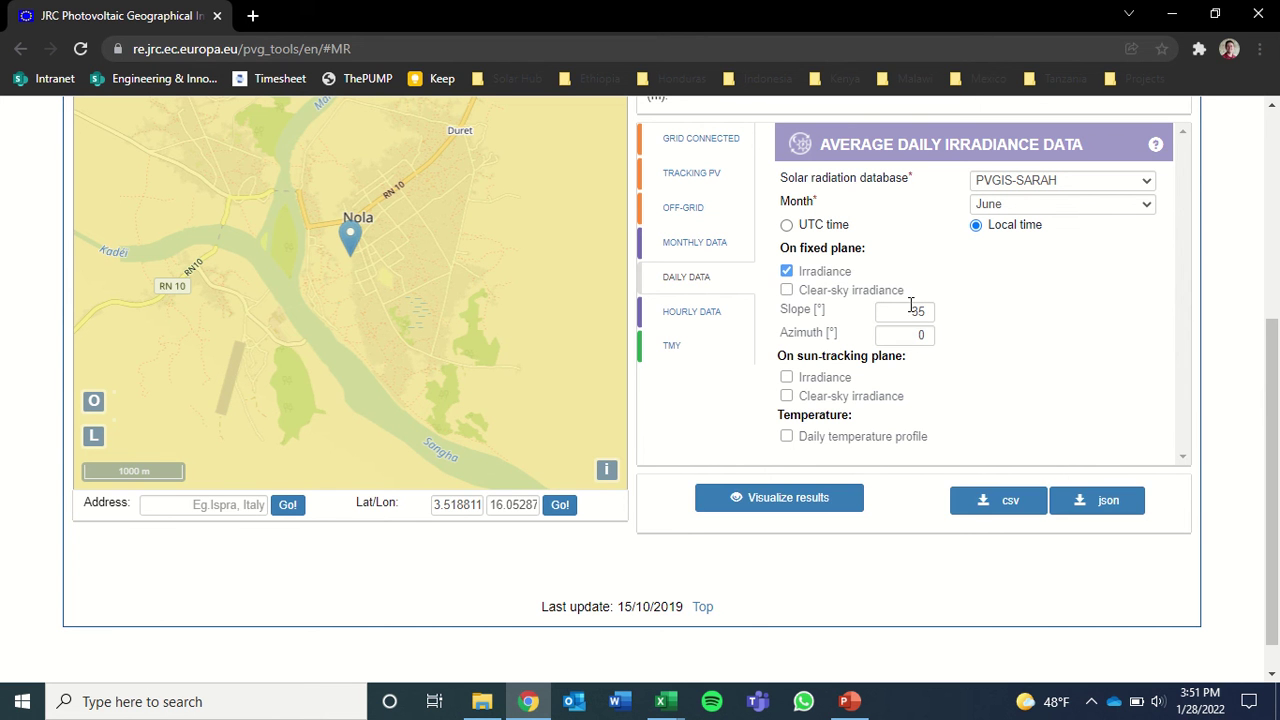
{"action": "left_click_drag", "start_coordinate": [906, 311], "coordinate": [932, 306]}
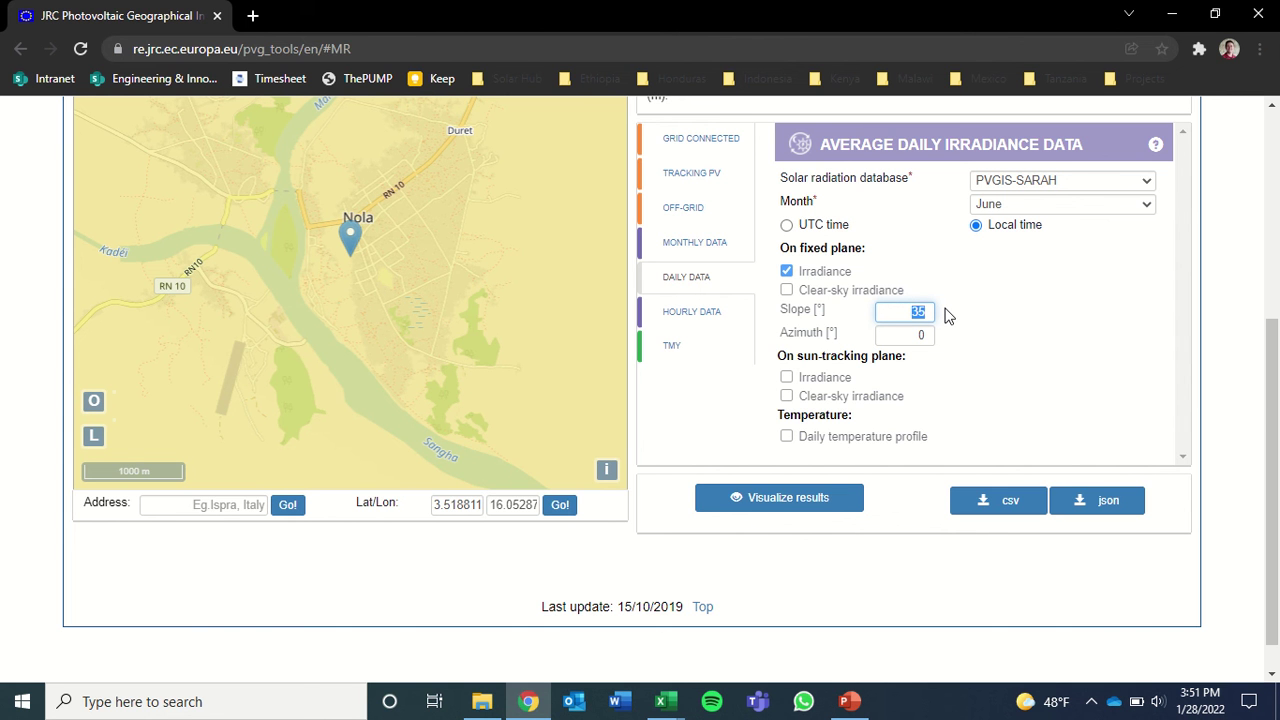
{"action": "type", "text": "1"}
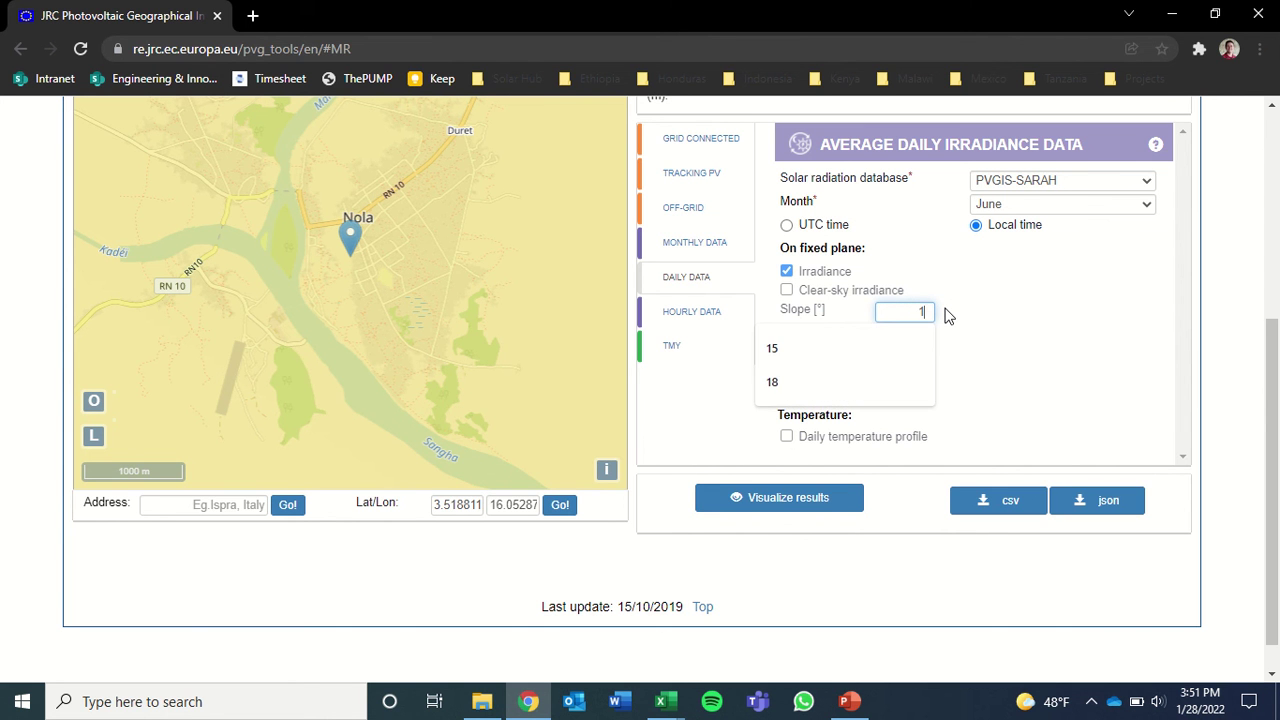
{"action": "type", "text": "5"}
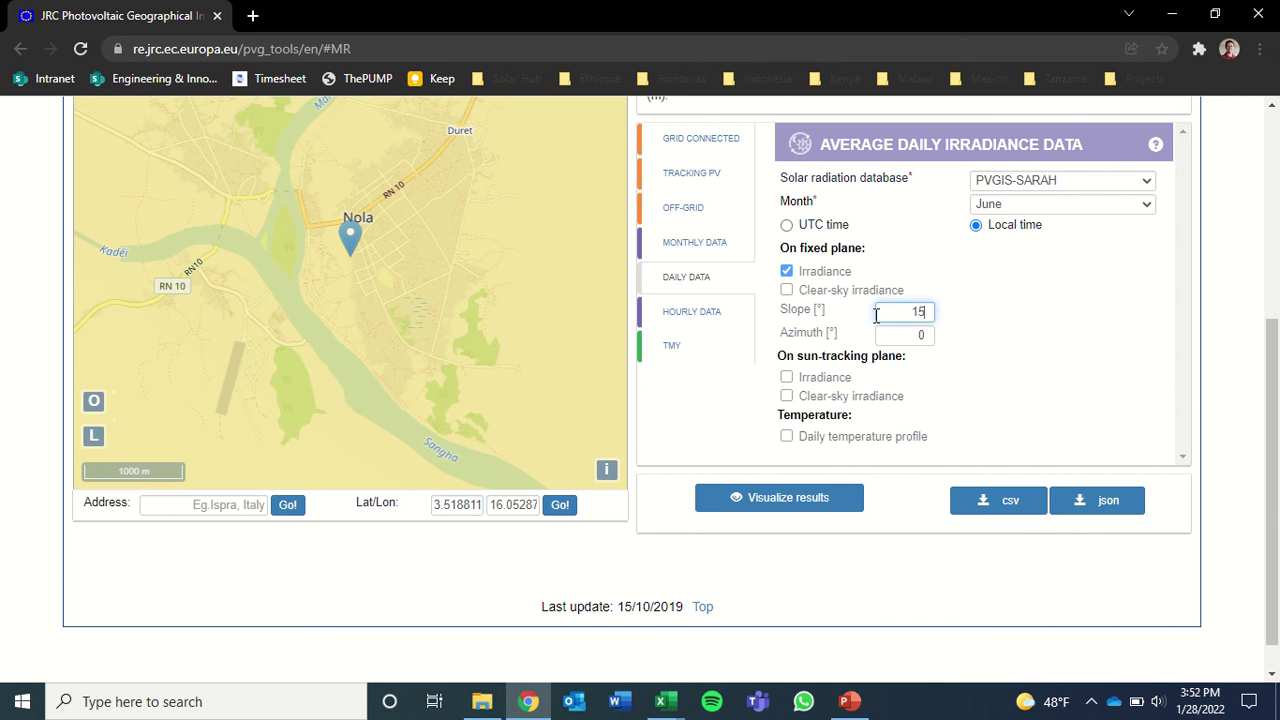
{"action": "left_click", "coordinate": [786, 437]}
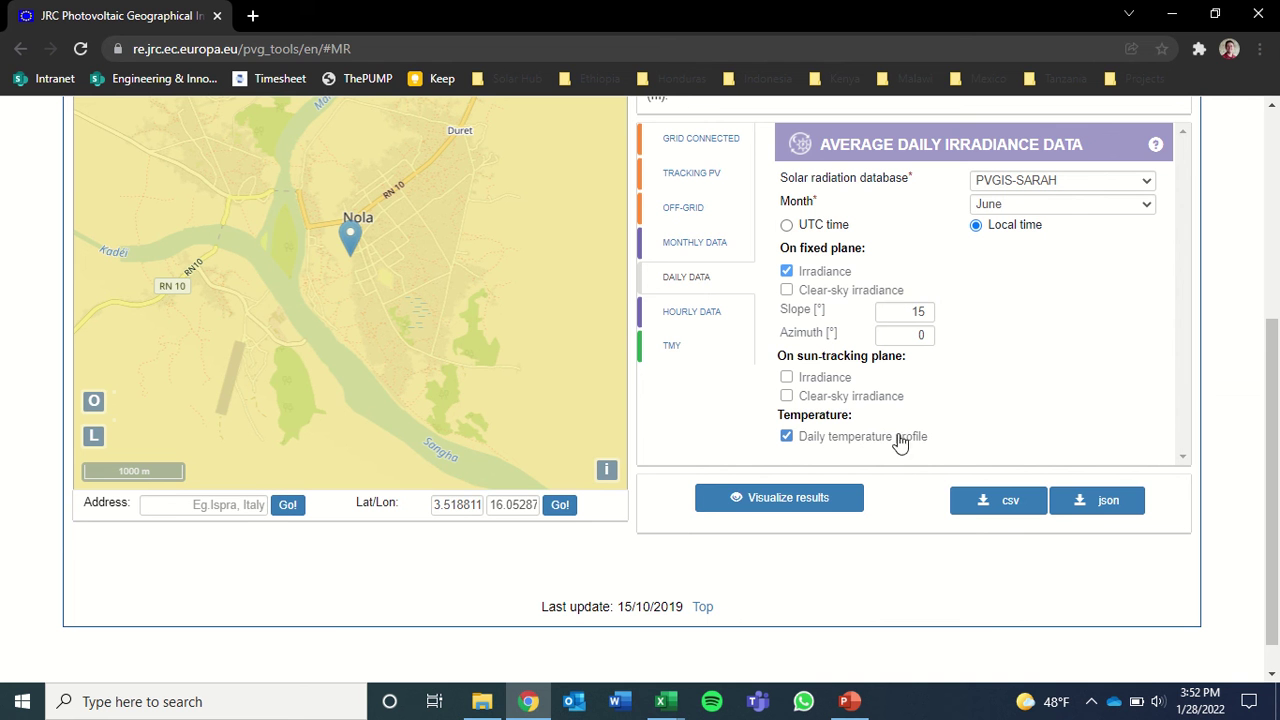
- Calculate the June daily results, download the Dailydata CSV and open it in Excel
{"action": "left_click", "coordinate": [803, 498]}
{"action": "scroll", "coordinate": [803, 498], "scroll_direction": "down", "scroll_amount": 1}
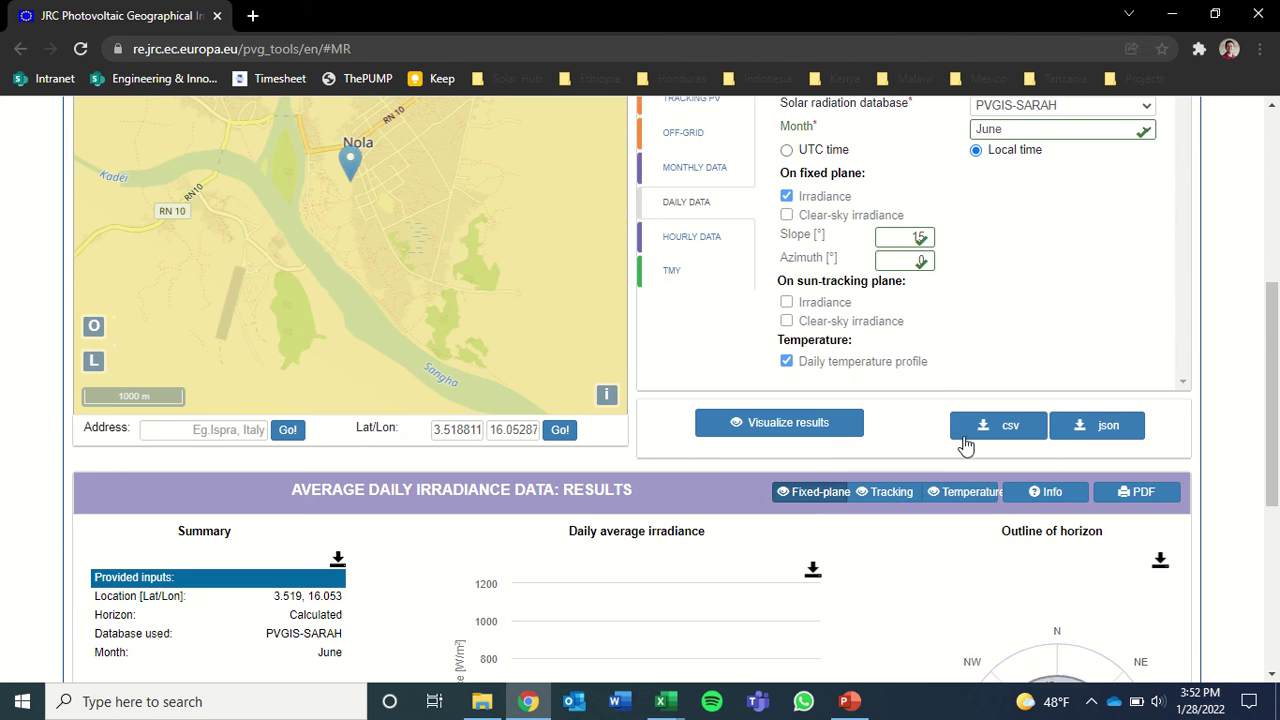
{"action": "scroll", "coordinate": [983, 435], "scroll_direction": "down", "scroll_amount": 2}
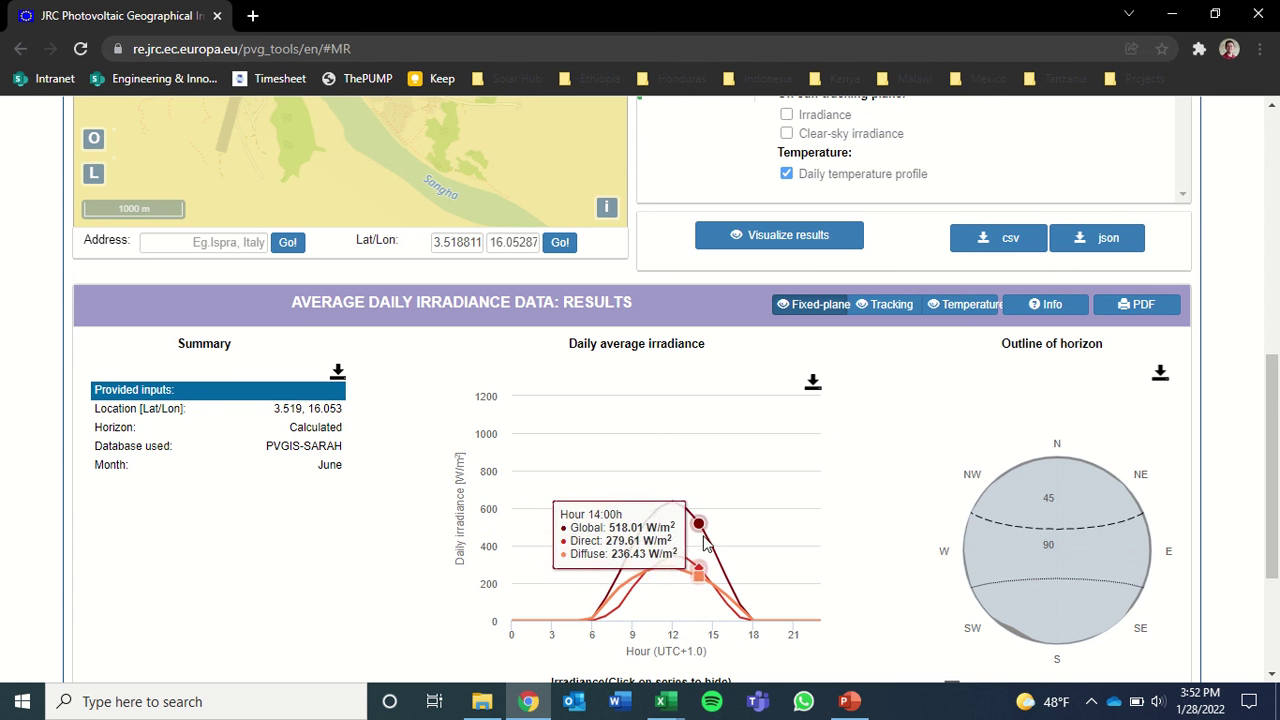
{"action": "left_click", "coordinate": [1013, 240]}
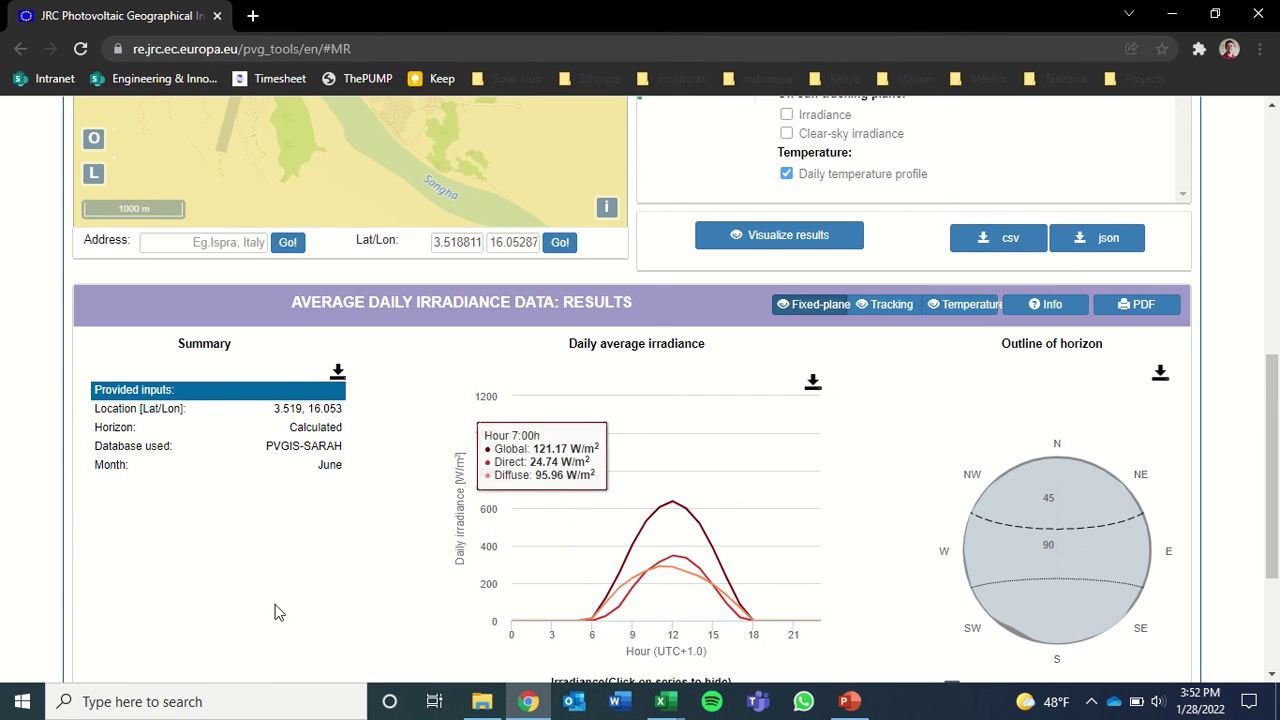
{"action": "left_click", "coordinate": [88, 655]}
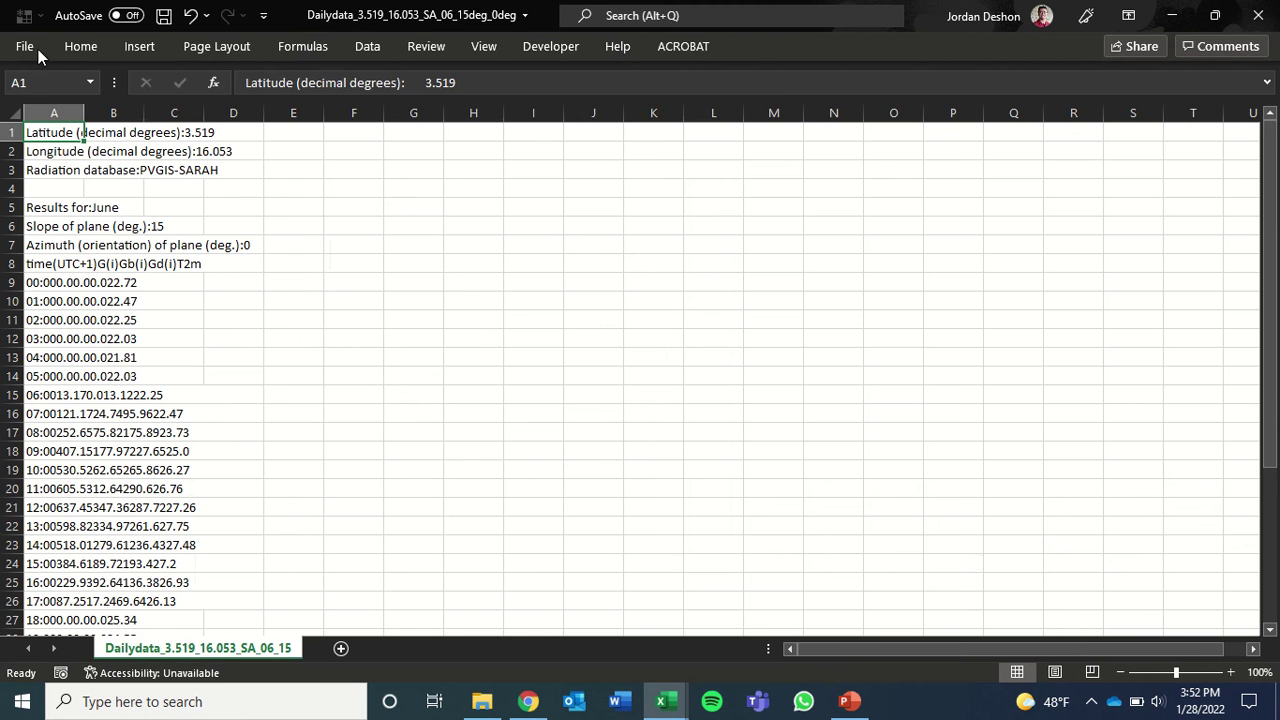
- Save a copy to the Irradiance Data folder as an Excel Workbook
{"action": "left_click", "coordinate": [27, 46]}
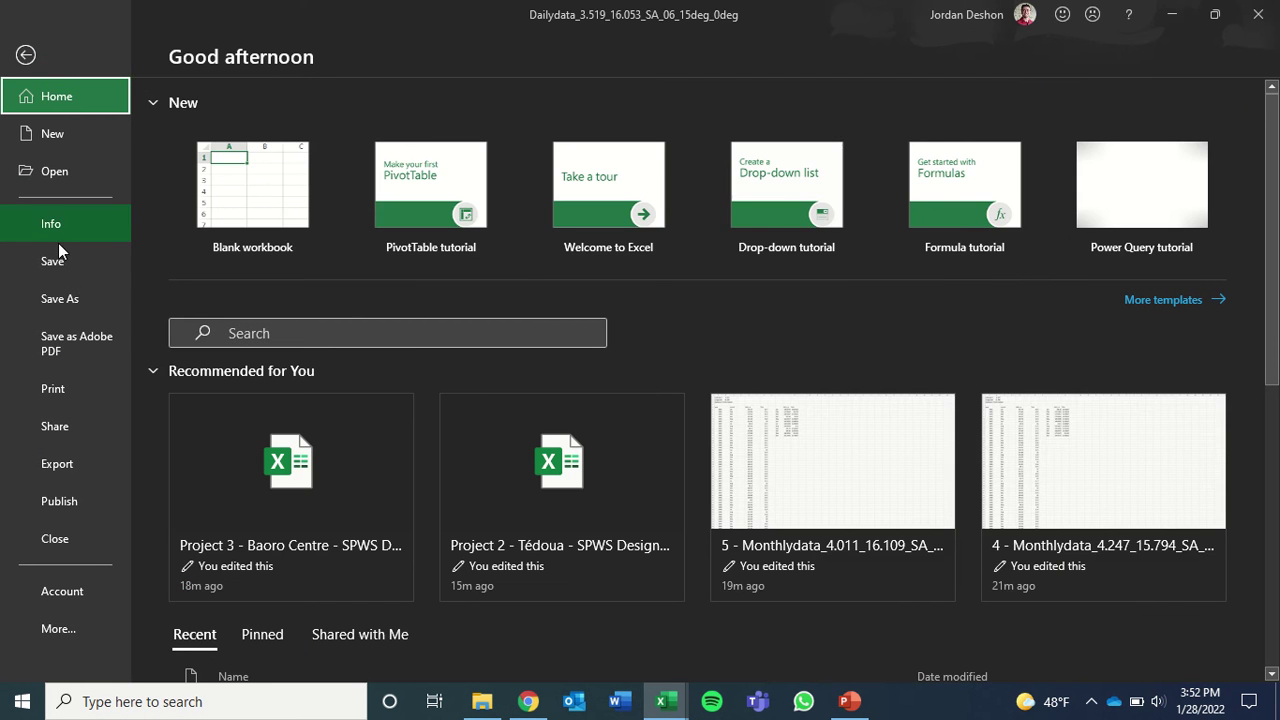
{"action": "left_click", "coordinate": [60, 297]}
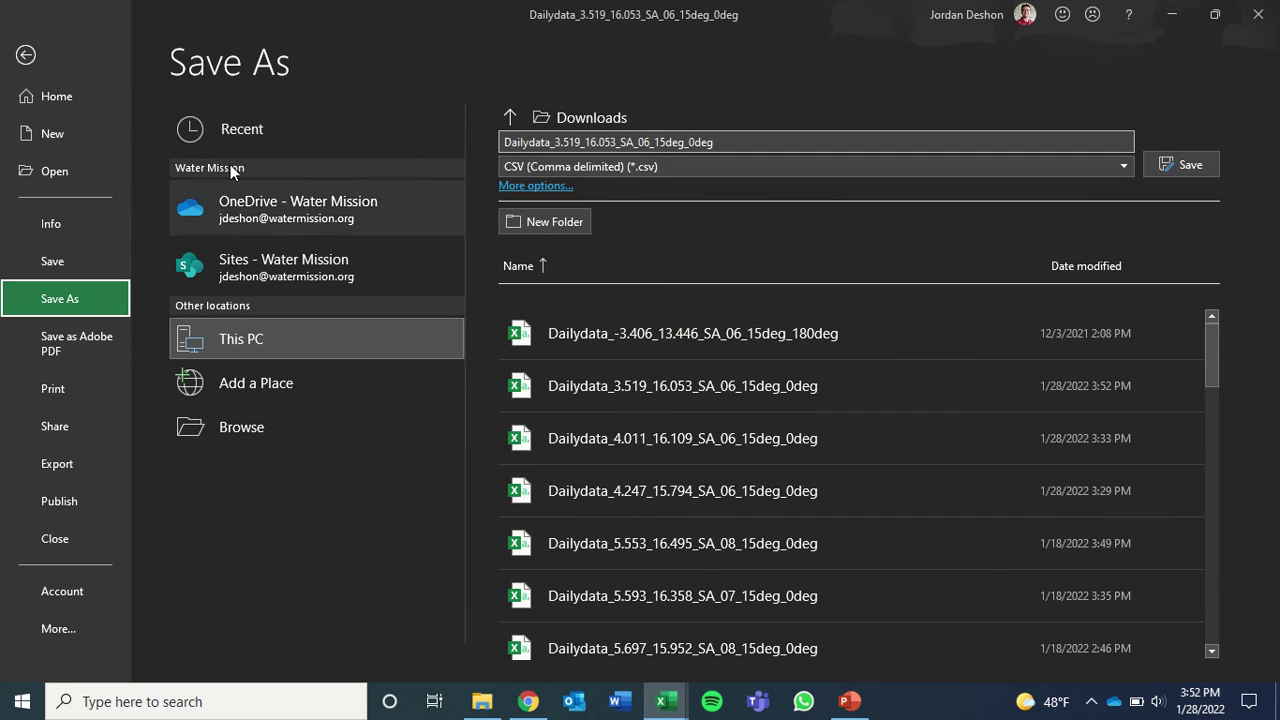
{"action": "left_click", "coordinate": [630, 117]}
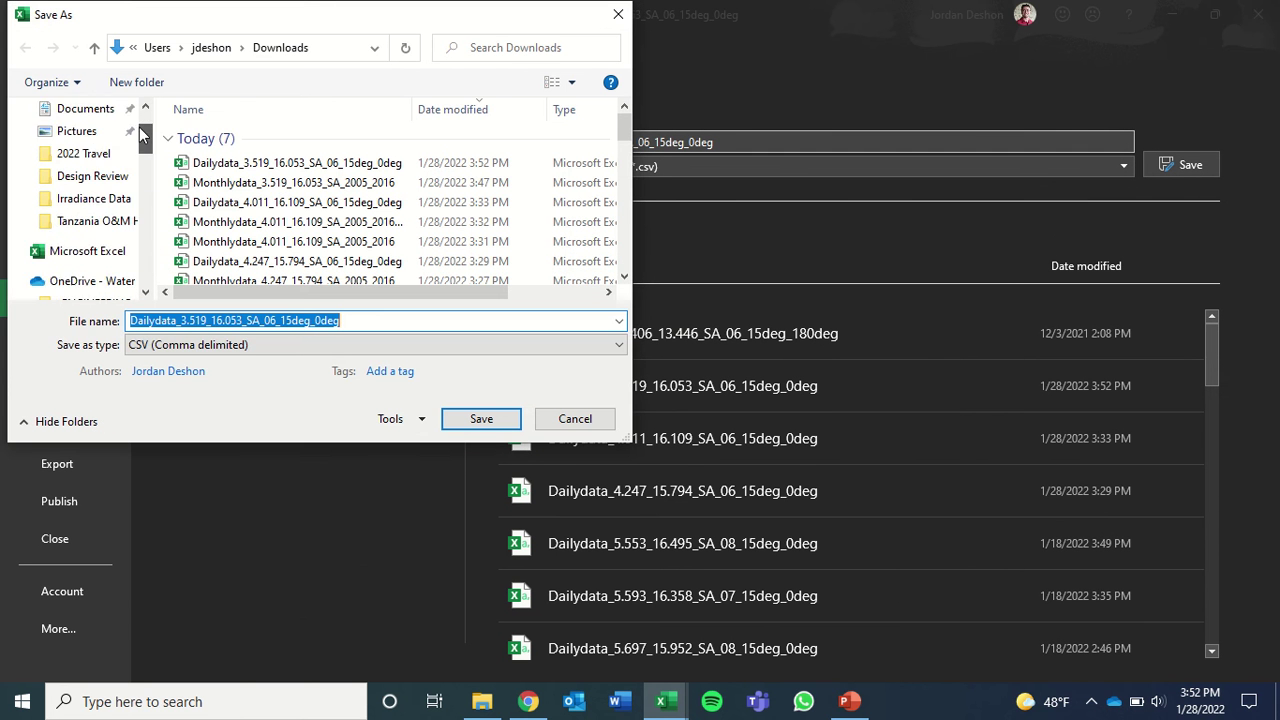
{"action": "scroll", "coordinate": [139, 117], "scroll_direction": "up", "scroll_amount": 1}
{"action": "left_click", "coordinate": [94, 280]}
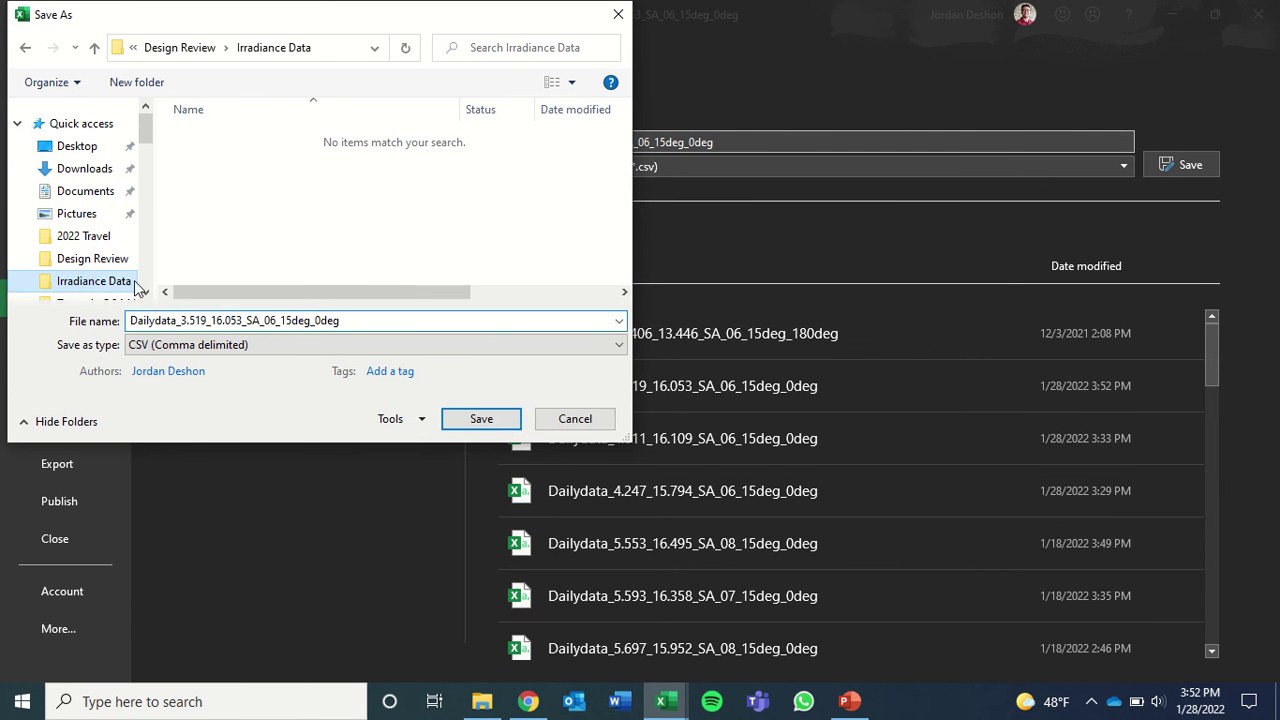
{"action": "left_click", "coordinate": [240, 345]}
{"action": "left_click", "coordinate": [198, 12]}
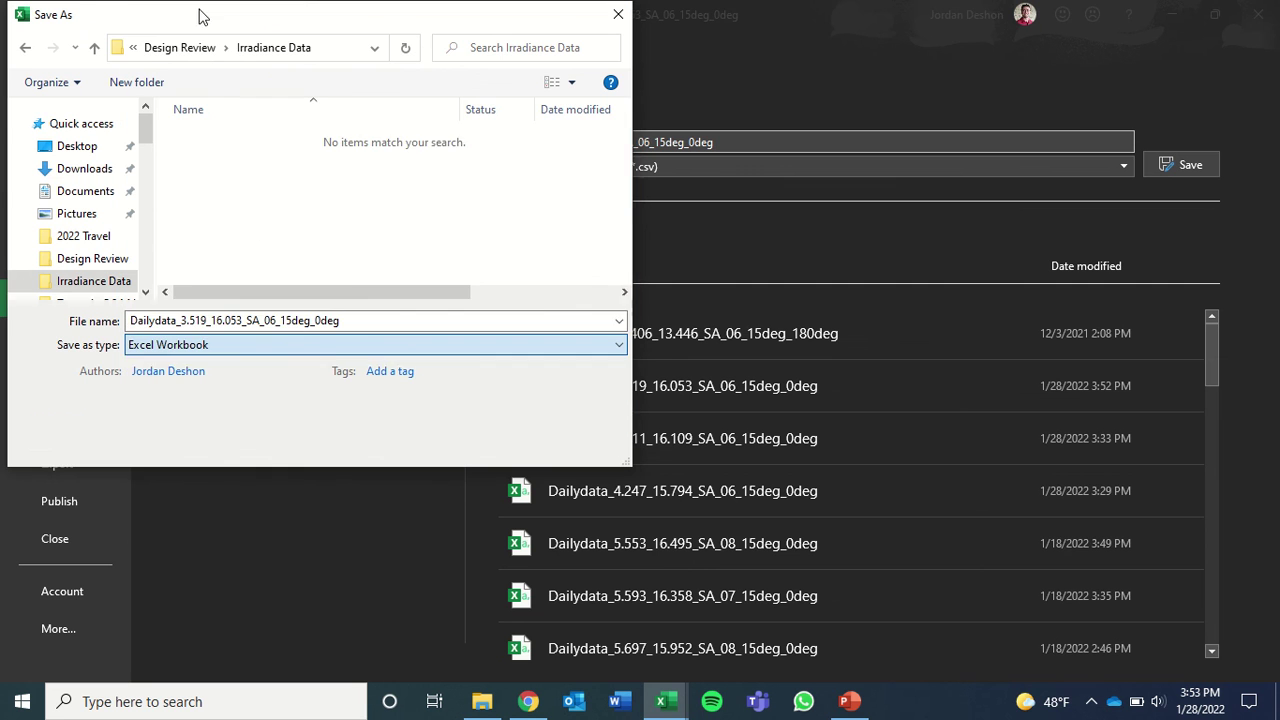
- Prefix the file name with '6 - ' and save the workbook
{"action": "left_click", "coordinate": [133, 321]}
{"action": "double_click", "coordinate": [133, 321]}
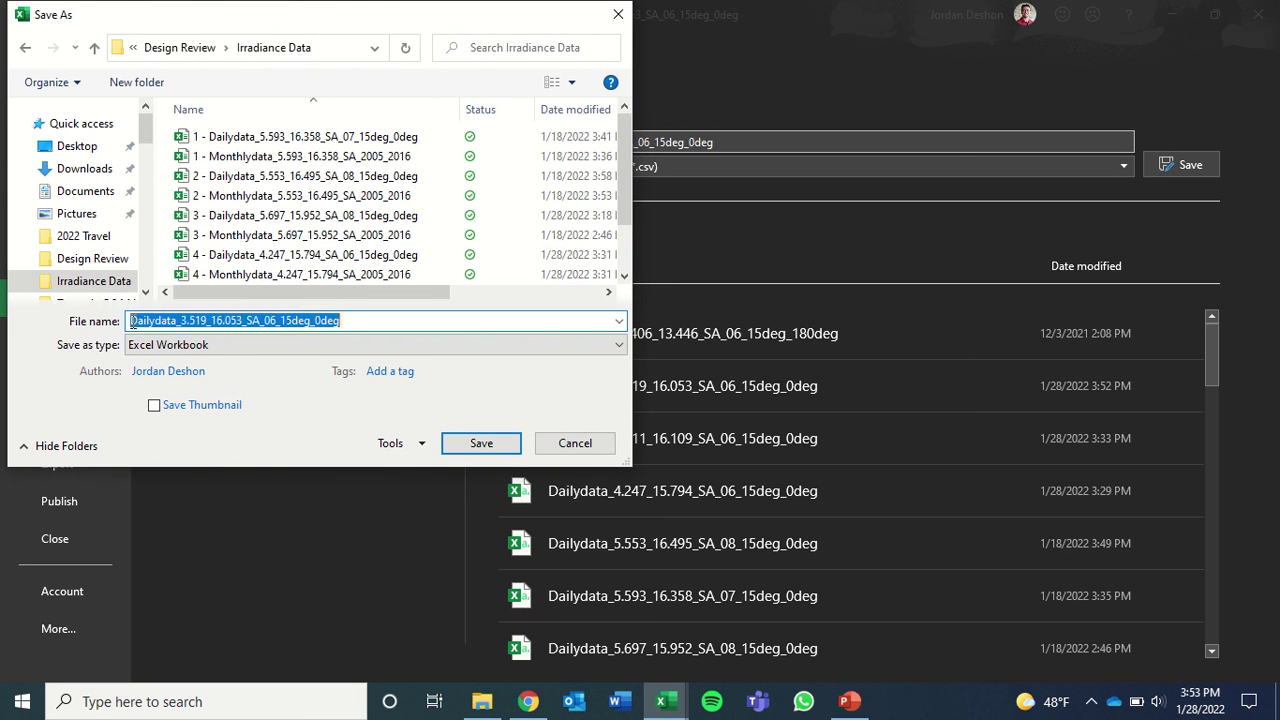
{"action": "left_click", "coordinate": [133, 321]}
{"action": "type", "text": "6 -"}
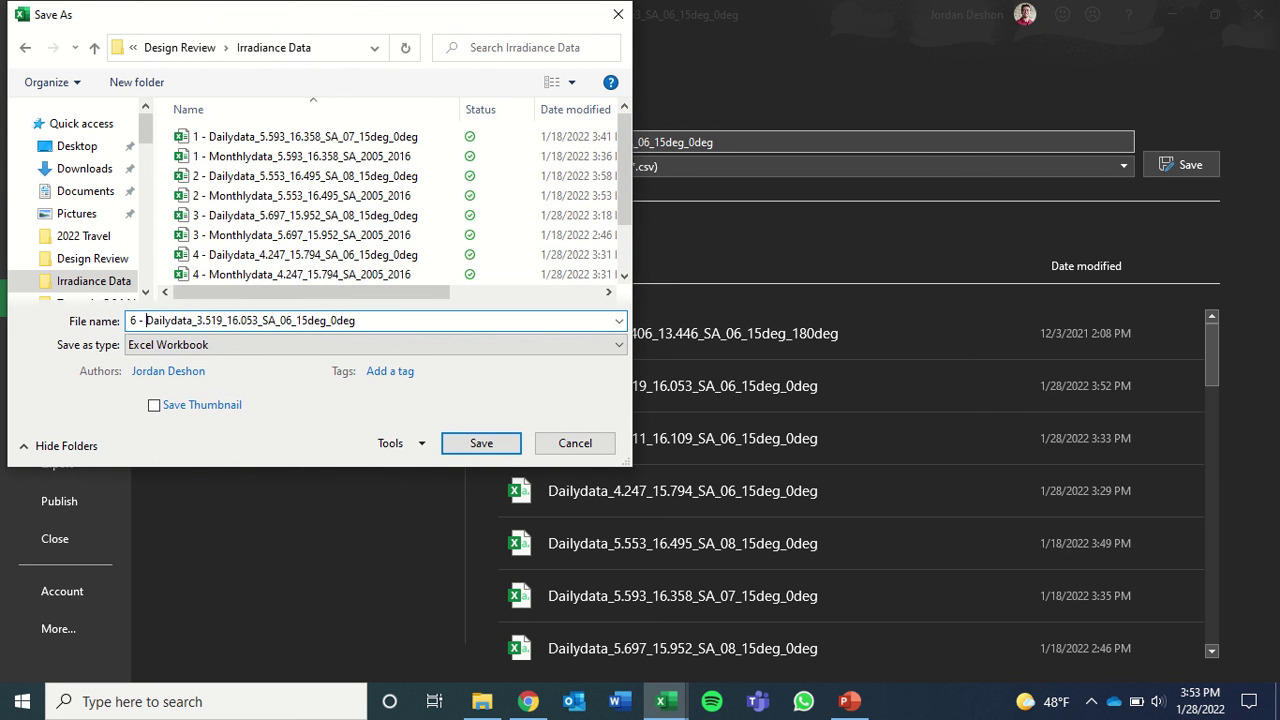
{"action": "key", "text": "ctrl+a"}
{"action": "key", "text": "Return"}
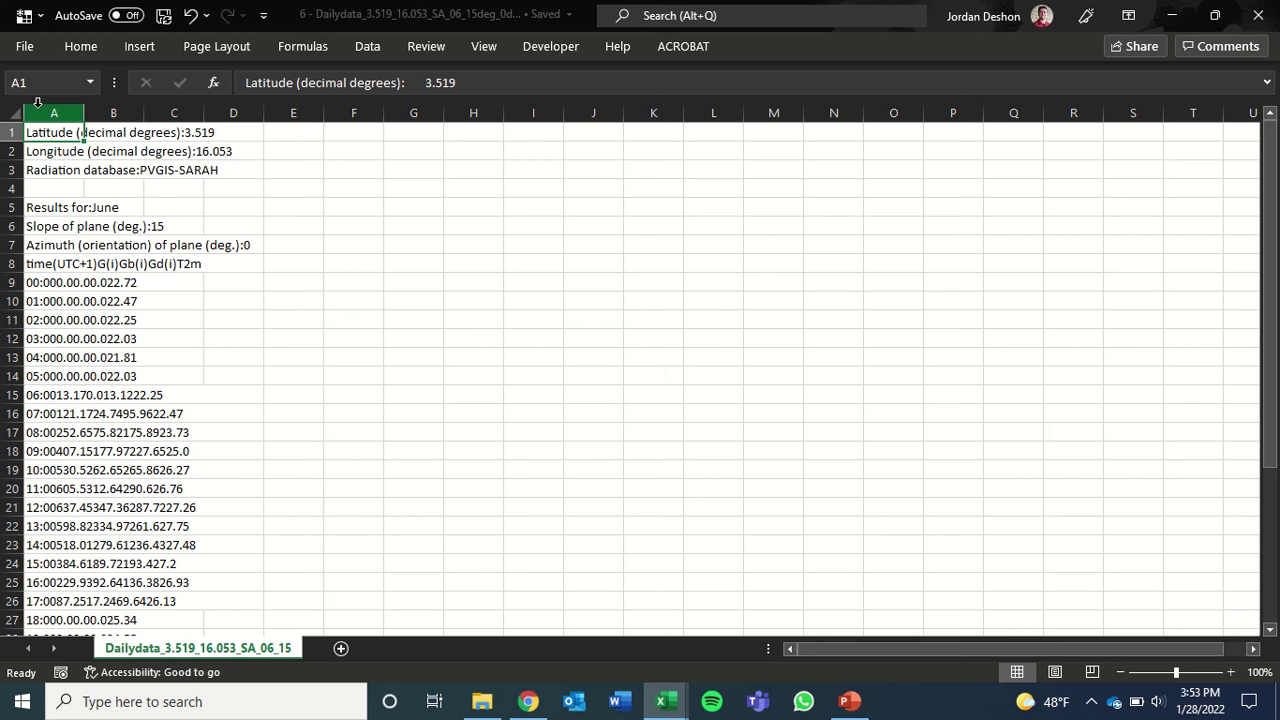
- Use Text to Columns on column A to separate time, G(i), Gb(i), Gd(i) and T2m, replacing existing cells
{"action": "left_click", "coordinate": [37, 106]}
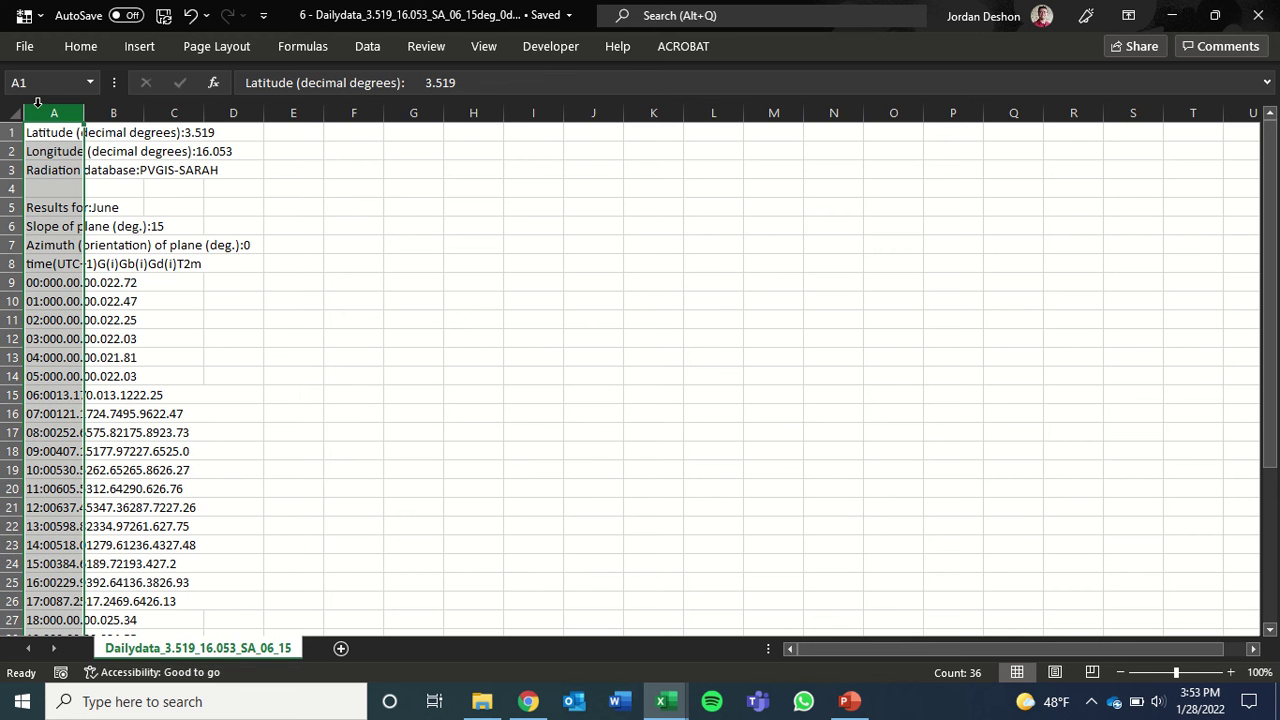
{"action": "left_click", "coordinate": [367, 47]}
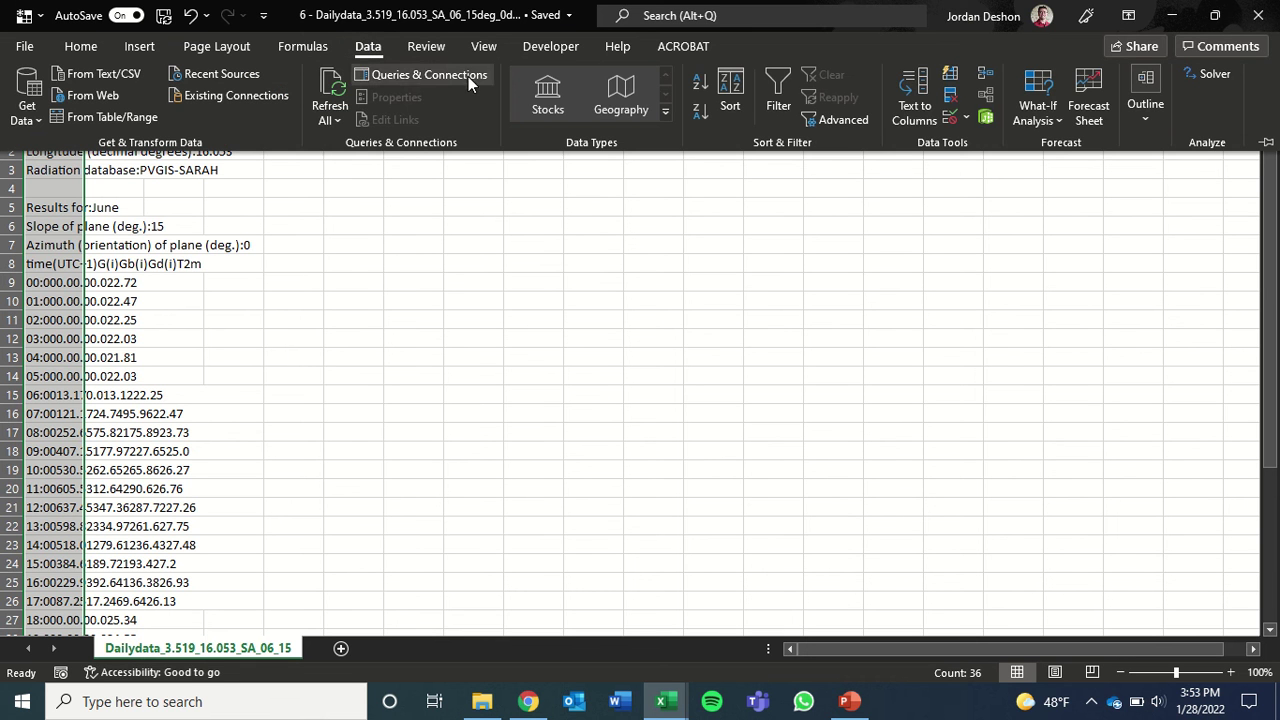
{"action": "left_click", "coordinate": [908, 89]}
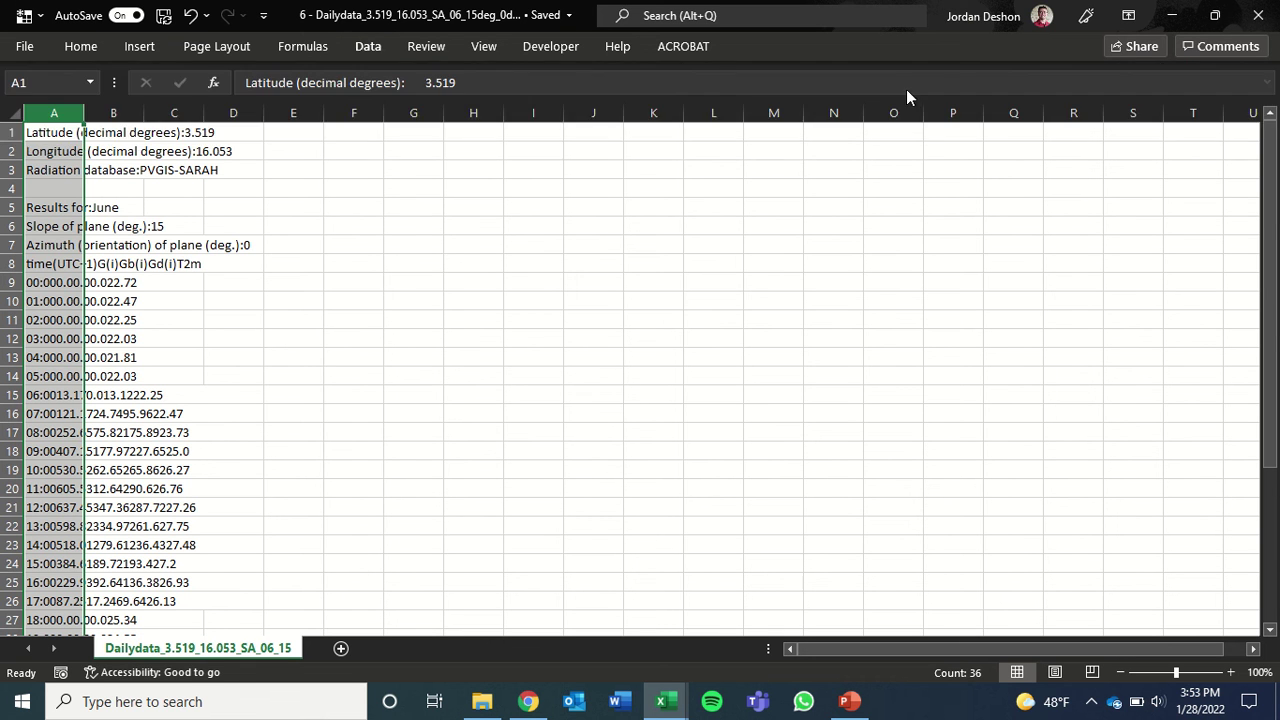
{"action": "left_click", "coordinate": [890, 613]}
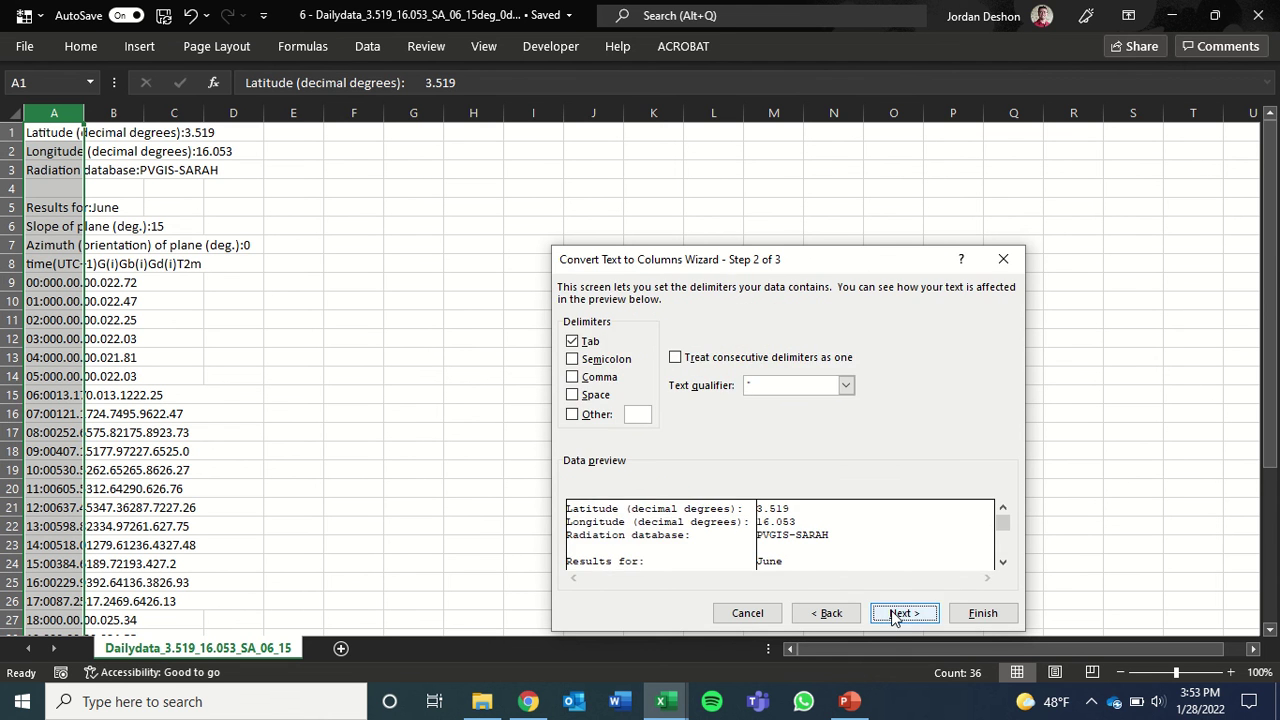
{"action": "left_click", "coordinate": [895, 615]}
{"action": "left_click", "coordinate": [981, 612]}
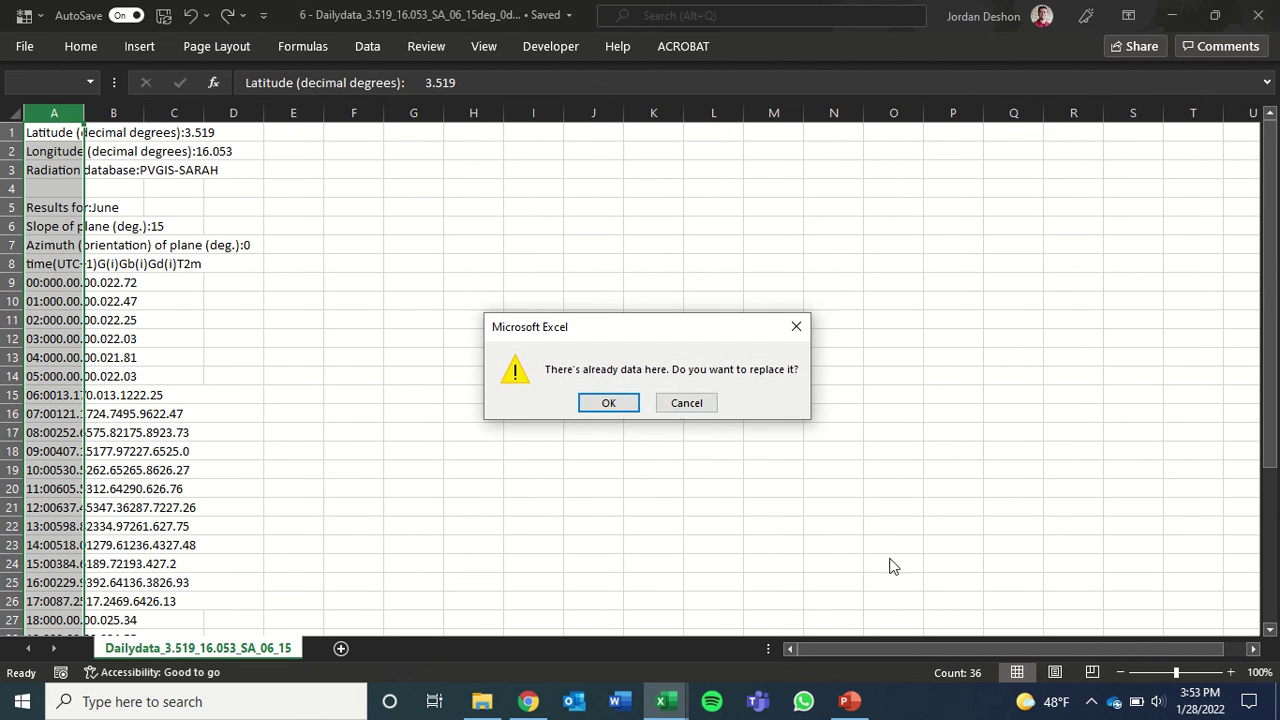
{"action": "left_click", "coordinate": [610, 402]}
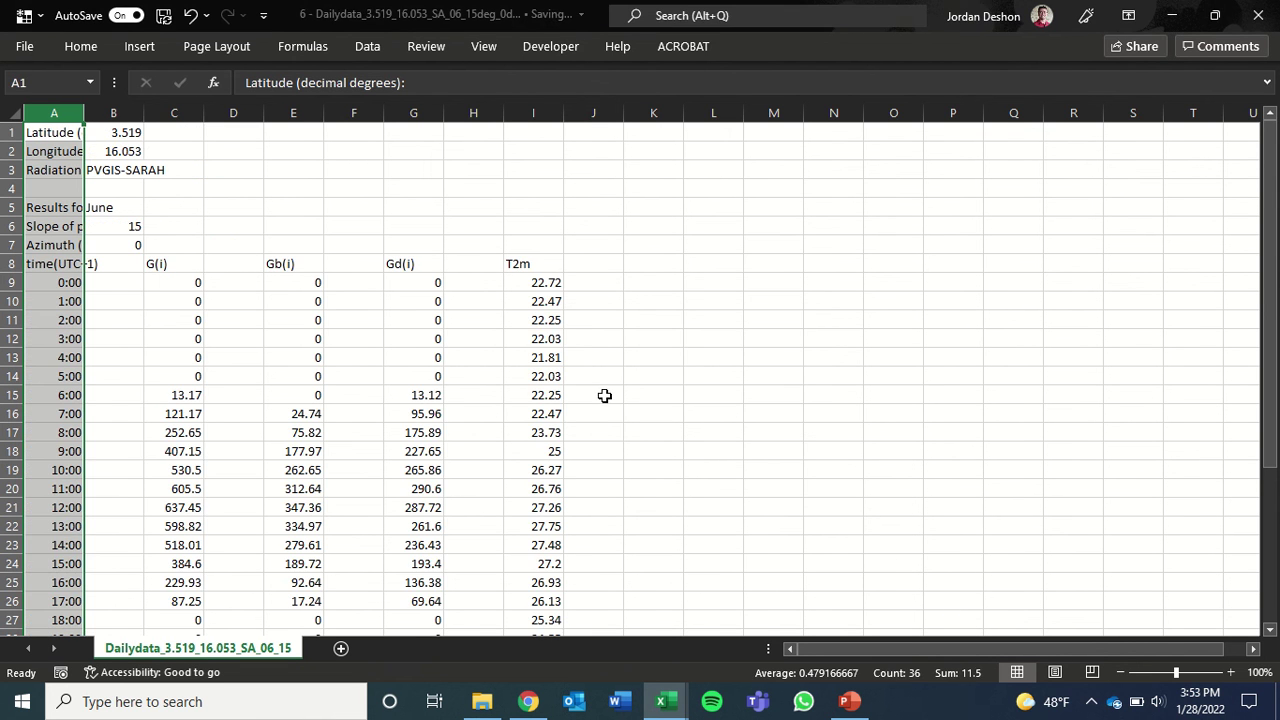
- Copy the 6:00–19:00 G(i) values and paste them as values into Project 6's H11:H24
{"action": "left_click", "coordinate": [168, 112]}
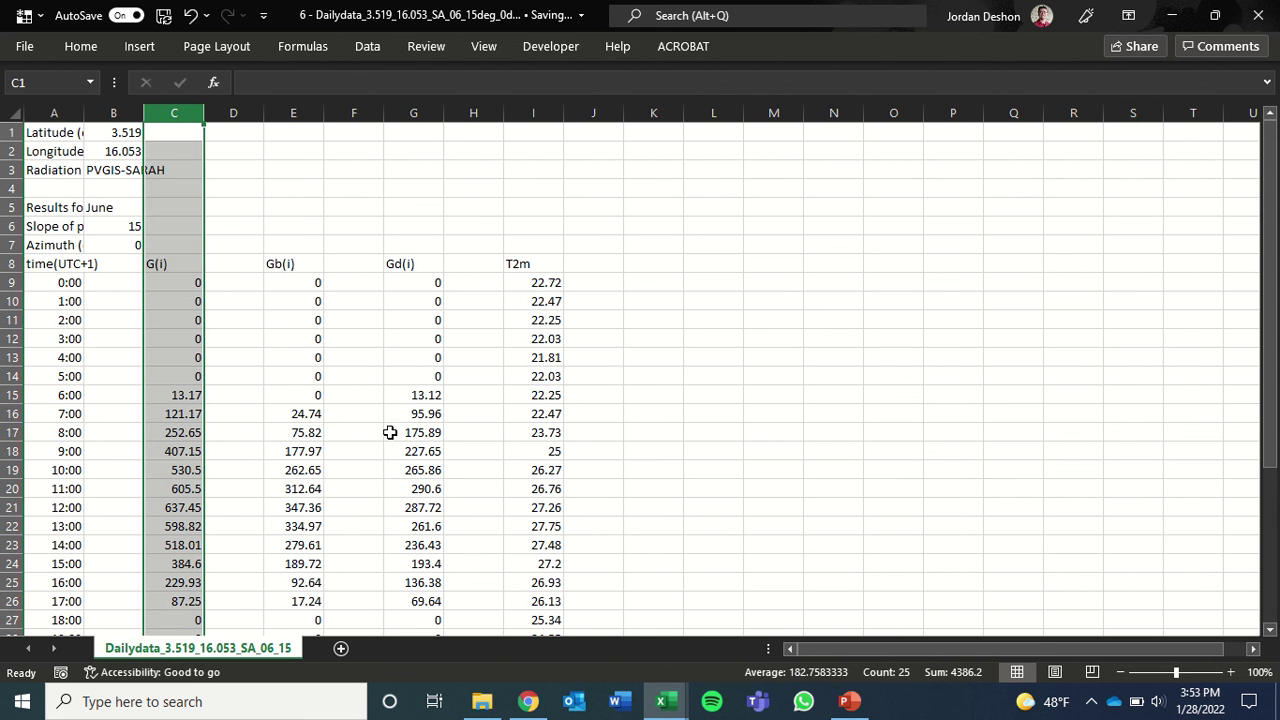
{"action": "mouse_move", "coordinate": [538, 706]}
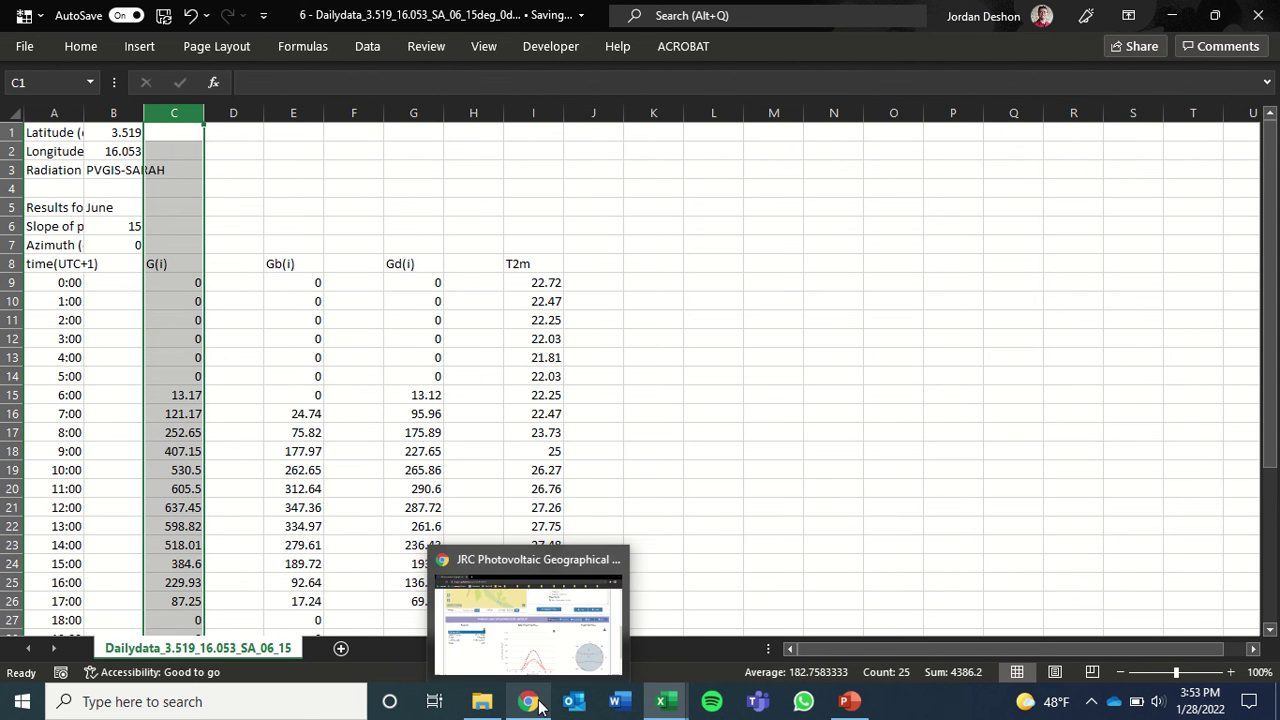
{"action": "left_click", "coordinate": [530, 630]}
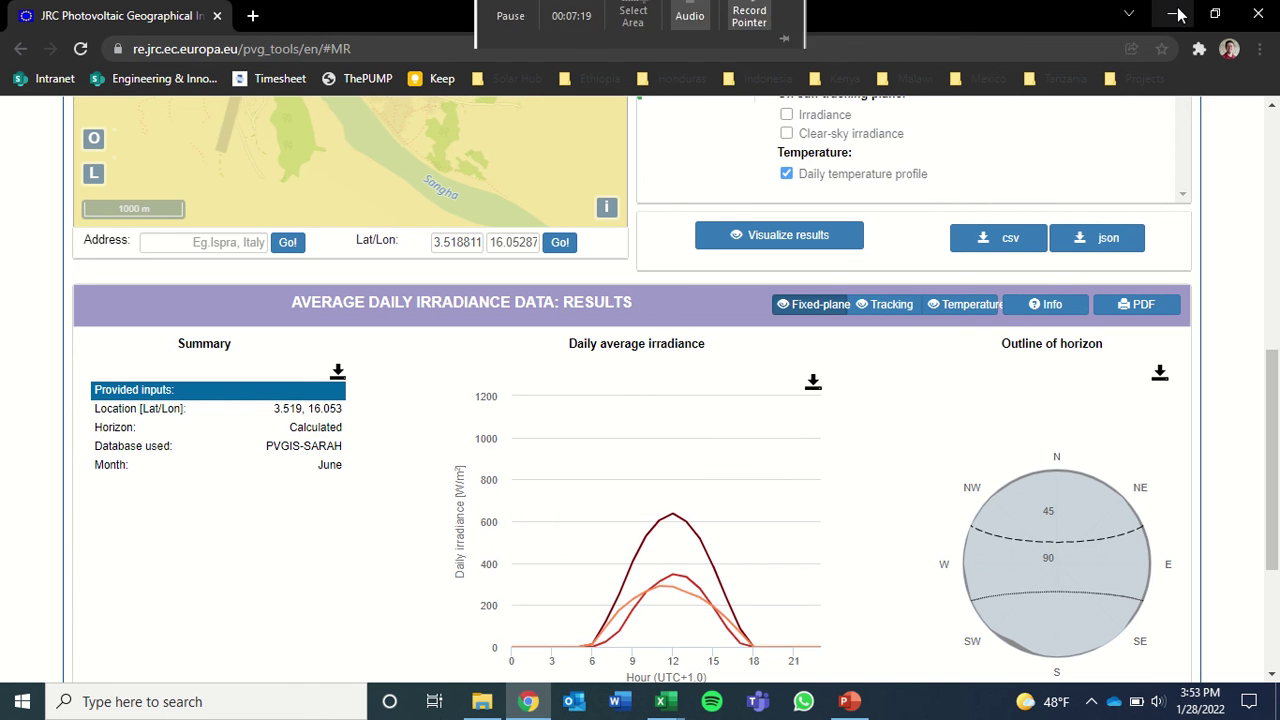
{"action": "left_click", "coordinate": [1188, 12]}
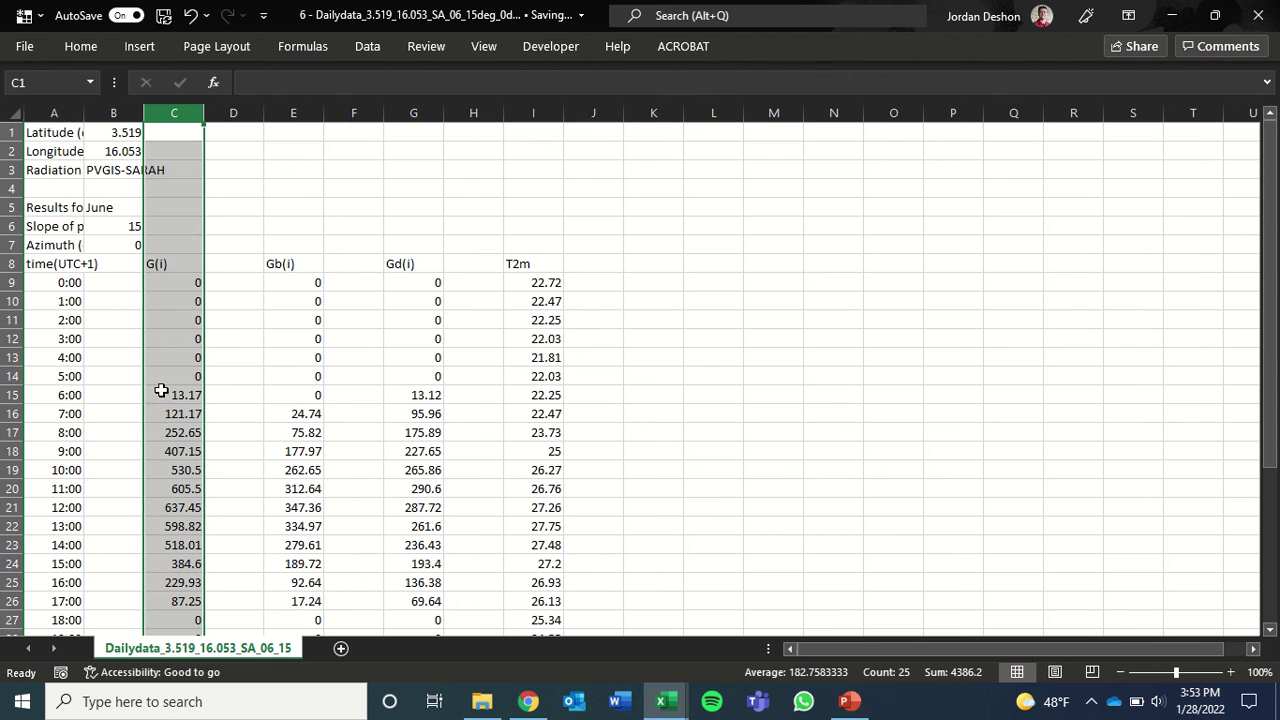
{"action": "left_click_drag", "start_coordinate": [161, 394], "coordinate": [163, 585]}
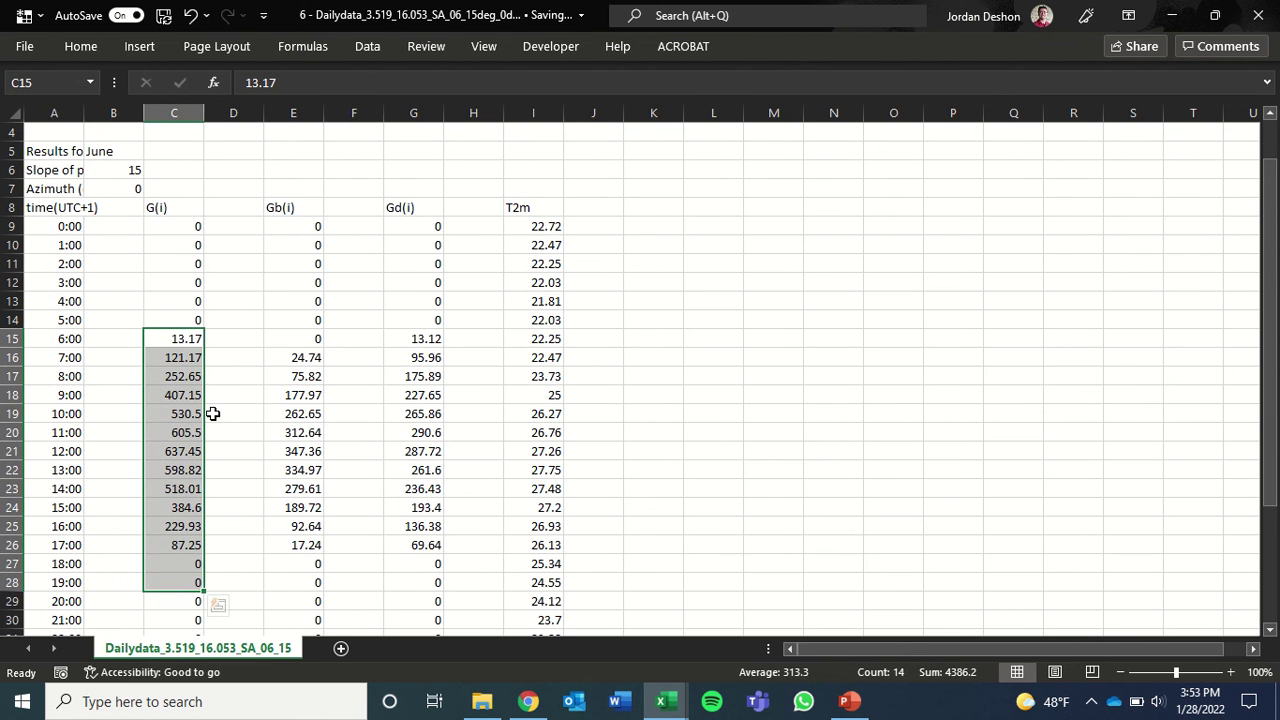
{"action": "key", "text": "ctrl+c"}
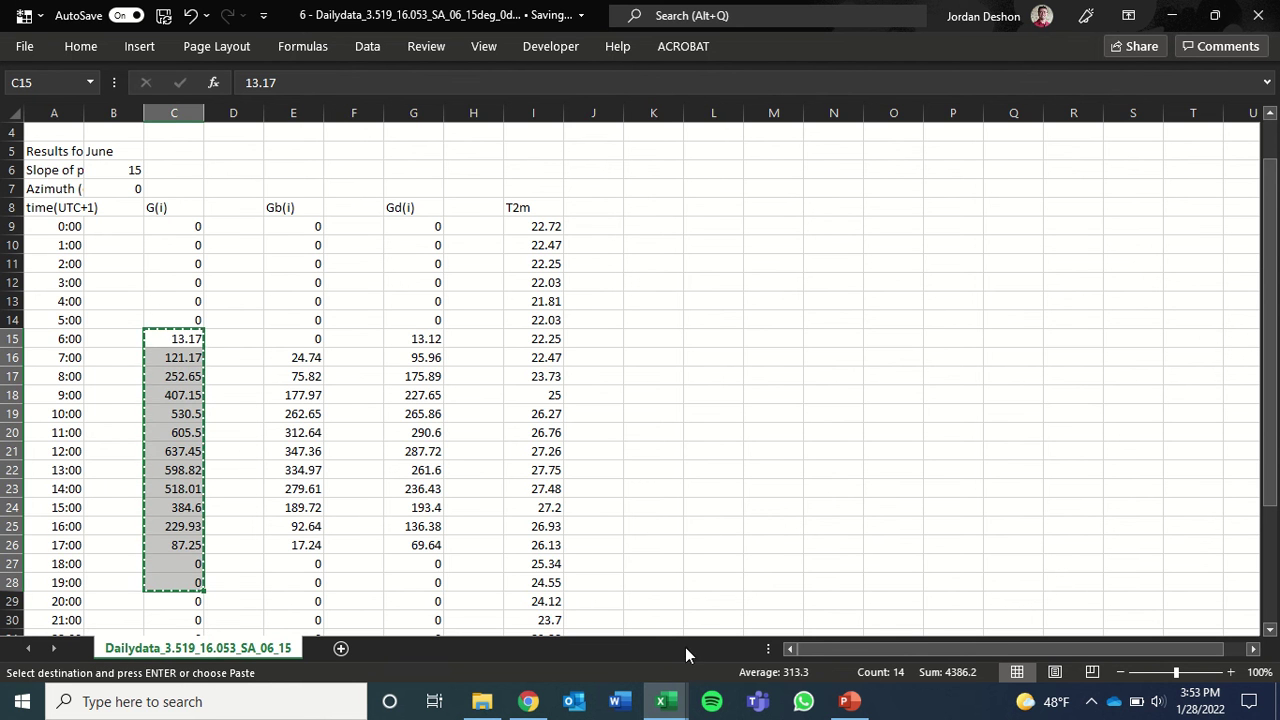
{"action": "mouse_move", "coordinate": [662, 700]}
{"action": "left_click", "coordinate": [547, 654]}
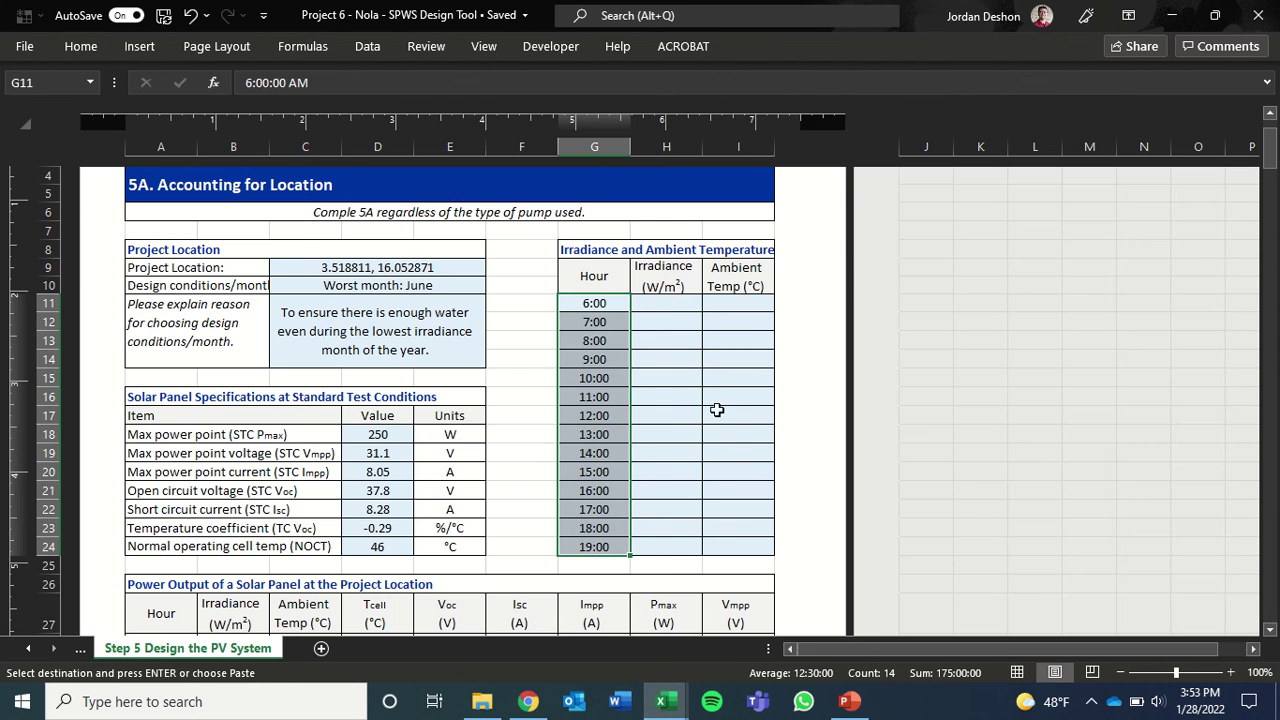
{"action": "right_click", "coordinate": [668, 311]}
{"action": "left_click", "coordinate": [738, 306]}
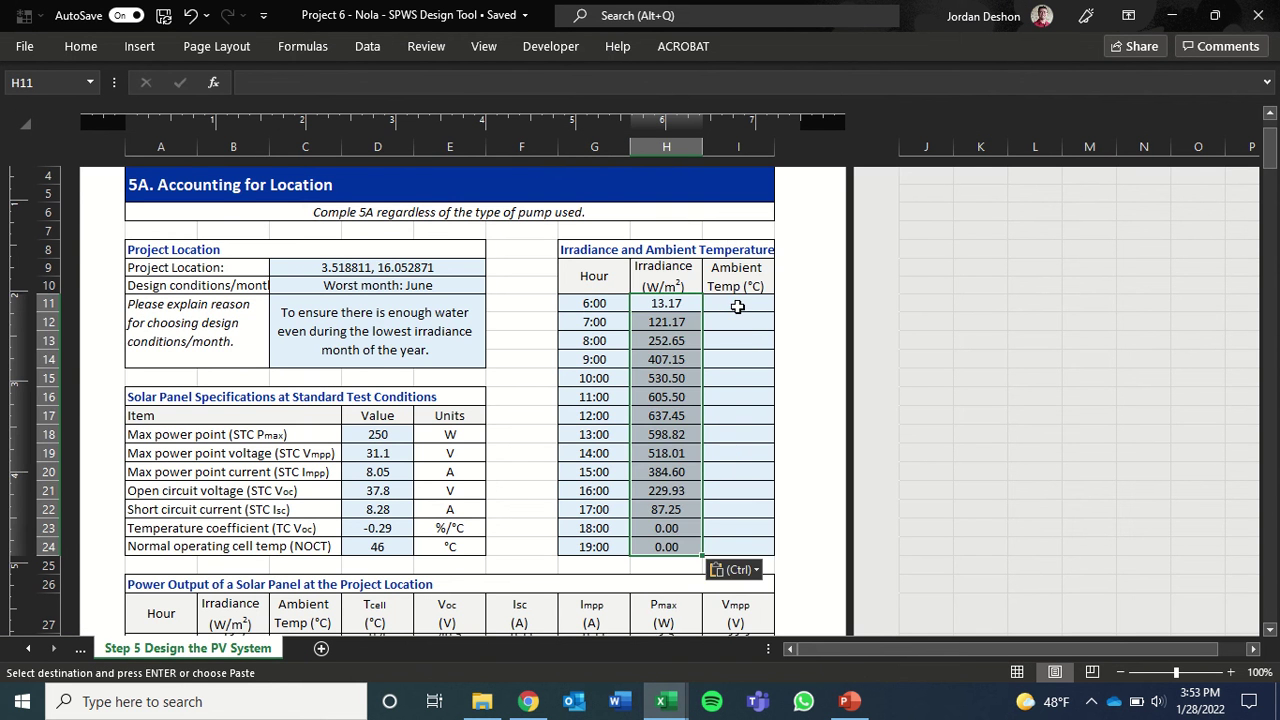
- Copy the 6:00–19:00 T2m temperatures and paste them as values into I11:I24
{"action": "mouse_move", "coordinate": [662, 700]}
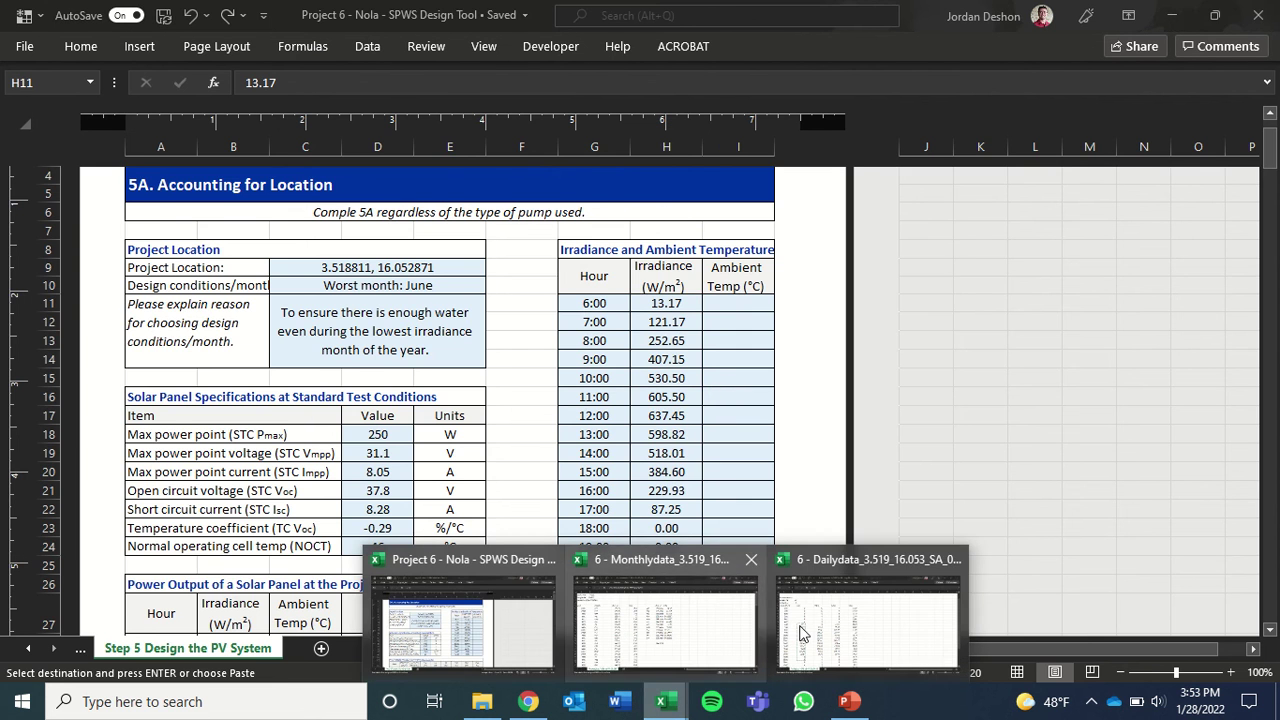
{"action": "left_click", "coordinate": [850, 614]}
{"action": "left_click_drag", "start_coordinate": [520, 340], "coordinate": [541, 582]}
{"action": "key", "text": "ctrl+c"}
{"action": "key", "text": "ctrl+v"}
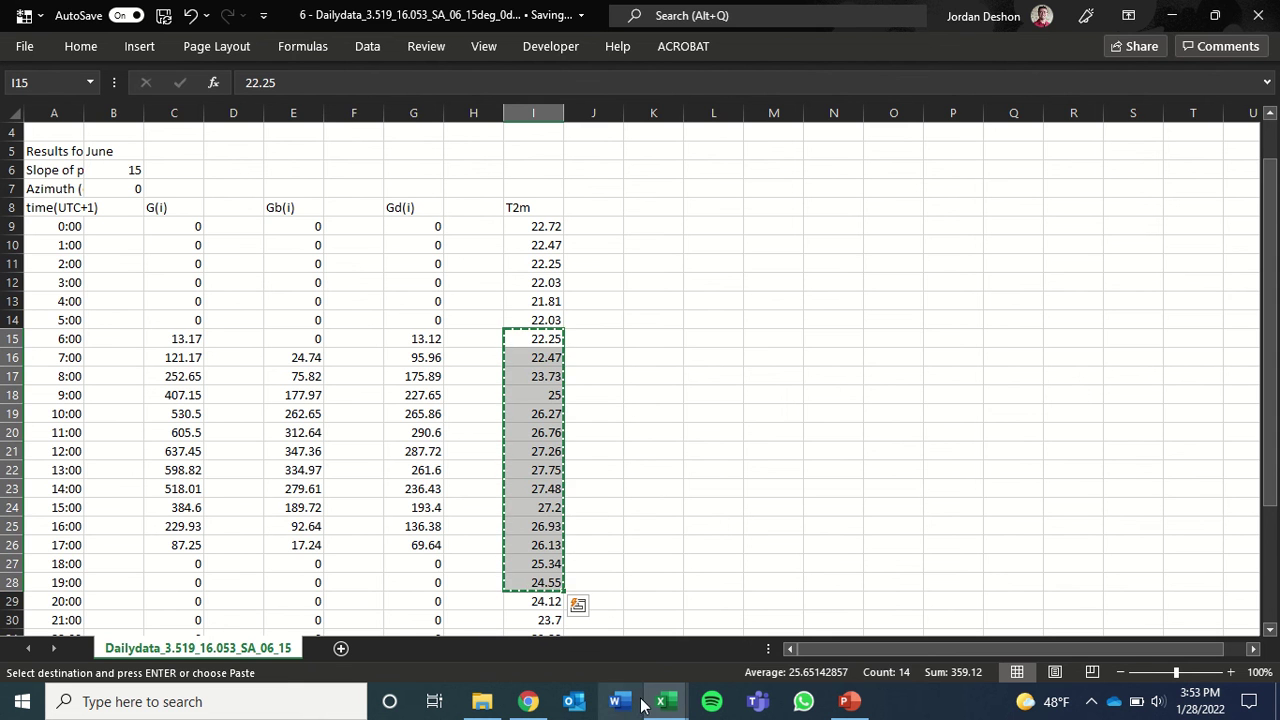
{"action": "mouse_move", "coordinate": [662, 700]}
{"action": "left_click", "coordinate": [531, 630]}
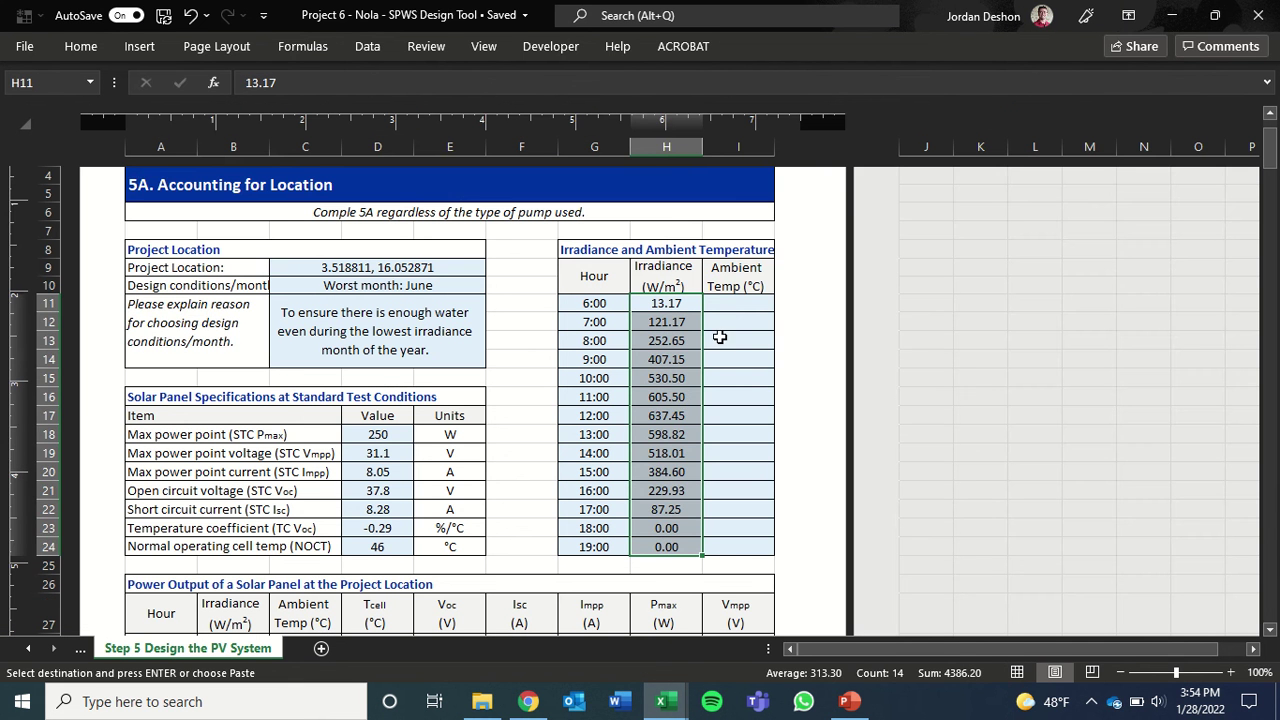
{"action": "right_click", "coordinate": [734, 306]}
{"action": "left_click", "coordinate": [812, 310]}
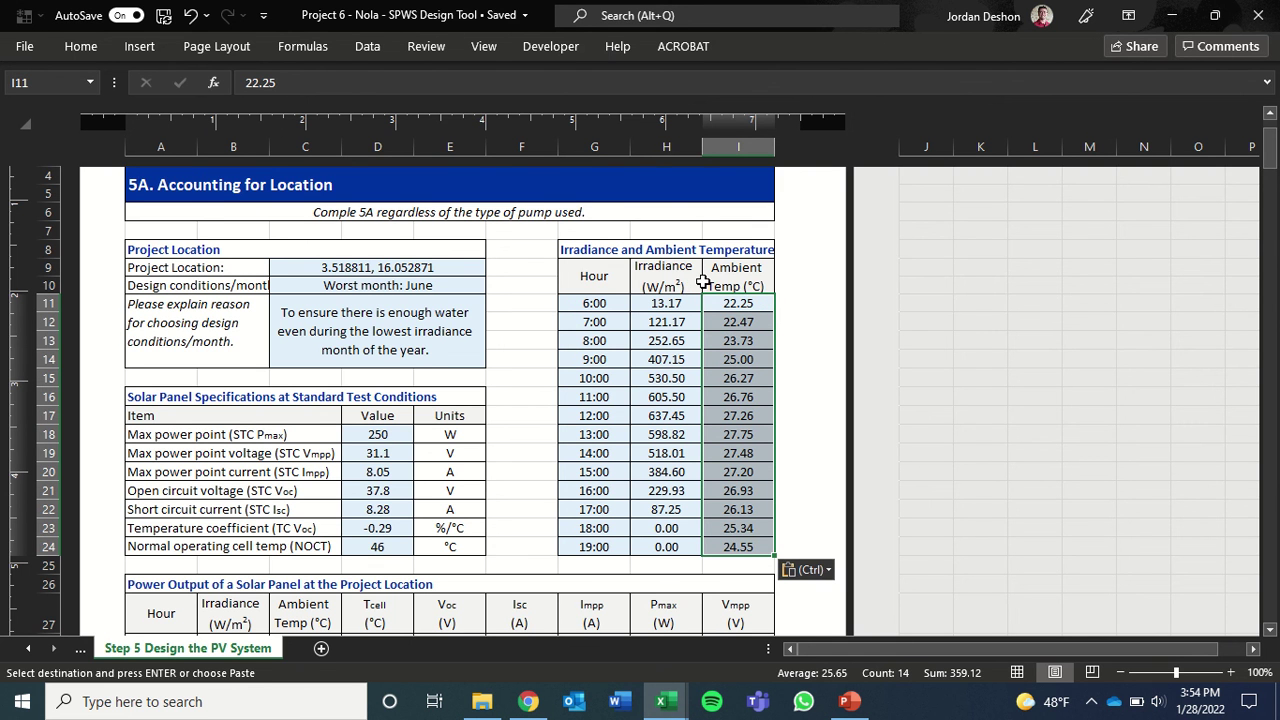
{"action": "mouse_move", "coordinate": [668, 8]}
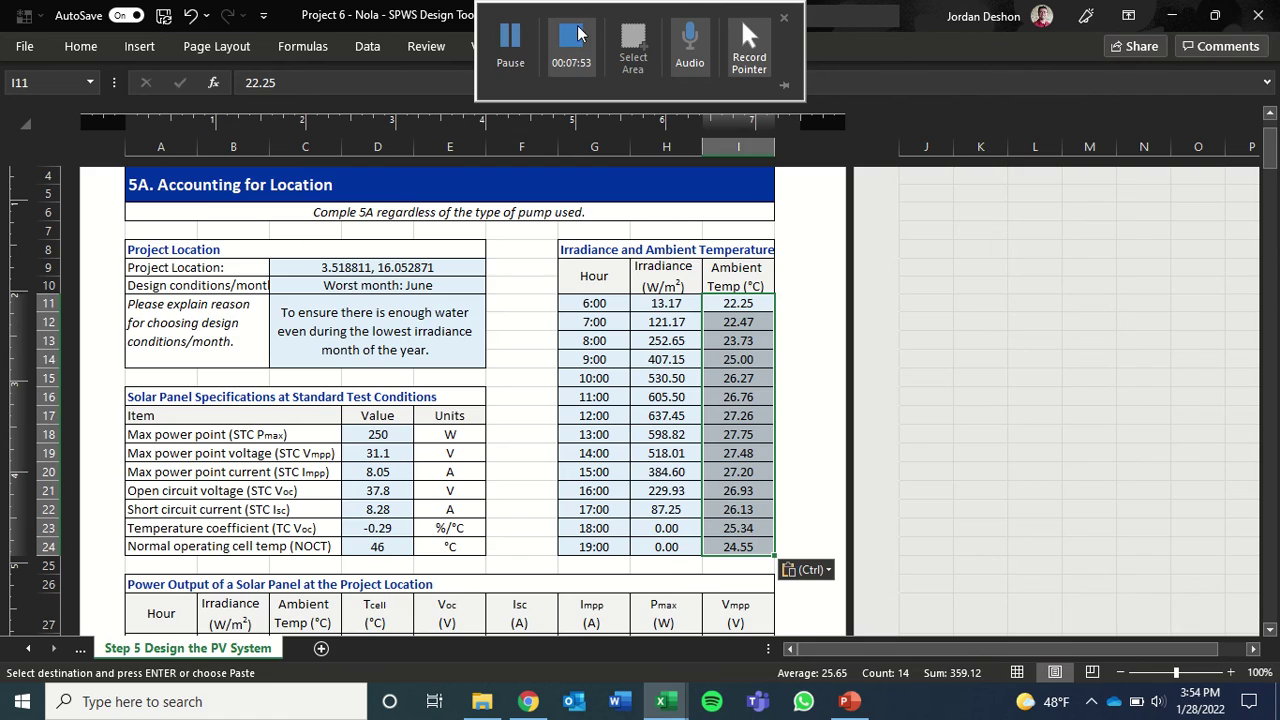